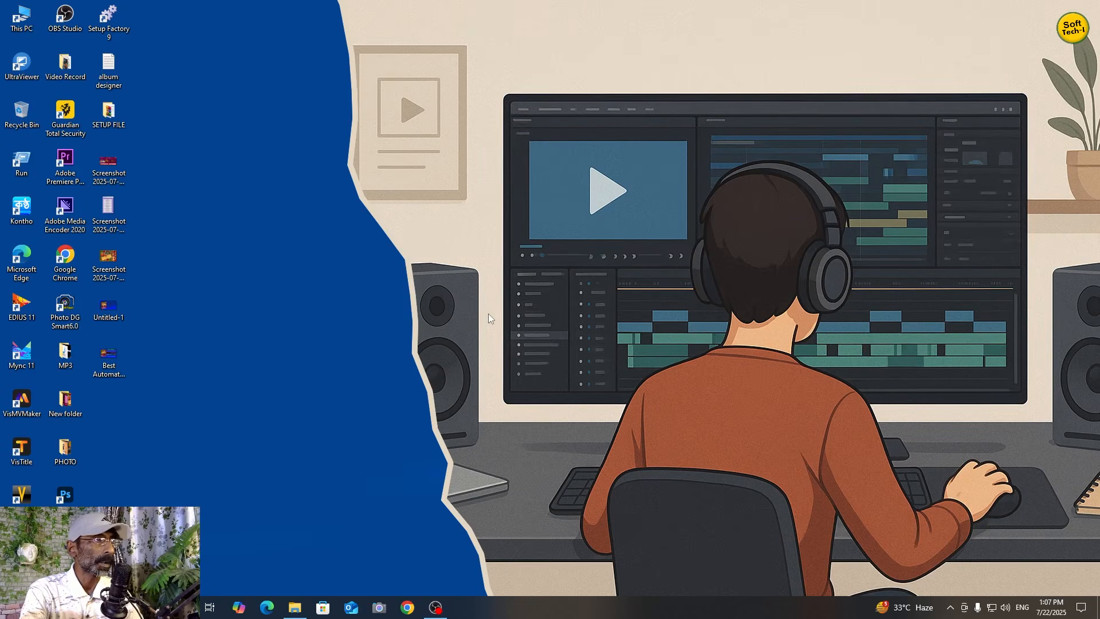
- Open the SETUP FILE folder from the desktop
{"action": "double_click", "coordinate": [108, 112]}
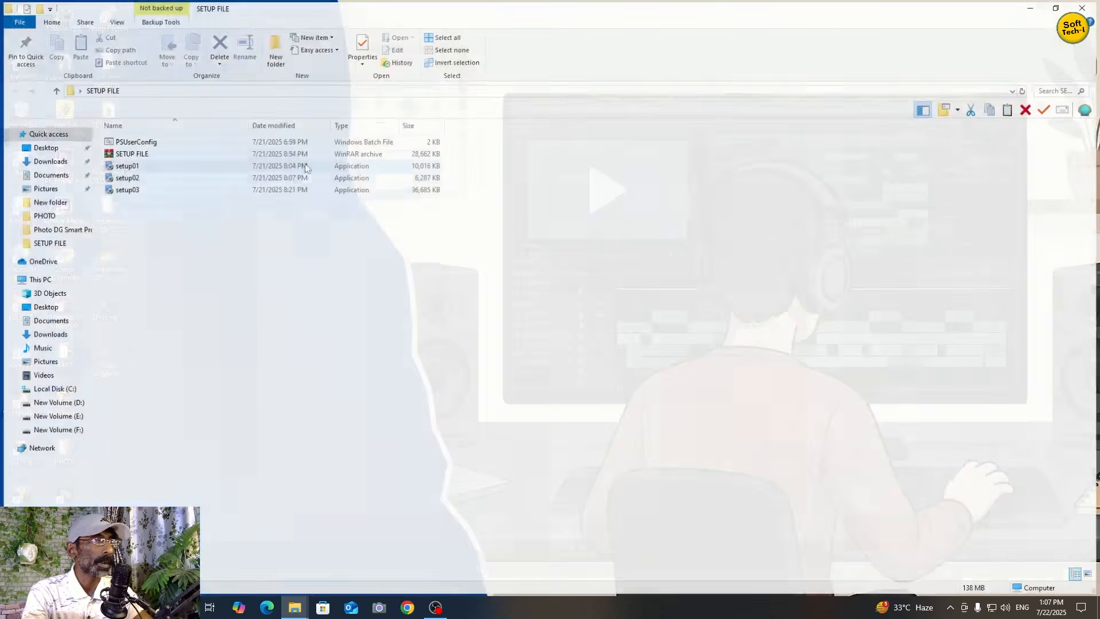
{"action": "left_click", "coordinate": [139, 155]}
{"action": "left_click", "coordinate": [202, 283]}
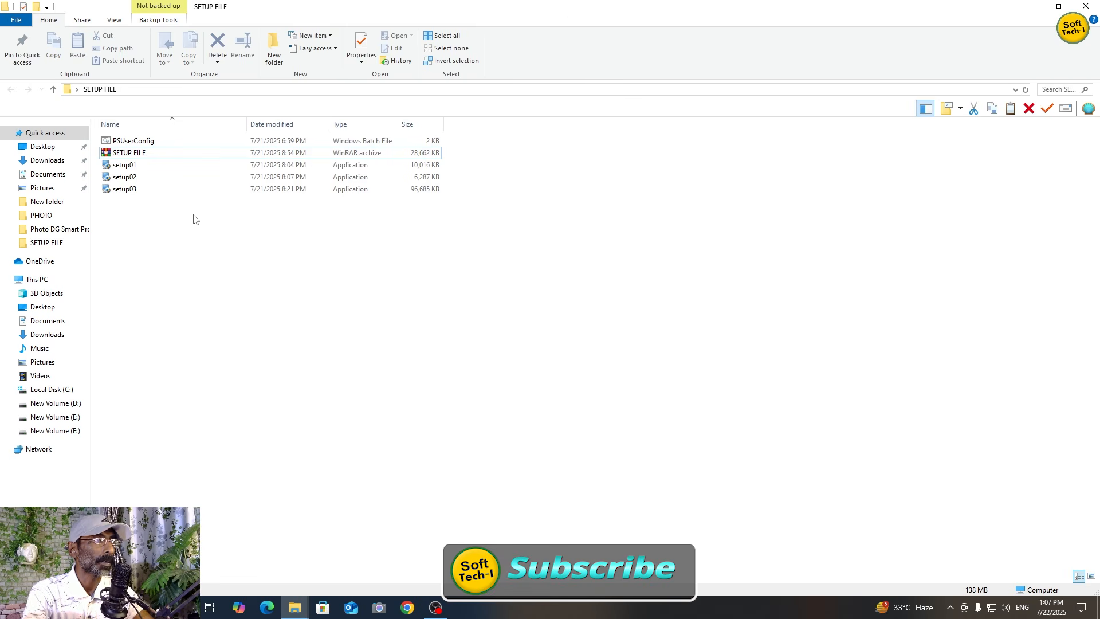
{"action": "left_click", "coordinate": [124, 177]}
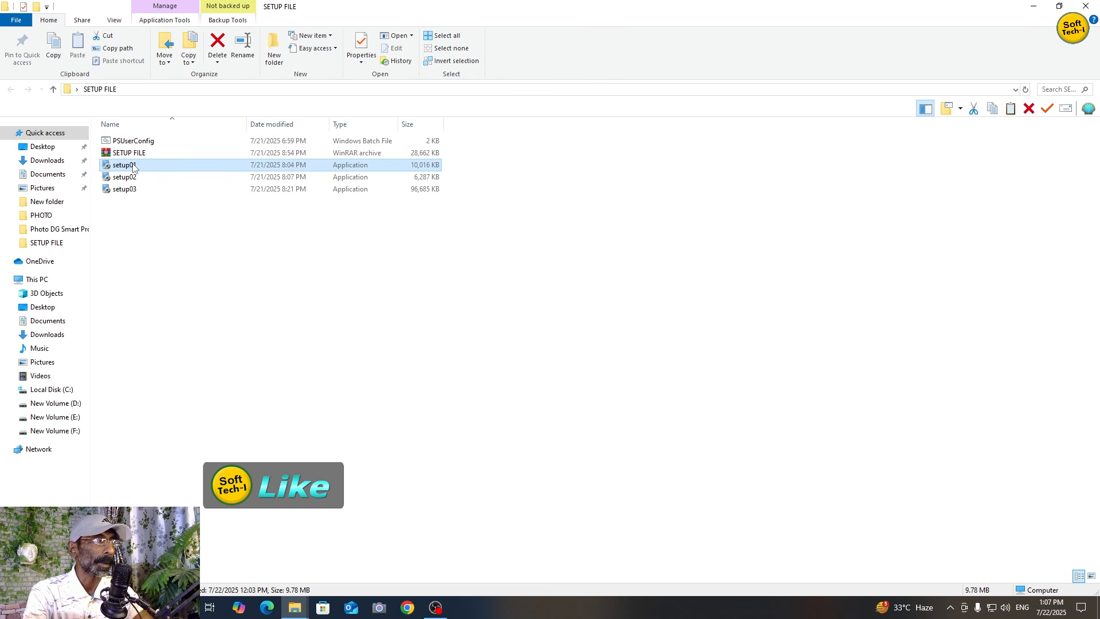
{"action": "left_click", "coordinate": [129, 190]}
{"action": "left_click", "coordinate": [127, 177]}
{"action": "left_click", "coordinate": [126, 165]}
{"action": "left_click", "coordinate": [127, 177]}
{"action": "left_click", "coordinate": [130, 190]}
{"action": "left_click", "coordinate": [128, 177]}
{"action": "left_click", "coordinate": [127, 166]}
{"action": "left_click", "coordinate": [128, 179]}
{"action": "left_click", "coordinate": [129, 189]}
{"action": "left_click", "coordinate": [129, 177]}
{"action": "left_click", "coordinate": [127, 165]}
{"action": "left_click", "coordinate": [128, 178]}
{"action": "left_click", "coordinate": [128, 189]}
{"action": "left_click", "coordinate": [128, 177]}
{"action": "left_click", "coordinate": [127, 166]}
{"action": "left_click", "coordinate": [129, 177]}
{"action": "left_click", "coordinate": [128, 165]}
{"action": "left_click", "coordinate": [129, 177]}
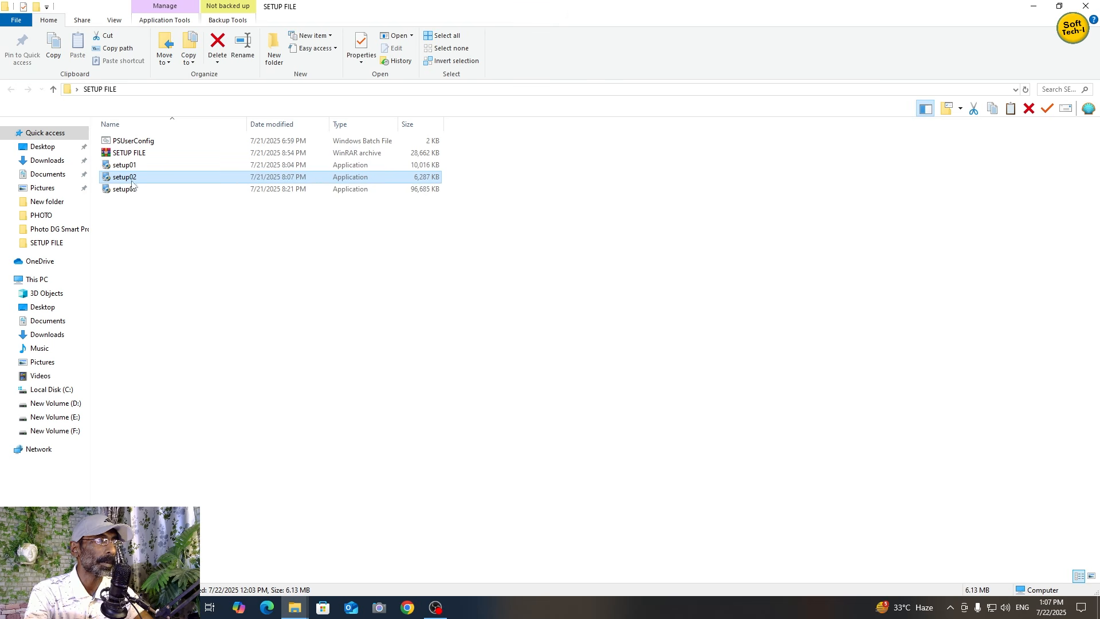
{"action": "left_click", "coordinate": [130, 190]}
{"action": "left_click", "coordinate": [128, 178]}
- Run the setup01, setup02 and setup03 installers in order to install Album Designer
{"action": "left_click", "coordinate": [128, 166]}
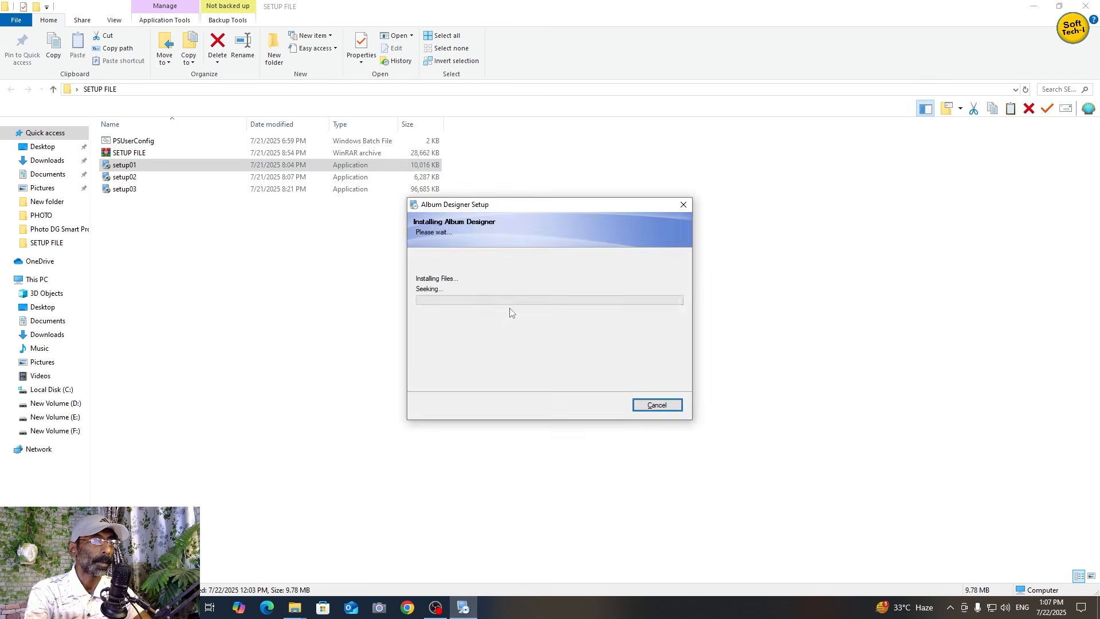
{"action": "left_click", "coordinate": [133, 178]}
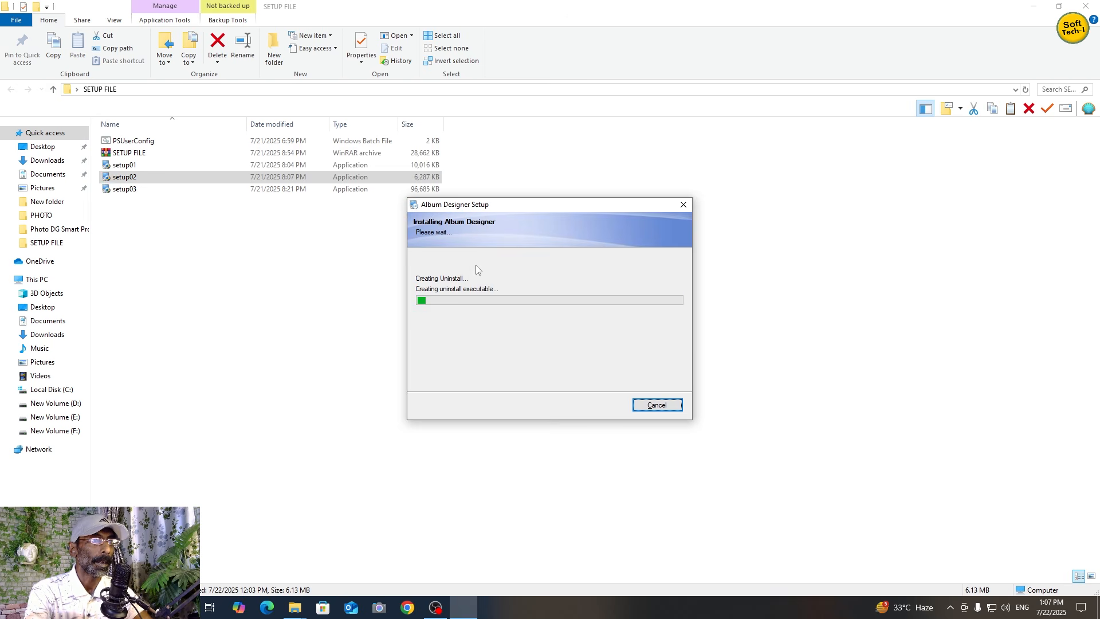
{"action": "double_click", "coordinate": [126, 189]}
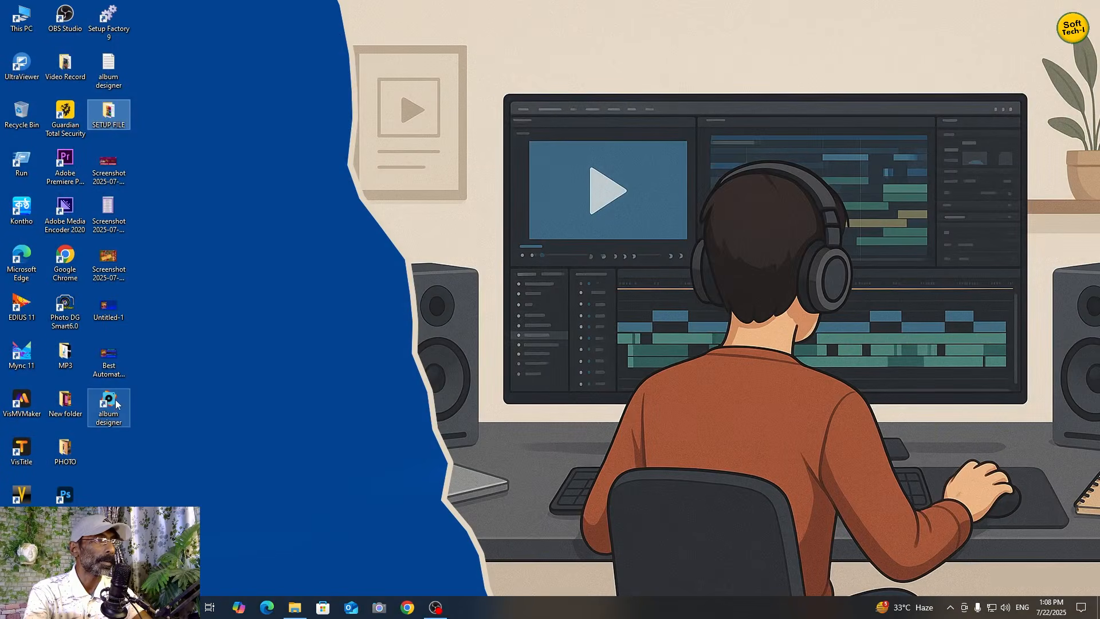
- Launch album designer from the desktop and start Photoshop 2021 from its launcher
{"action": "left_click", "coordinate": [115, 400]}
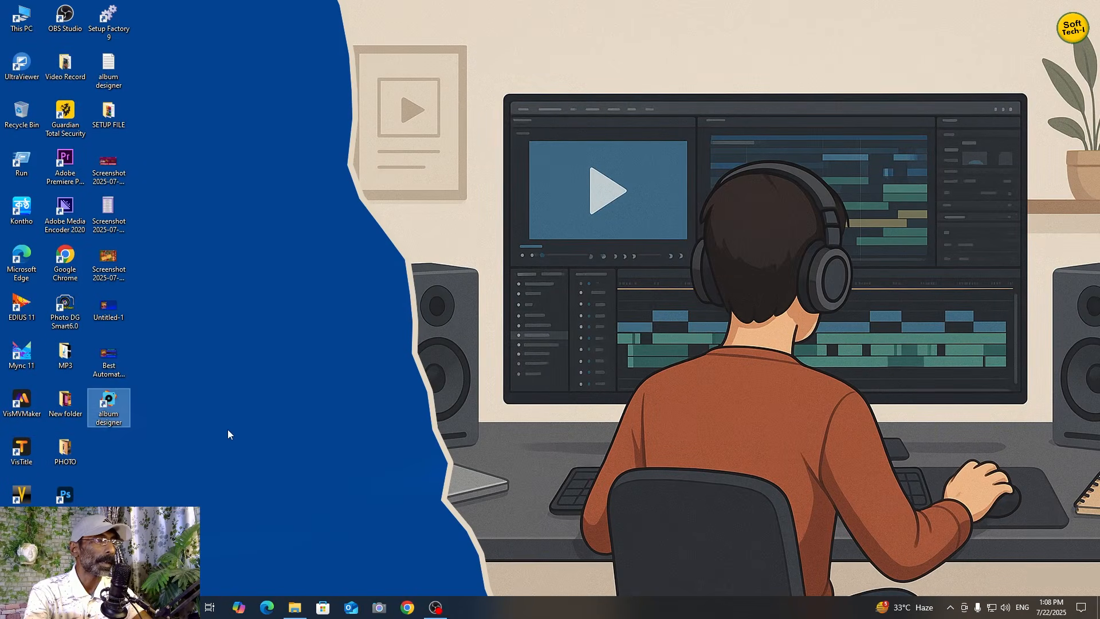
{"action": "double_click", "coordinate": [107, 420]}
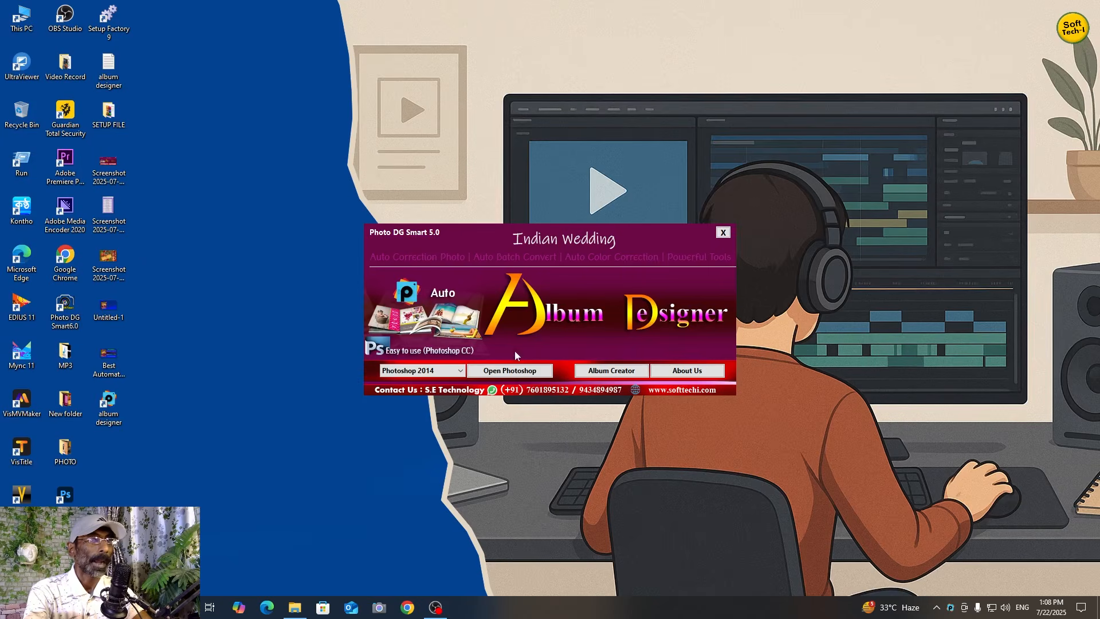
{"action": "left_click", "coordinate": [463, 371]}
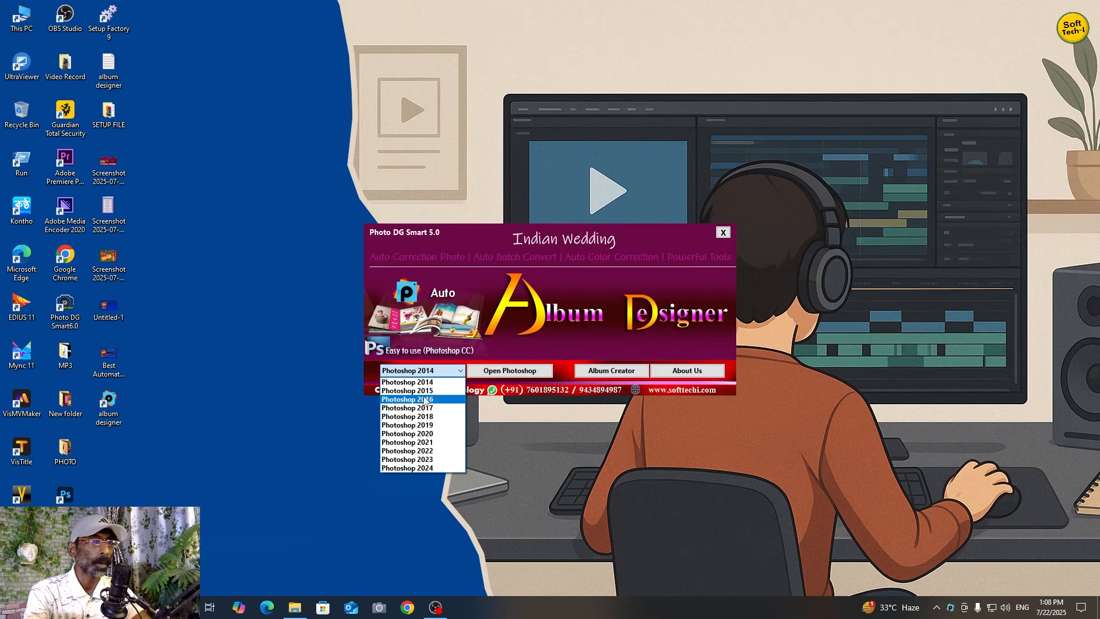
{"action": "left_click", "coordinate": [423, 443]}
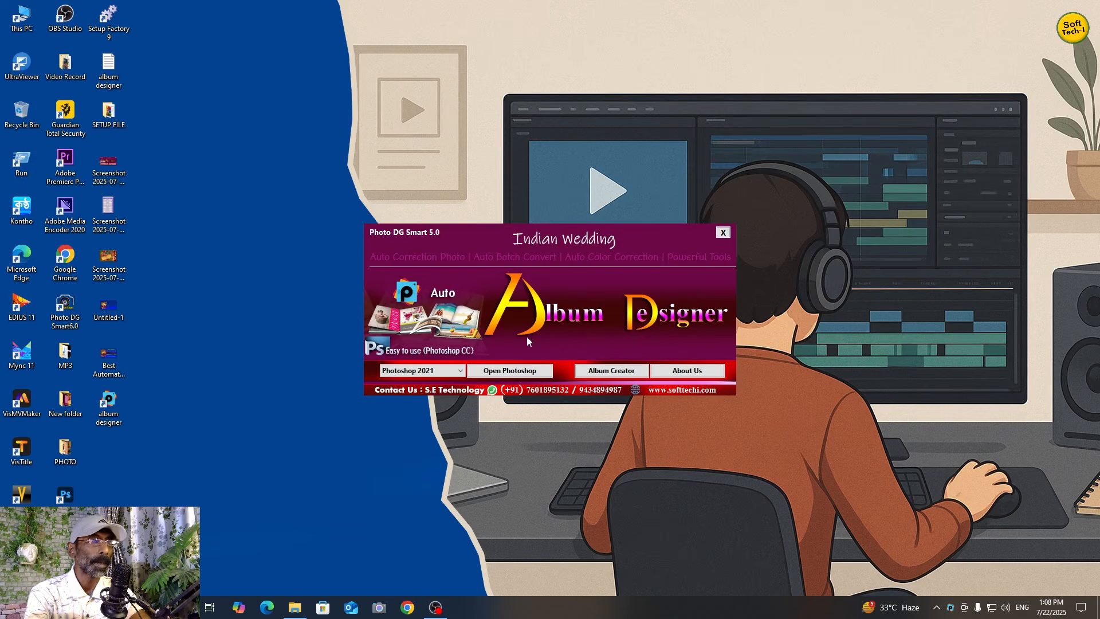
{"action": "left_click", "coordinate": [517, 370]}
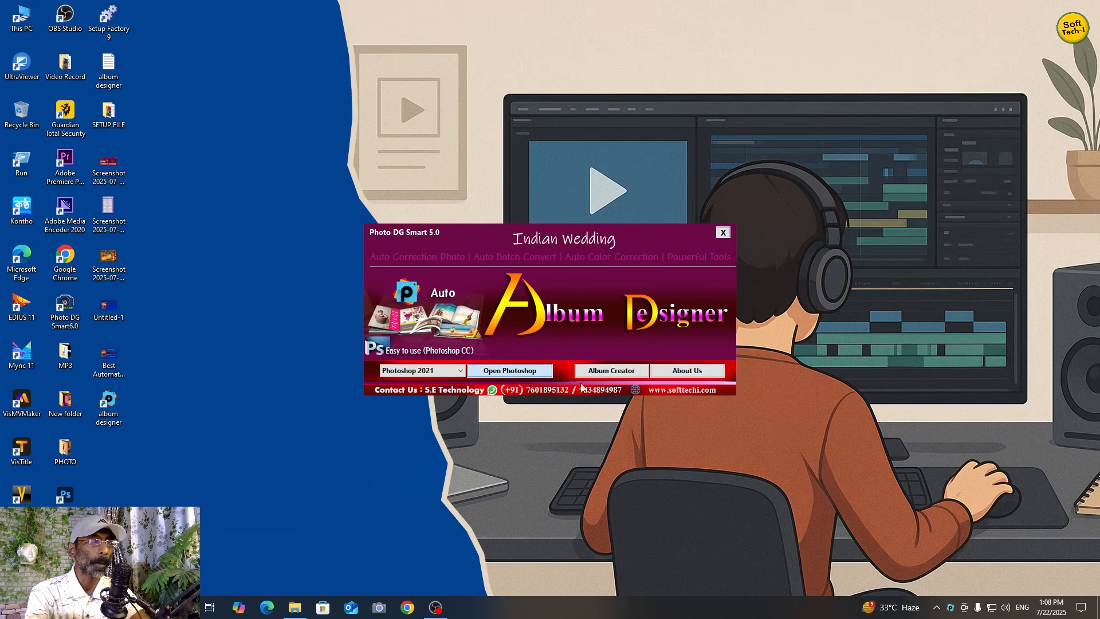
- Open the Album Creator tool window and move it clear of the launcher
{"action": "left_click", "coordinate": [614, 372]}
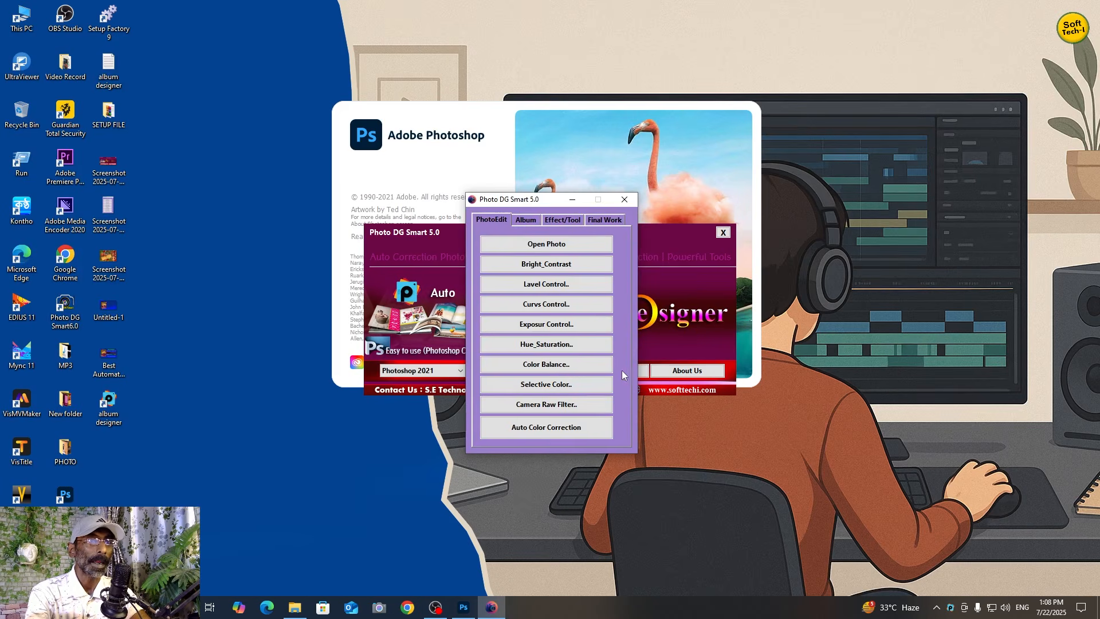
{"action": "left_click_drag", "start_coordinate": [526, 205], "coordinate": [946, 96]}
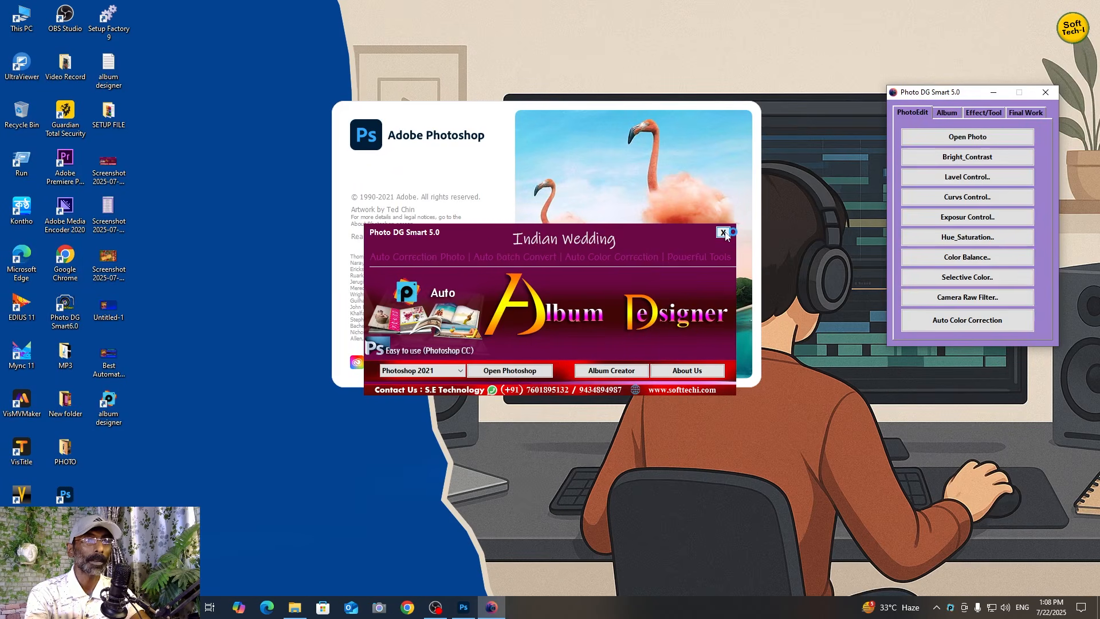
- Open the About Us page and look through the product features and contact links
{"action": "left_click", "coordinate": [690, 371]}
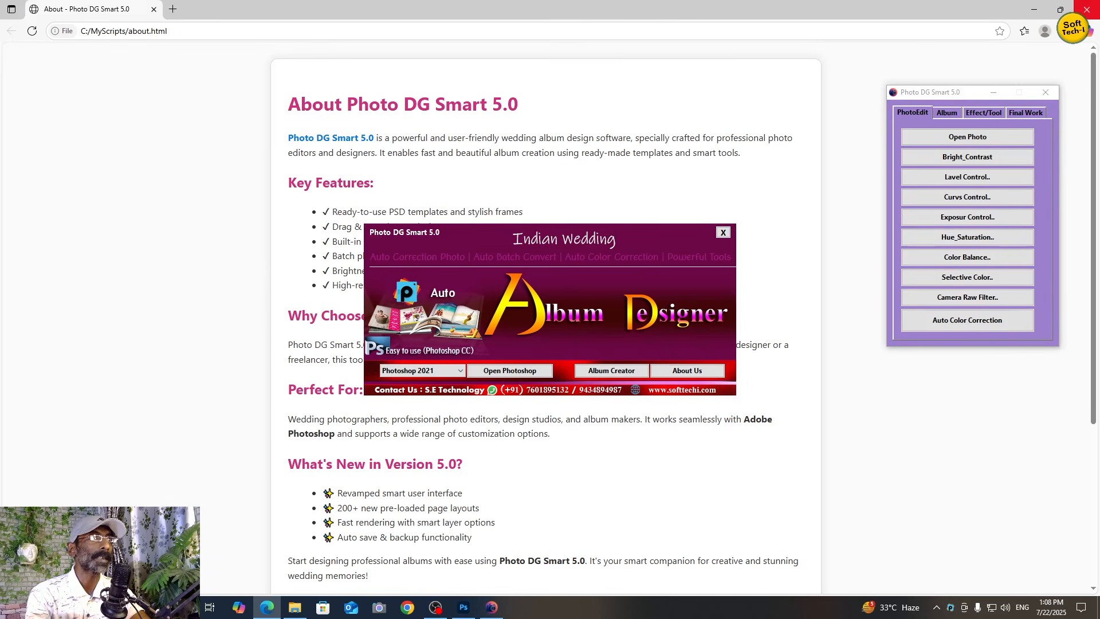
{"action": "scroll", "coordinate": [413, 461], "scroll_direction": "down", "scroll_amount": 4}
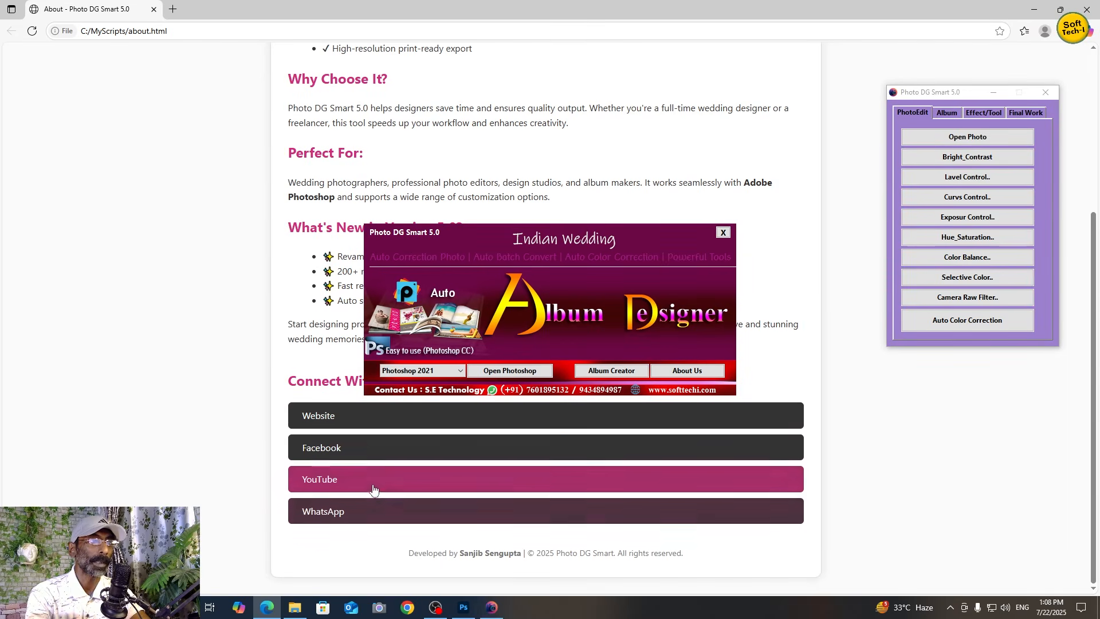
{"action": "scroll", "coordinate": [385, 485], "scroll_direction": "up", "scroll_amount": 4}
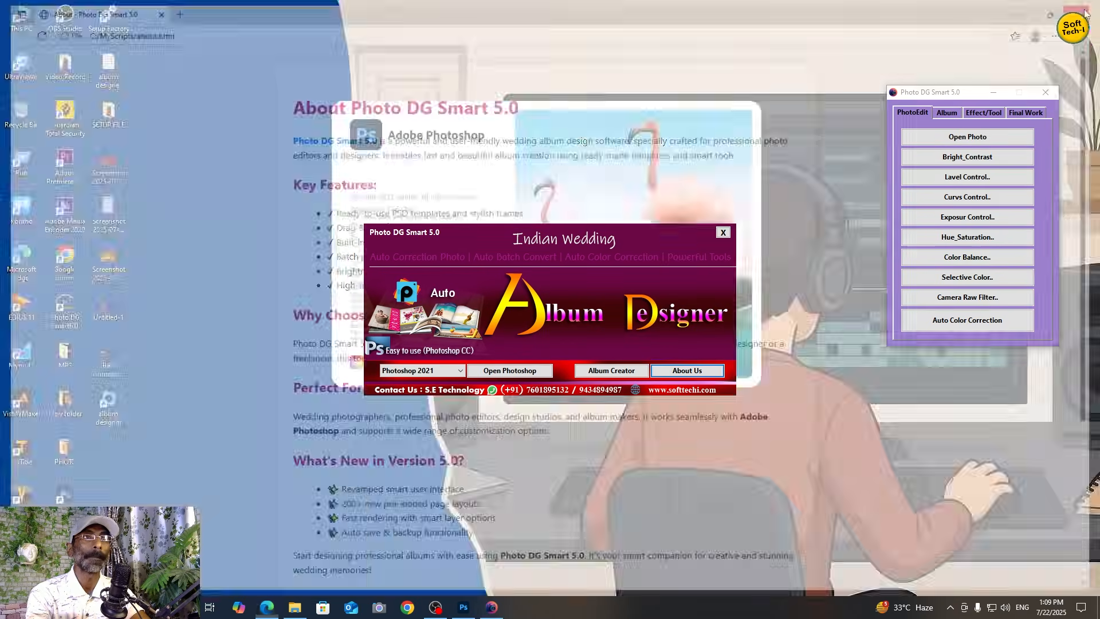
- Close the Album Designer launcher and slightly reposition the Photo DG Smart 5.0 tool window
{"action": "left_click", "coordinate": [722, 231]}
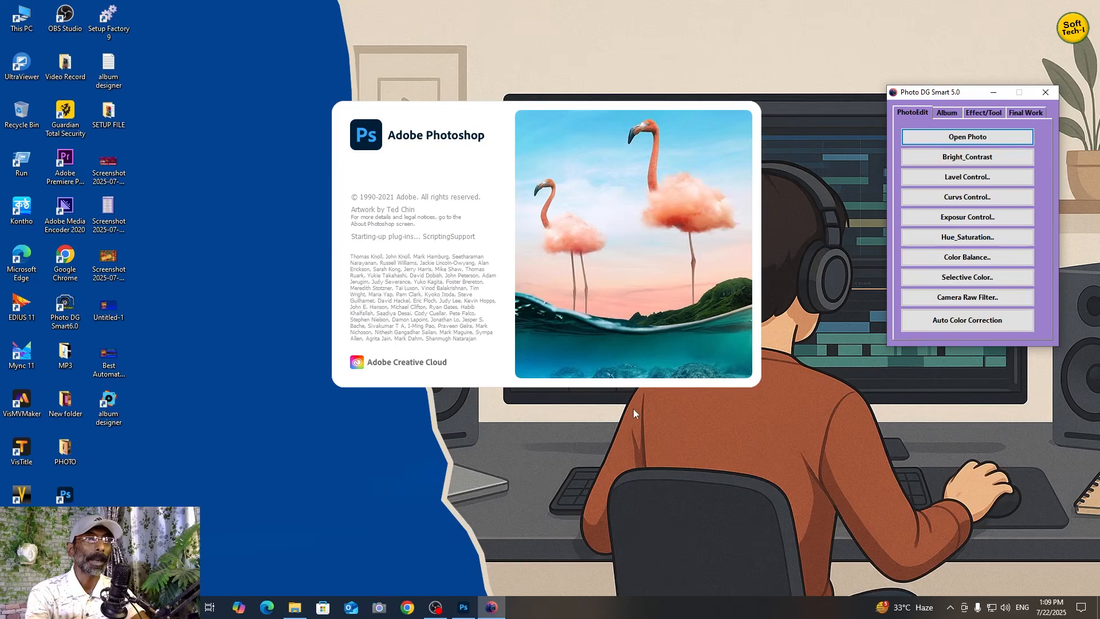
{"action": "left_click_drag", "start_coordinate": [940, 97], "coordinate": [944, 93]}
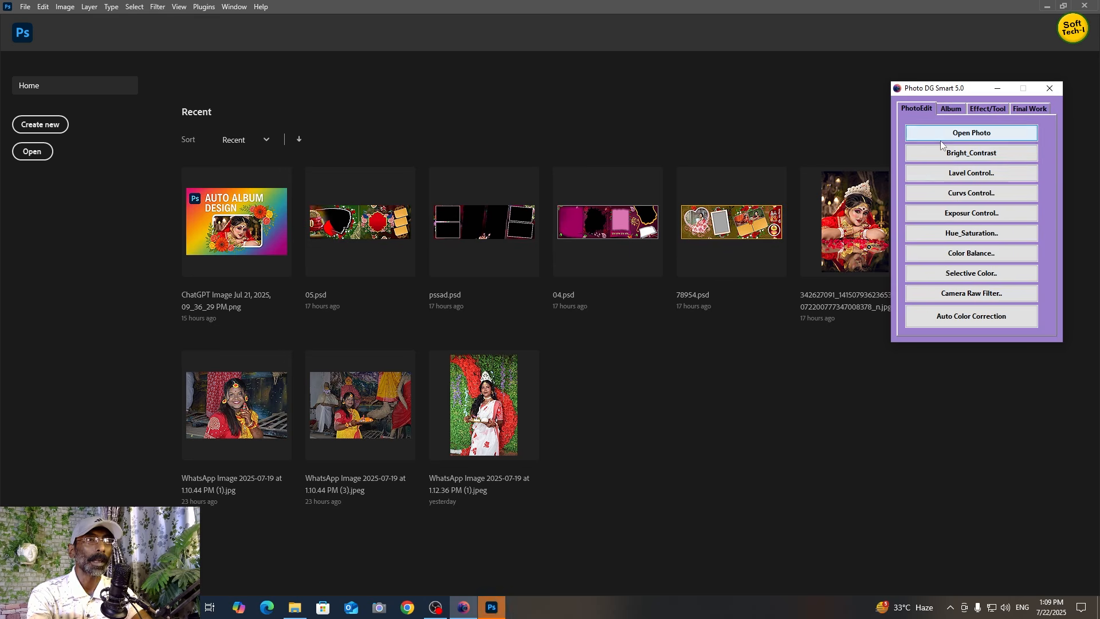
- Open the photo WhatsApp Image 2025-07-19 at 1.10.44 PM (3) from the desktop's PHOTO folder using Open Photo
{"action": "left_click", "coordinate": [971, 135]}
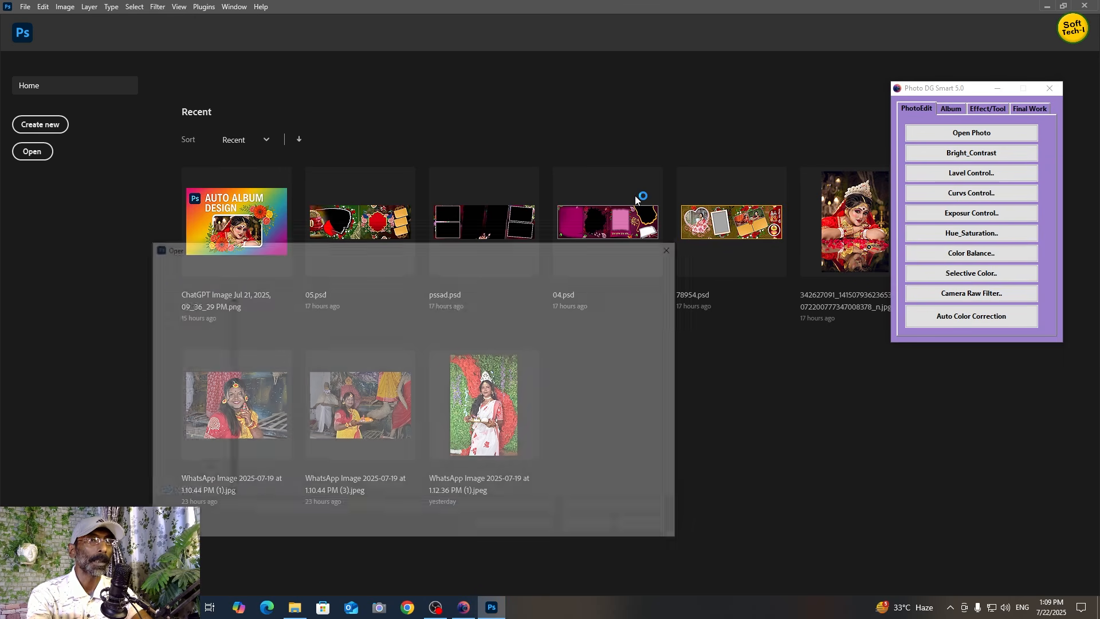
{"action": "left_click_drag", "start_coordinate": [425, 250], "coordinate": [471, 123]}
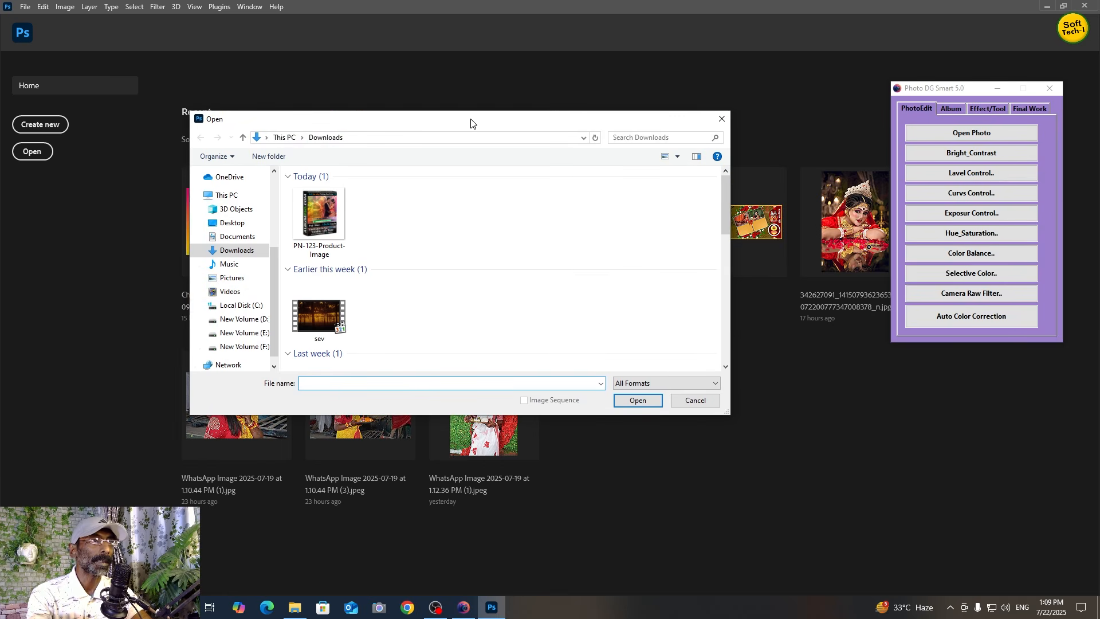
{"action": "left_click", "coordinate": [238, 224]}
{"action": "scroll", "coordinate": [475, 246], "scroll_direction": "down", "scroll_amount": 1}
{"action": "scroll", "coordinate": [475, 246], "scroll_direction": "up", "scroll_amount": 1}
{"action": "double_click", "coordinate": [442, 201]}
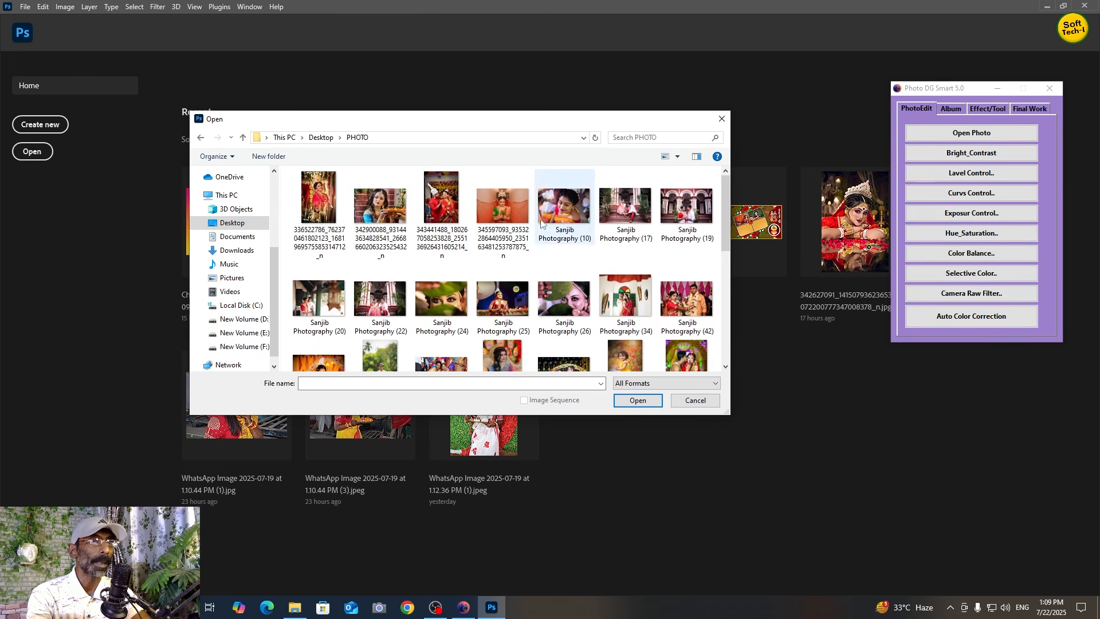
{"action": "scroll", "coordinate": [564, 286], "scroll_direction": "down", "scroll_amount": 2}
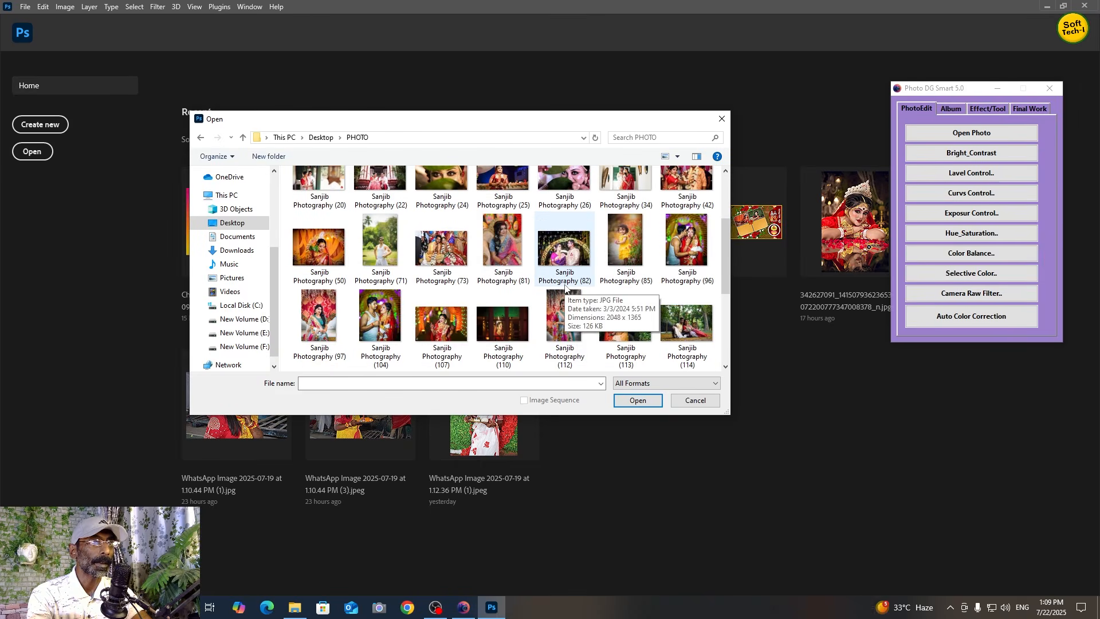
{"action": "scroll", "coordinate": [604, 332], "scroll_direction": "down", "scroll_amount": 2}
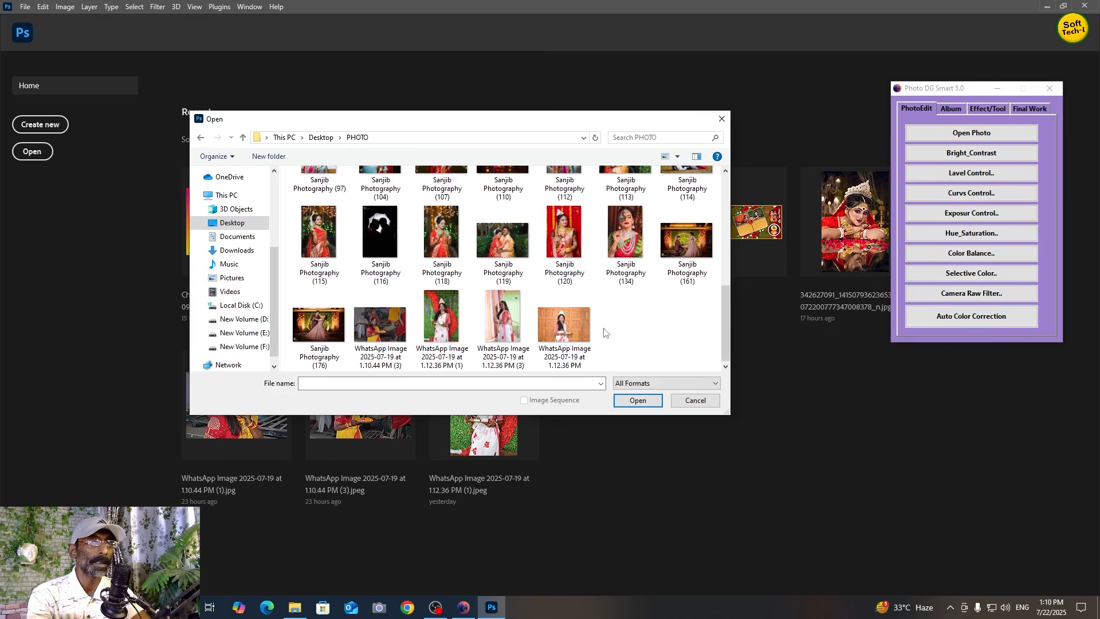
{"action": "scroll", "coordinate": [605, 333], "scroll_direction": "up", "scroll_amount": 3}
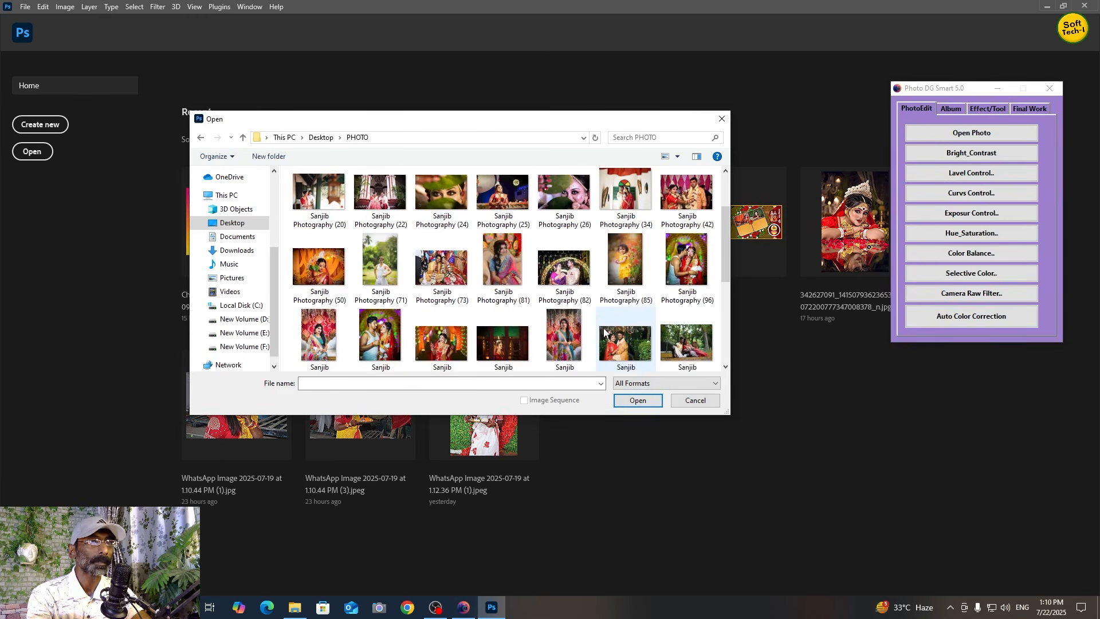
{"action": "scroll", "coordinate": [605, 333], "scroll_direction": "up", "scroll_amount": 1}
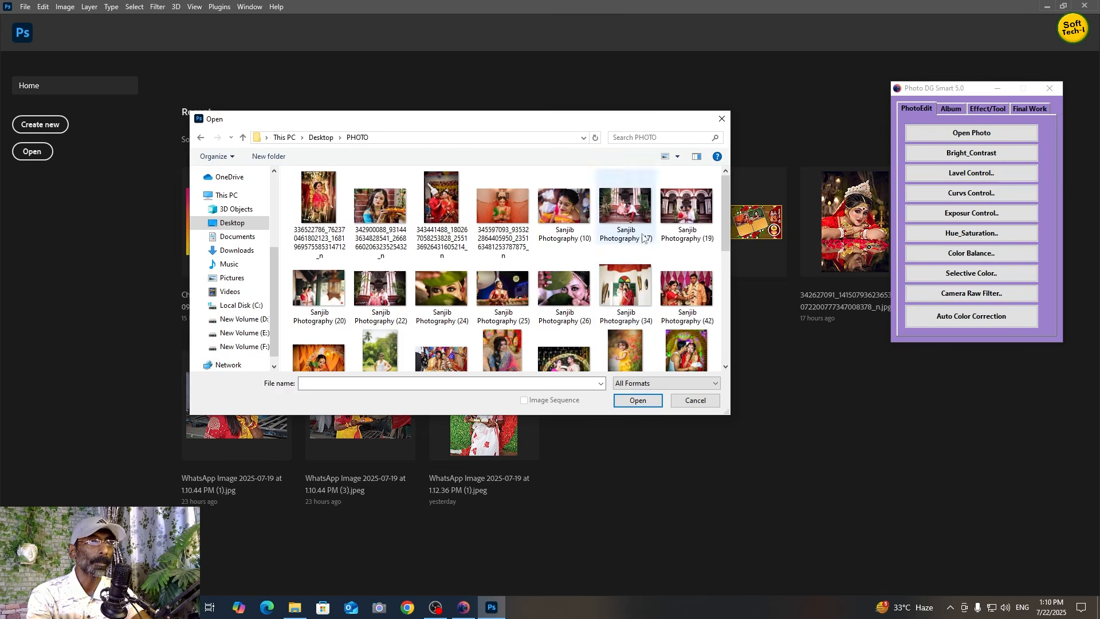
{"action": "double_click", "coordinate": [585, 292]}
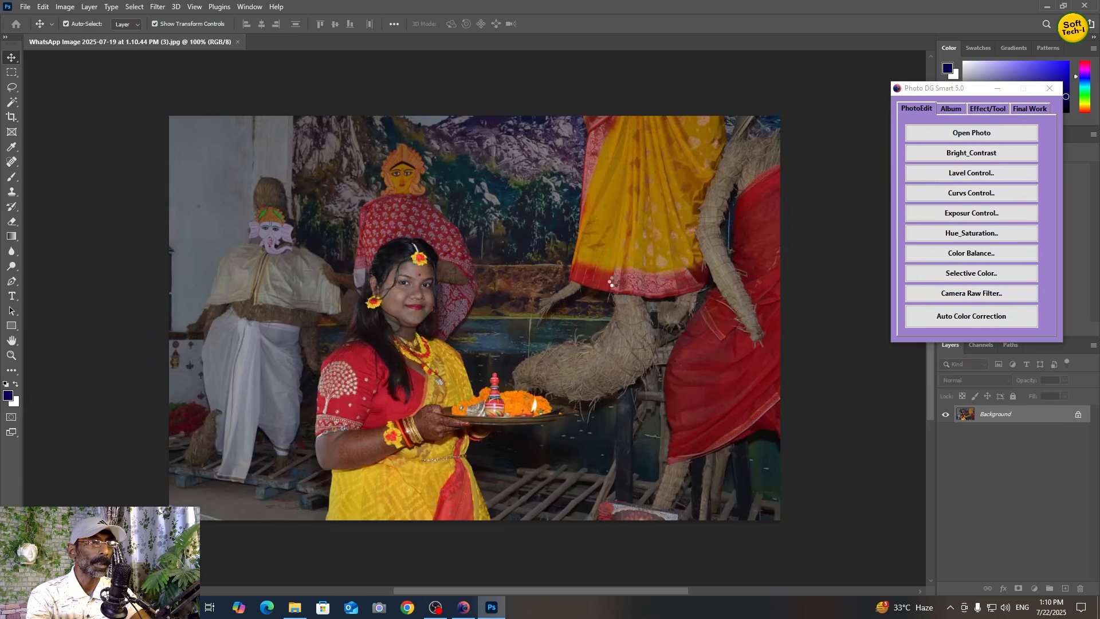
- Float the photo in its own document window, then enlarge and reposition that window
{"action": "mouse_move", "coordinate": [183, 52]}
{"action": "left_mouse_down"}
{"action": "mouse_move", "coordinate": [189, 44]}
{"action": "mouse_move", "coordinate": [192, 69]}
{"action": "left_mouse_up"}
{"action": "left_click_drag", "start_coordinate": [643, 490], "coordinate": [719, 530]}
{"action": "left_click_drag", "start_coordinate": [554, 67], "coordinate": [563, 66]}
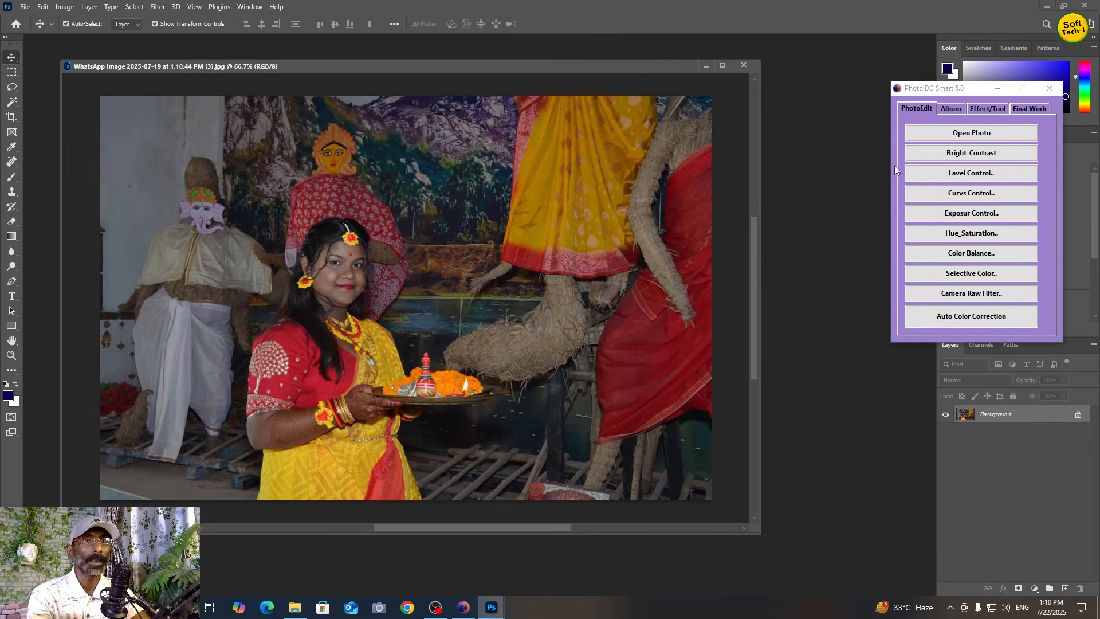
- Try a brightness of 83 on the photo with Bright_Contrast and discard the adjustment
{"action": "left_click", "coordinate": [957, 155]}
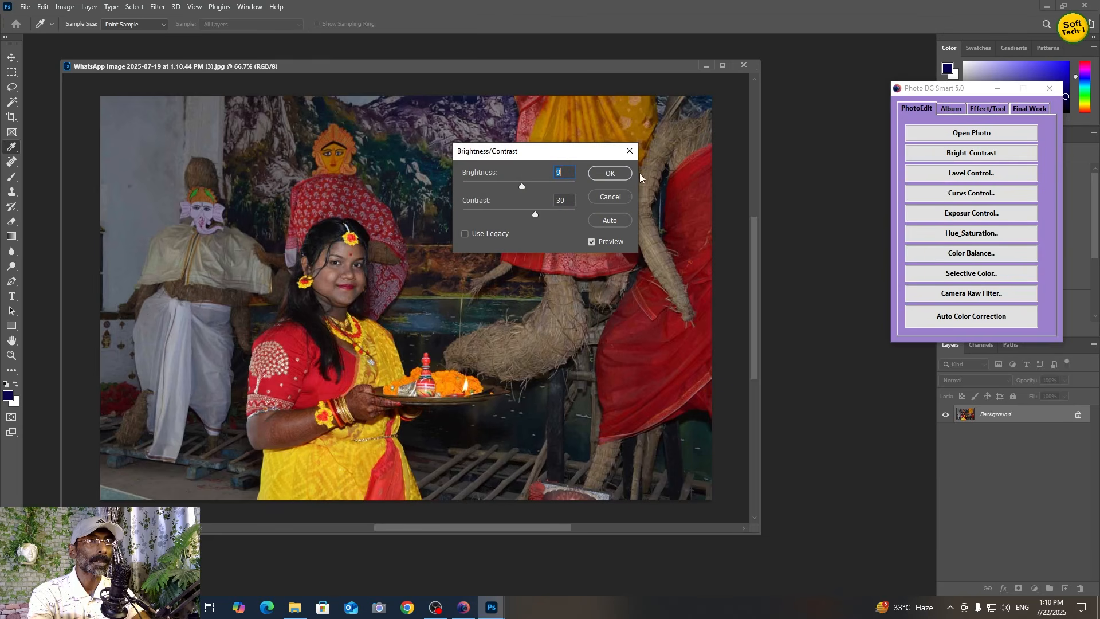
{"action": "left_click_drag", "start_coordinate": [521, 186], "coordinate": [550, 192]}
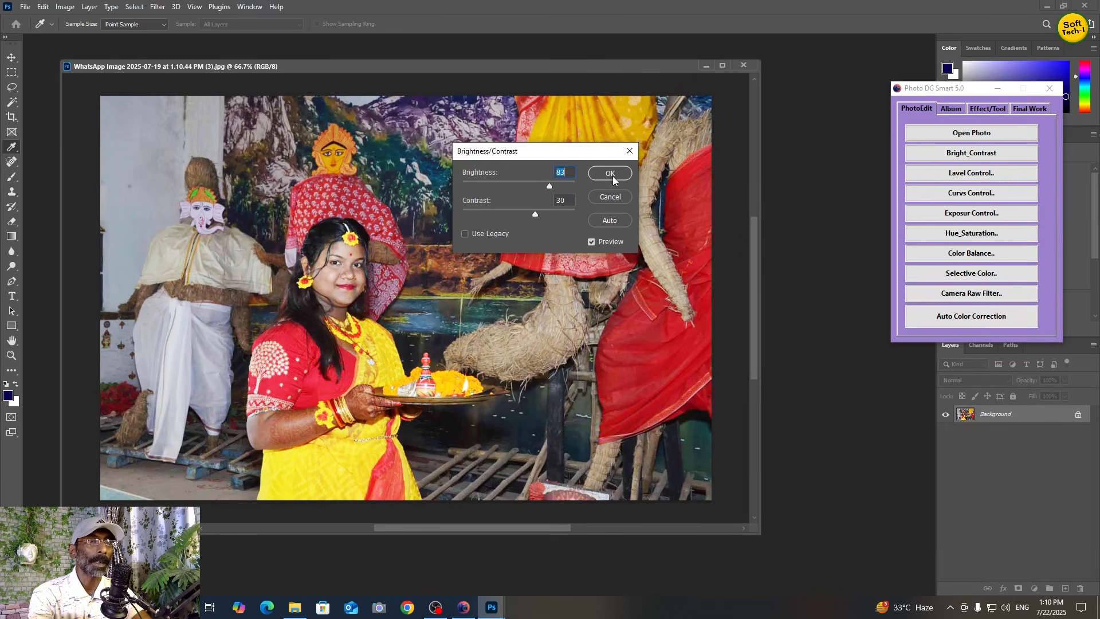
{"action": "left_click", "coordinate": [621, 198]}
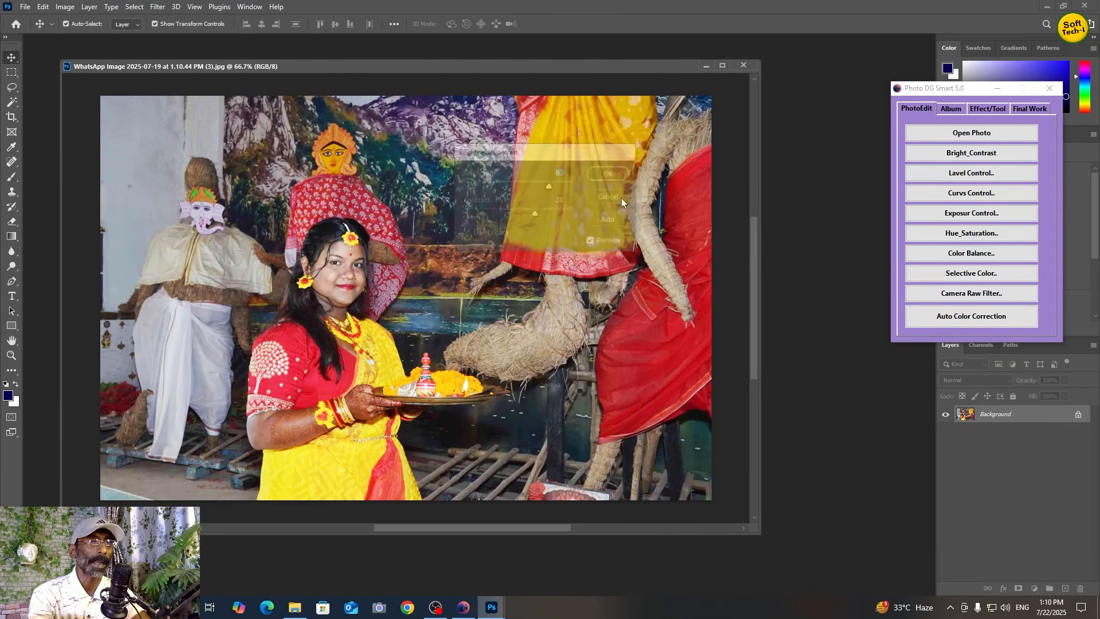
{"action": "left_click", "coordinate": [626, 350]}
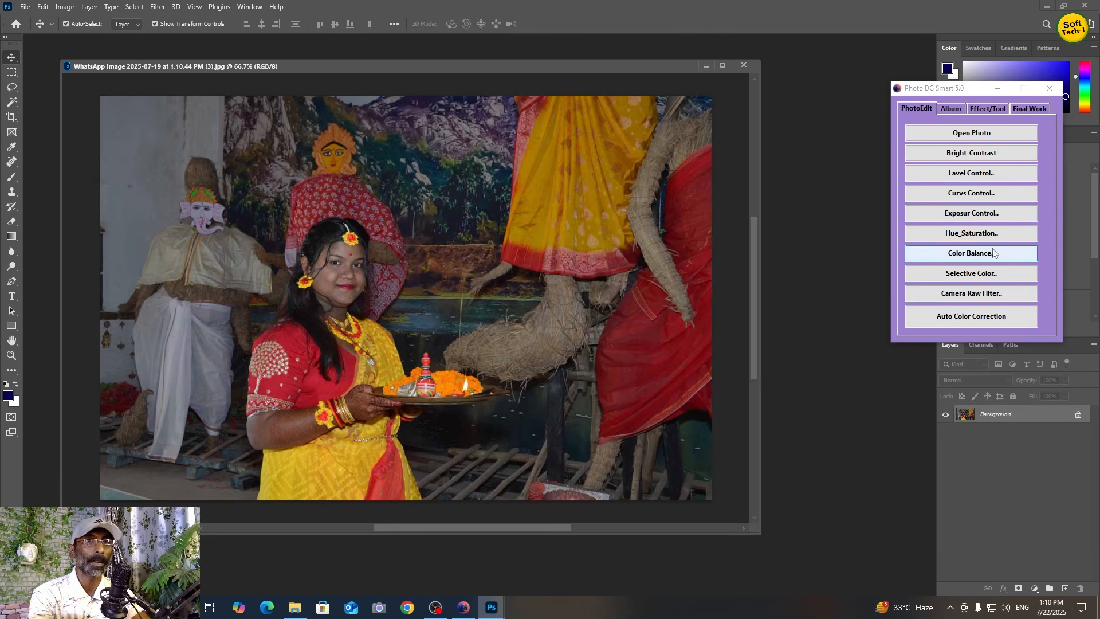
- Try input levels of 27, 1.41 and 230 on the photo with Lavel Control and discard the adjustment
{"action": "left_click", "coordinate": [974, 173]}
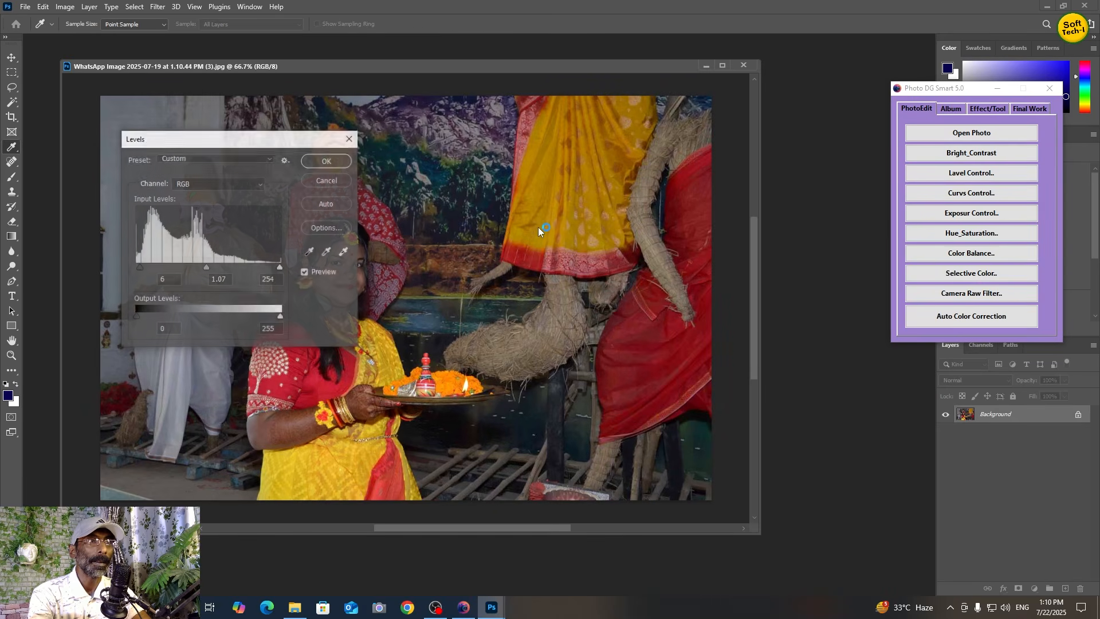
{"action": "left_click_drag", "start_coordinate": [221, 143], "coordinate": [620, 125]}
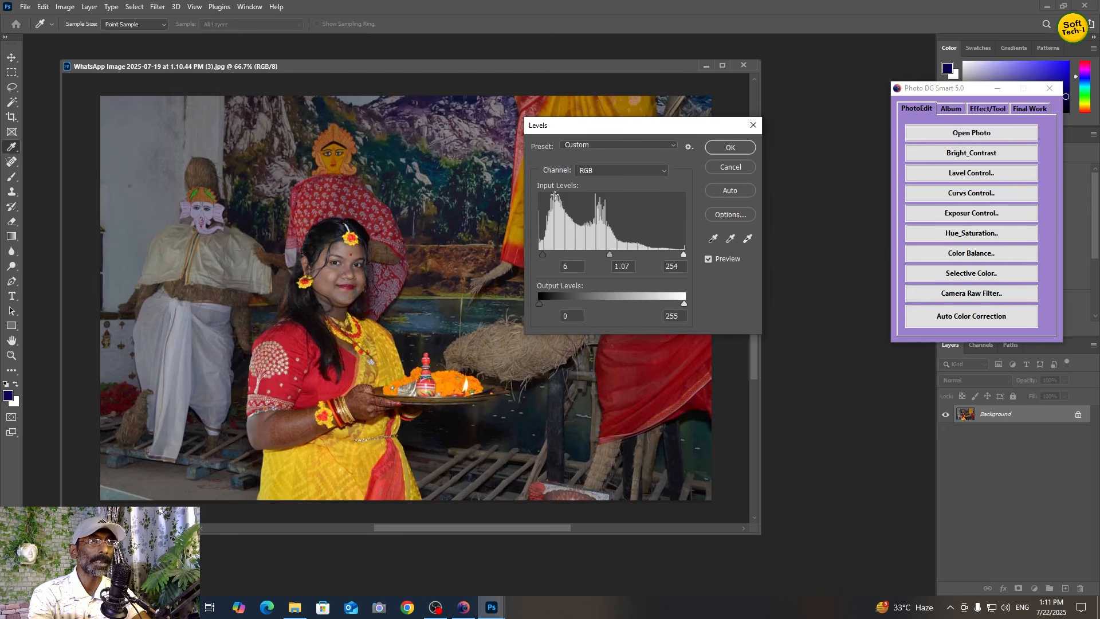
{"action": "left_click_drag", "start_coordinate": [541, 253], "coordinate": [602, 254]}
{"action": "left_click_drag", "start_coordinate": [683, 254], "coordinate": [671, 258]}
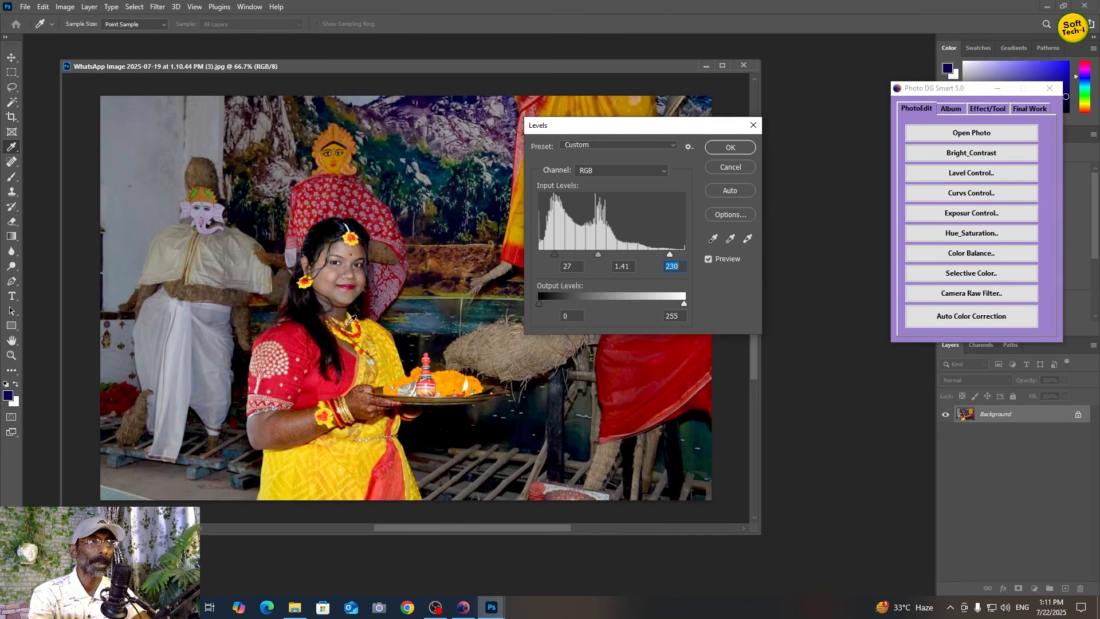
{"action": "left_click", "coordinate": [737, 166]}
{"action": "left_click", "coordinate": [628, 347]}
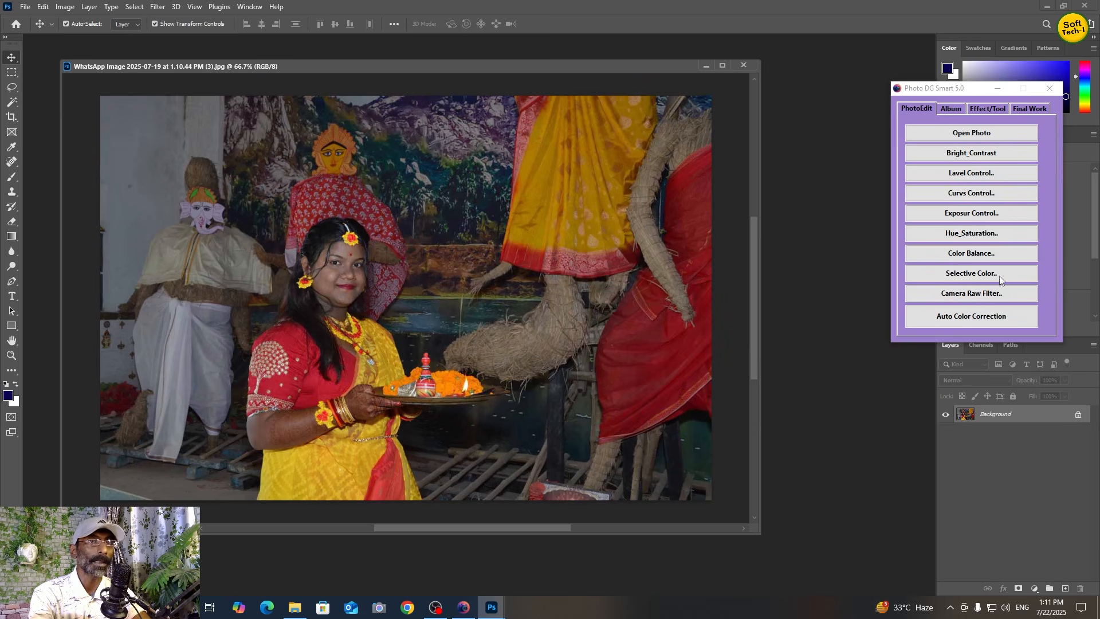
- Run Curvs Control on the photo and apply an exposure of +0.08 with Exposur Control
{"action": "left_click", "coordinate": [971, 192]}
{"action": "left_click", "coordinate": [685, 188]}
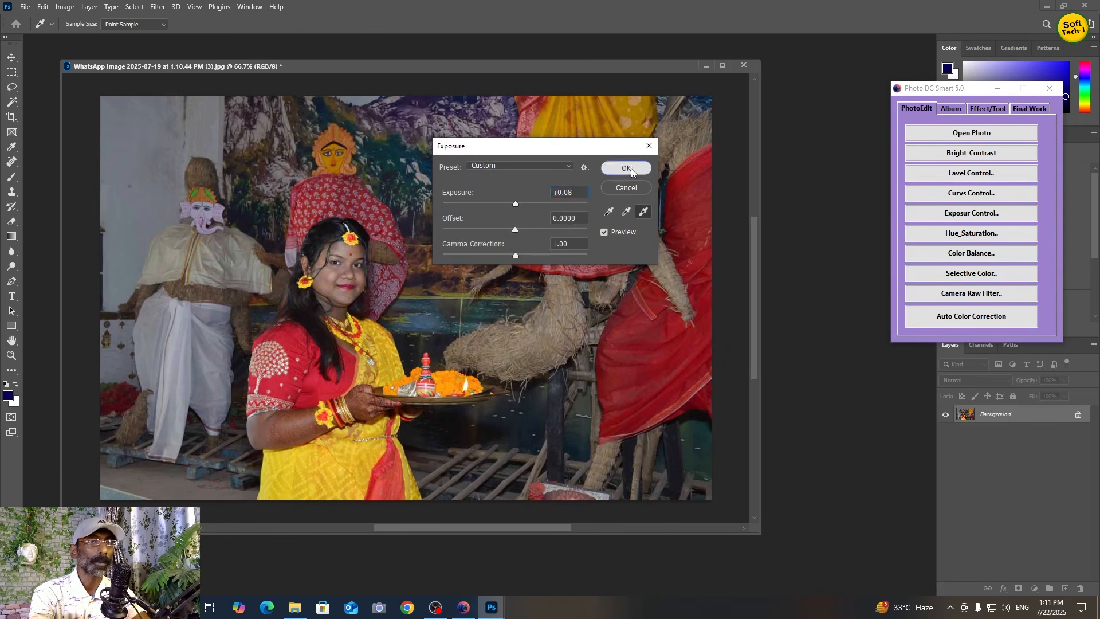
{"action": "left_click", "coordinate": [626, 168]}
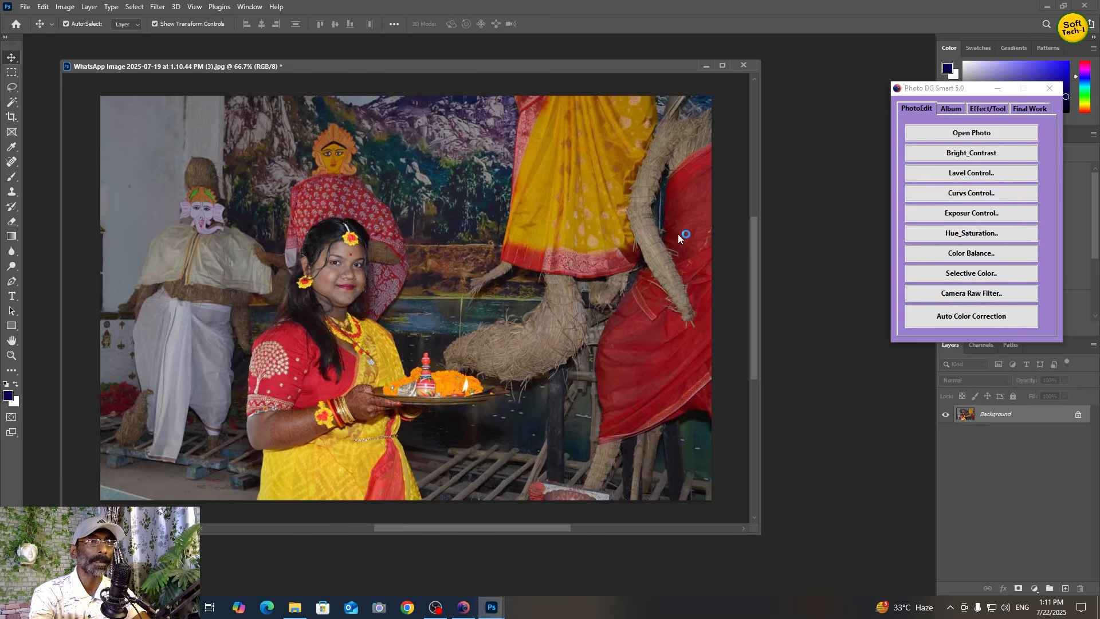
{"action": "left_click", "coordinate": [738, 170]}
- Apply a saturation of +2 with Hue_Saturation and a black value of +1% to the Reds with Selective Color
{"action": "left_click", "coordinate": [918, 229]}
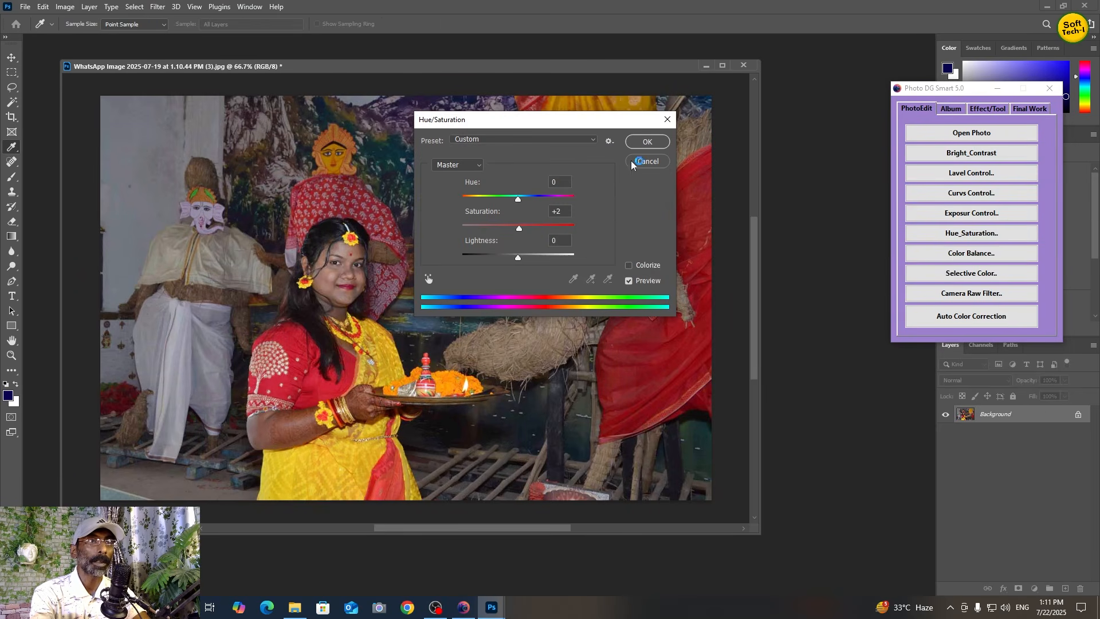
{"action": "left_click", "coordinate": [647, 141]}
{"action": "left_click", "coordinate": [972, 274]}
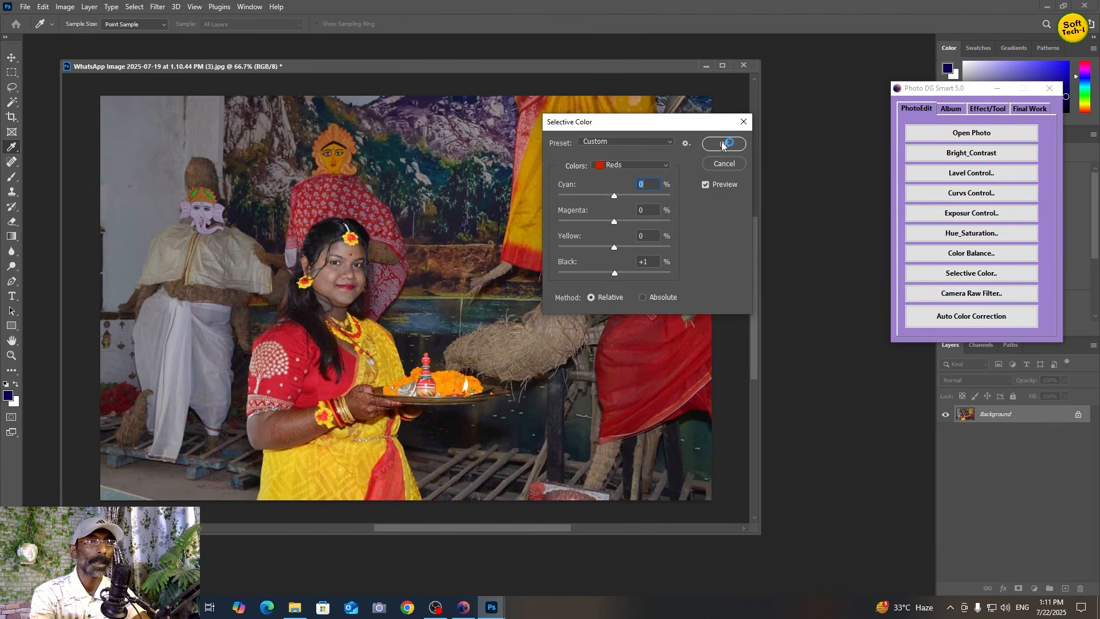
{"action": "left_click", "coordinate": [724, 144]}
- Run the Camera Raw Filter on the photo, accept its settings, and reposition the photo's document window
{"action": "left_click", "coordinate": [951, 293]}
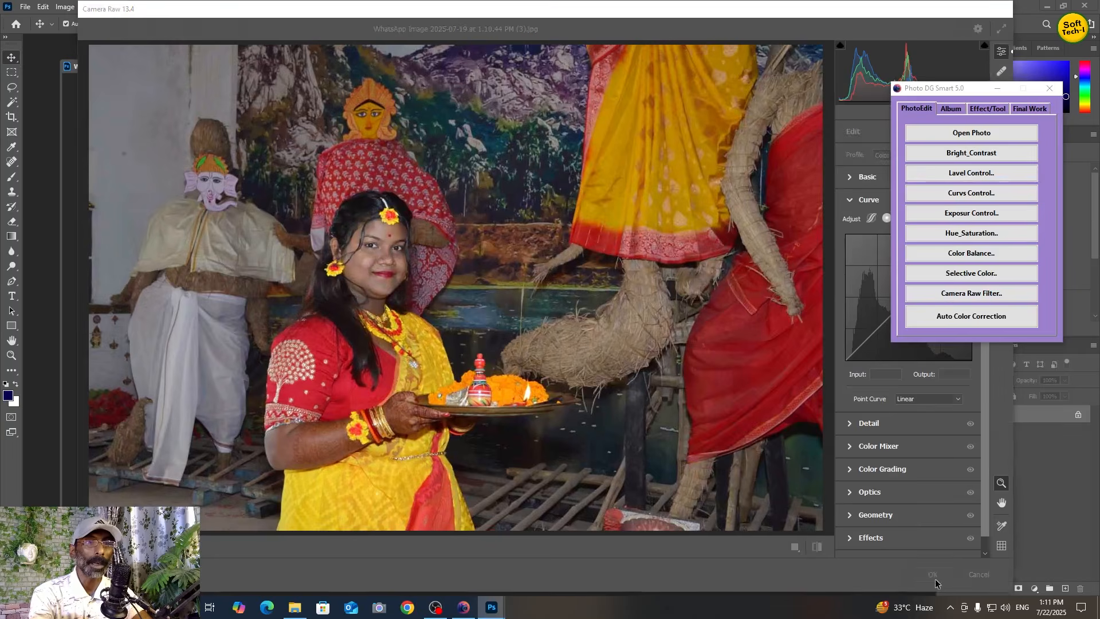
{"action": "left_click", "coordinate": [933, 575]}
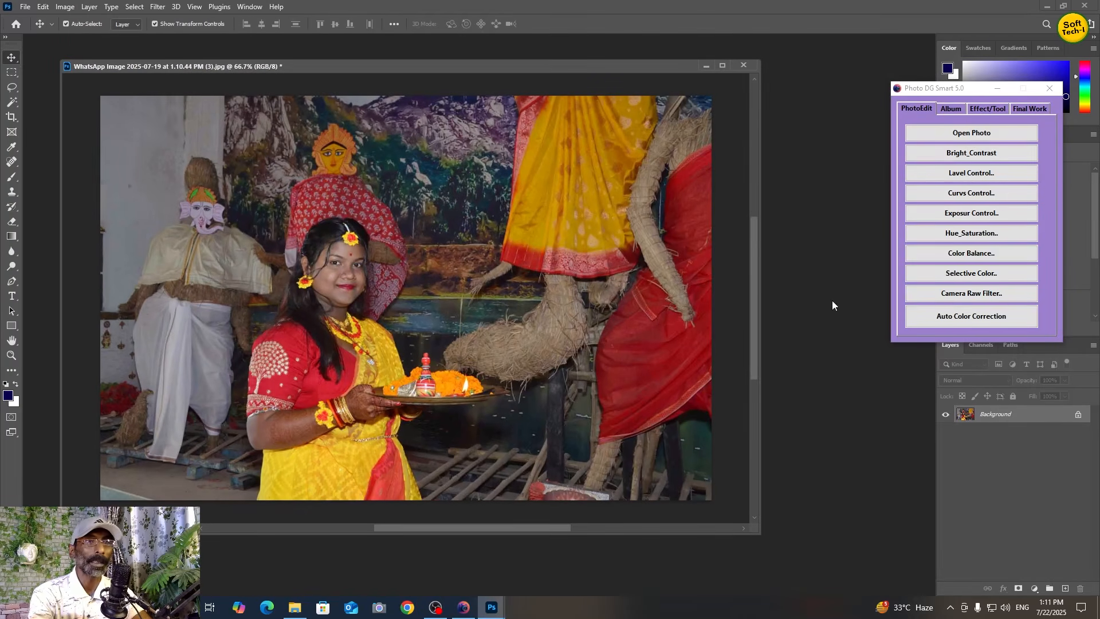
{"action": "left_click_drag", "start_coordinate": [520, 68], "coordinate": [578, 66]}
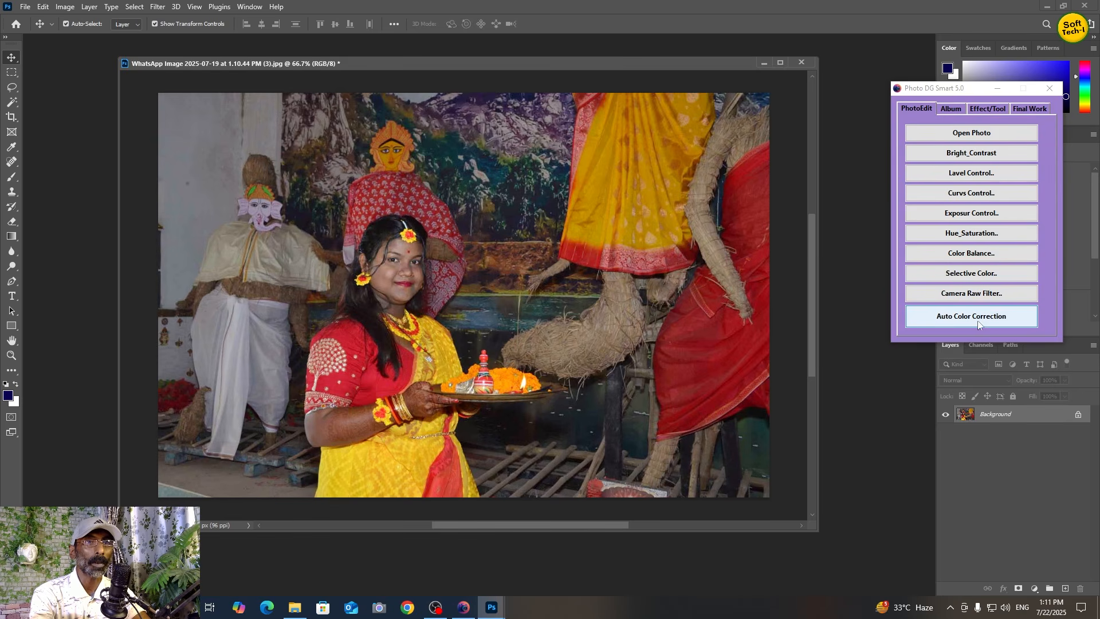
- Open the Auto Photo Correction tools, place them beside the photo, and apply Auto Correction
{"action": "left_click", "coordinate": [993, 321]}
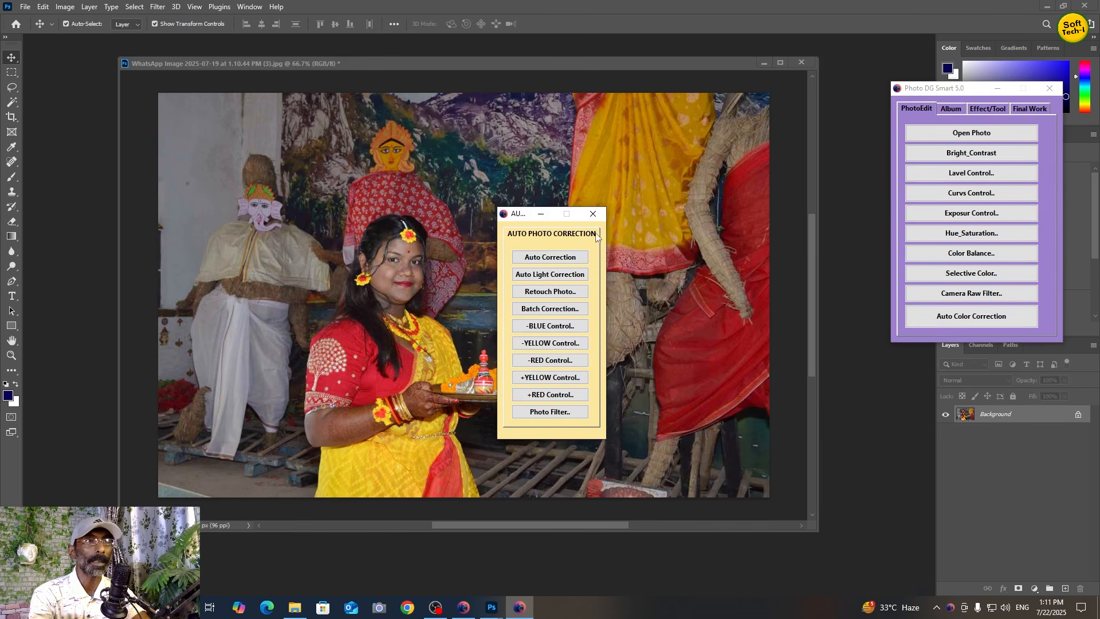
{"action": "left_click_drag", "start_coordinate": [516, 219], "coordinate": [781, 135]}
{"action": "left_click_drag", "start_coordinate": [533, 63], "coordinate": [483, 57]}
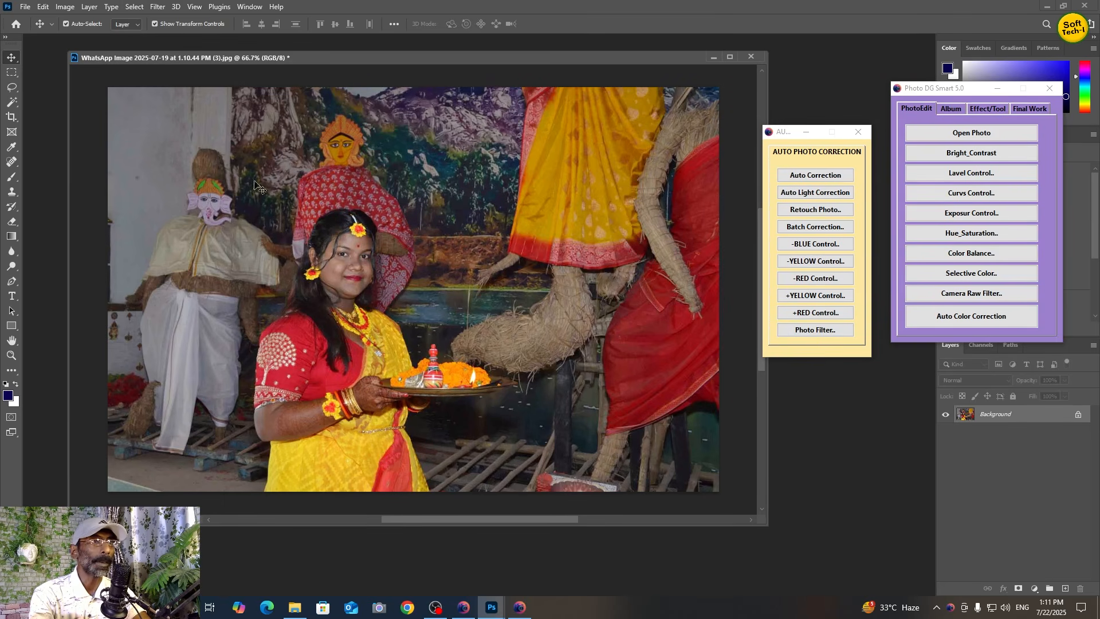
{"action": "left_click", "coordinate": [814, 177]}
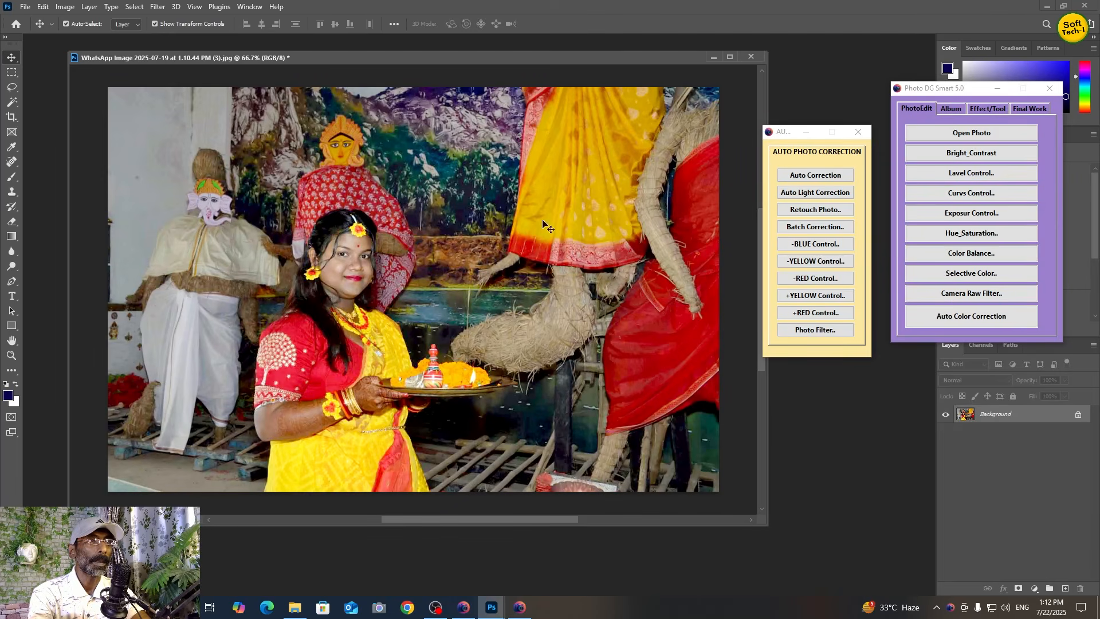
- Examine the auto-corrected photo, checking the woman's face and clothing at up to 200% magnification
{"action": "scroll", "coordinate": [399, 308], "scroll_direction": "up", "scroll_amount": 3}
{"action": "scroll", "coordinate": [401, 309], "scroll_direction": "down", "scroll_amount": 5}
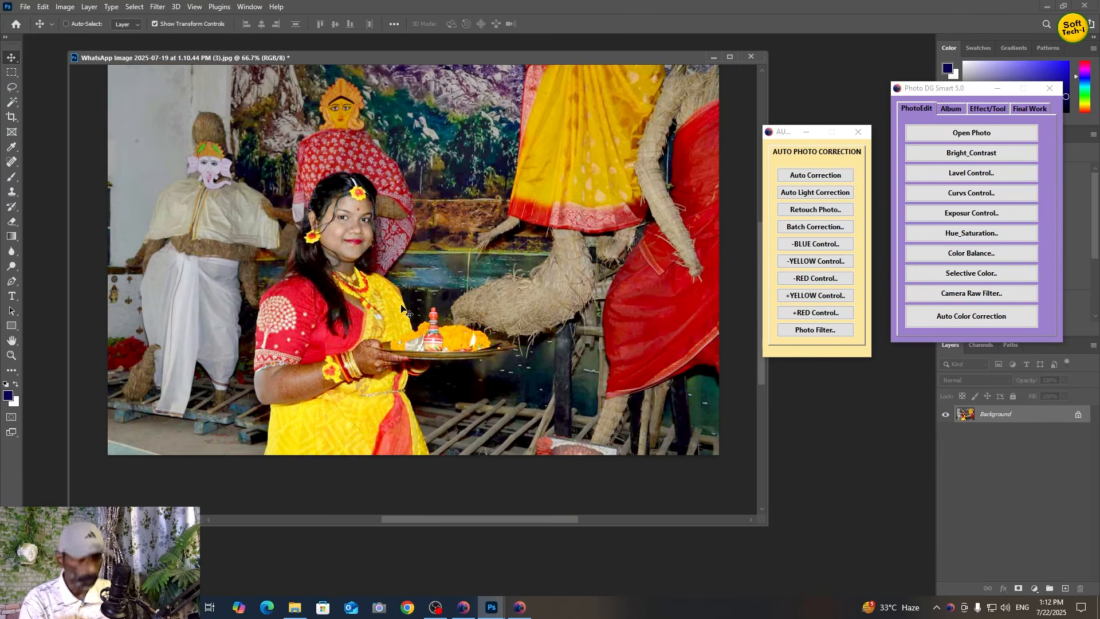
{"action": "key", "text": "ctrl+plus"}
{"action": "key", "text": "ctrl+plus"}
{"action": "left_click_drag", "start_coordinate": [429, 290], "coordinate": [431, 292]}
{"action": "left_click", "coordinate": [551, 252]}
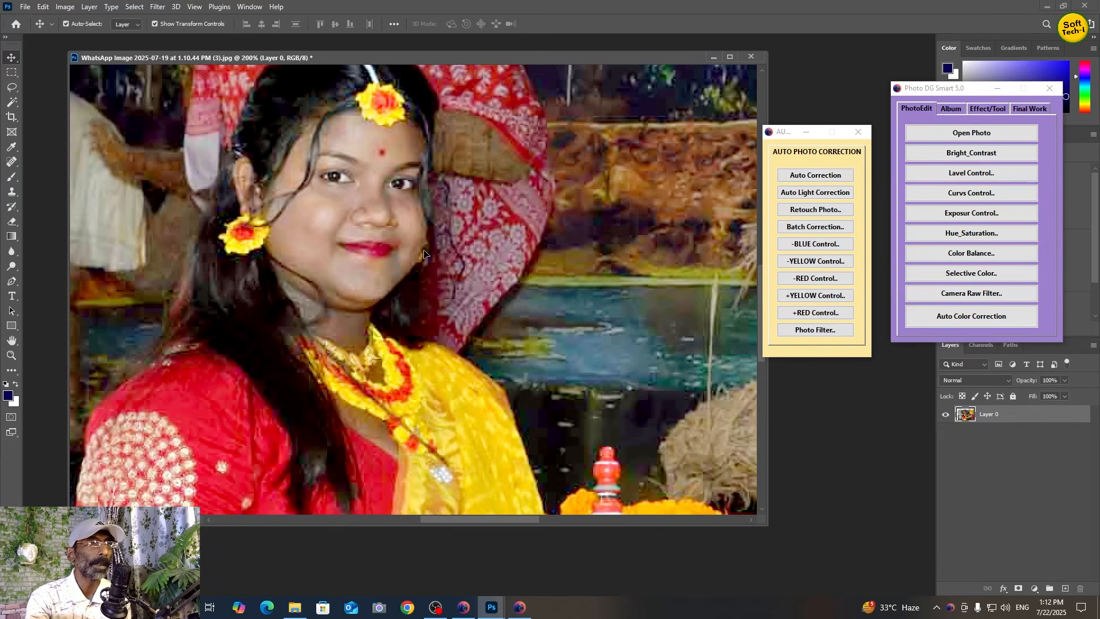
{"action": "key", "text": "ctrl+minus"}
{"action": "key", "text": "ctrl+minus"}
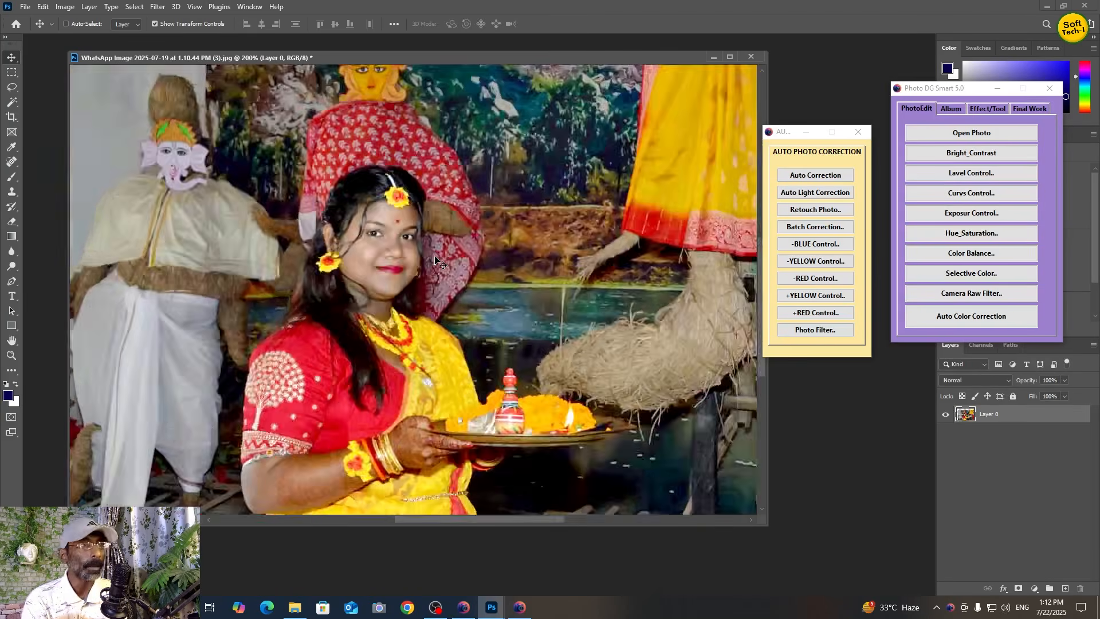
- Close the photo without saving and reopen WhatsApp Image 2025-07-19 at 1.10.44 PM (3).jpg from the recent files
{"action": "left_click", "coordinate": [749, 57]}
{"action": "left_click", "coordinate": [545, 224]}
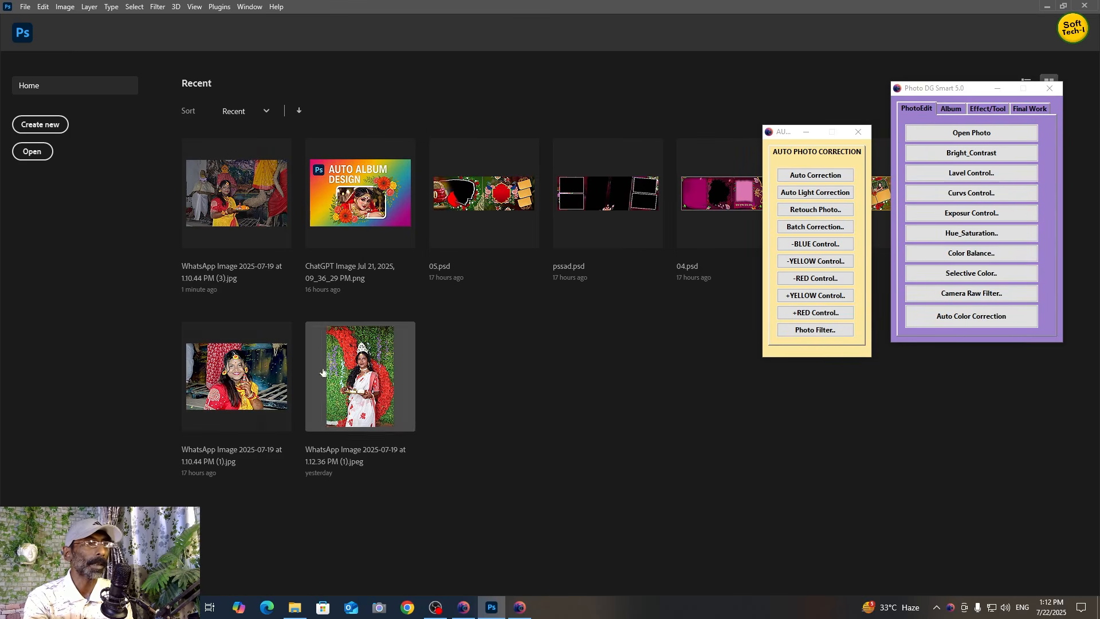
{"action": "left_click", "coordinate": [247, 255]}
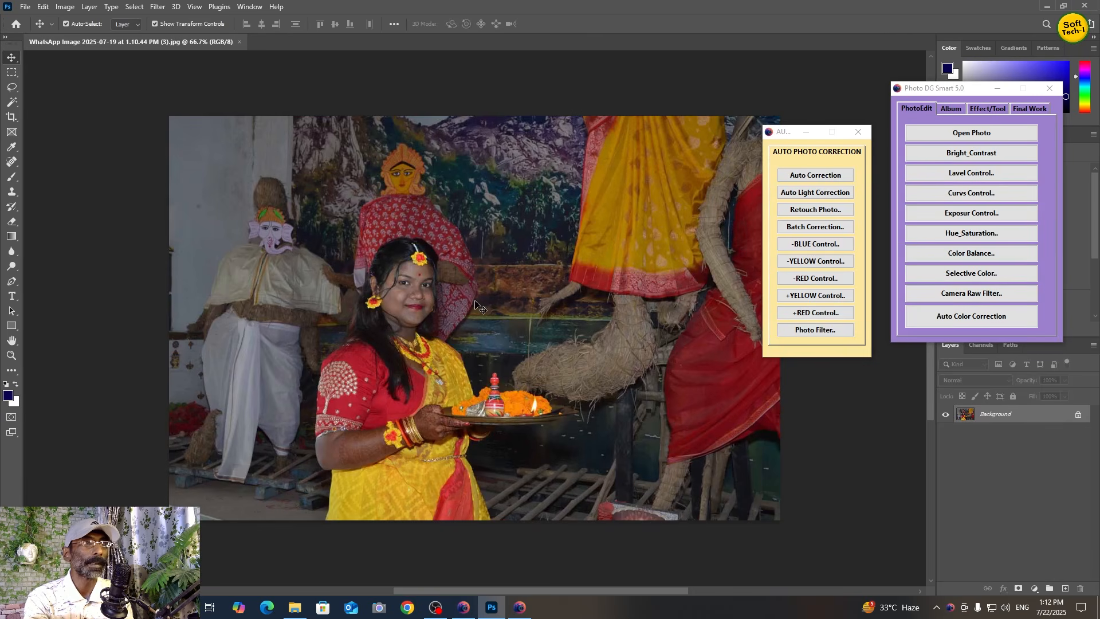
- Apply Auto Light Correction to the photo, discard the result by closing it unsaved, and reopen the original
{"action": "left_click", "coordinate": [826, 194]}
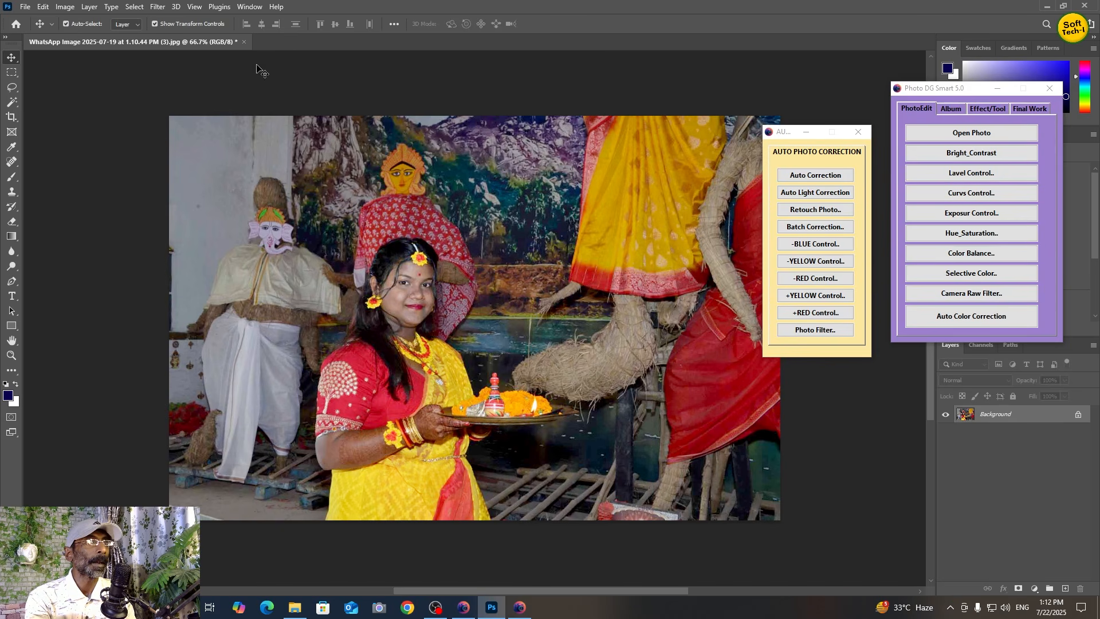
{"action": "left_click", "coordinate": [243, 42]}
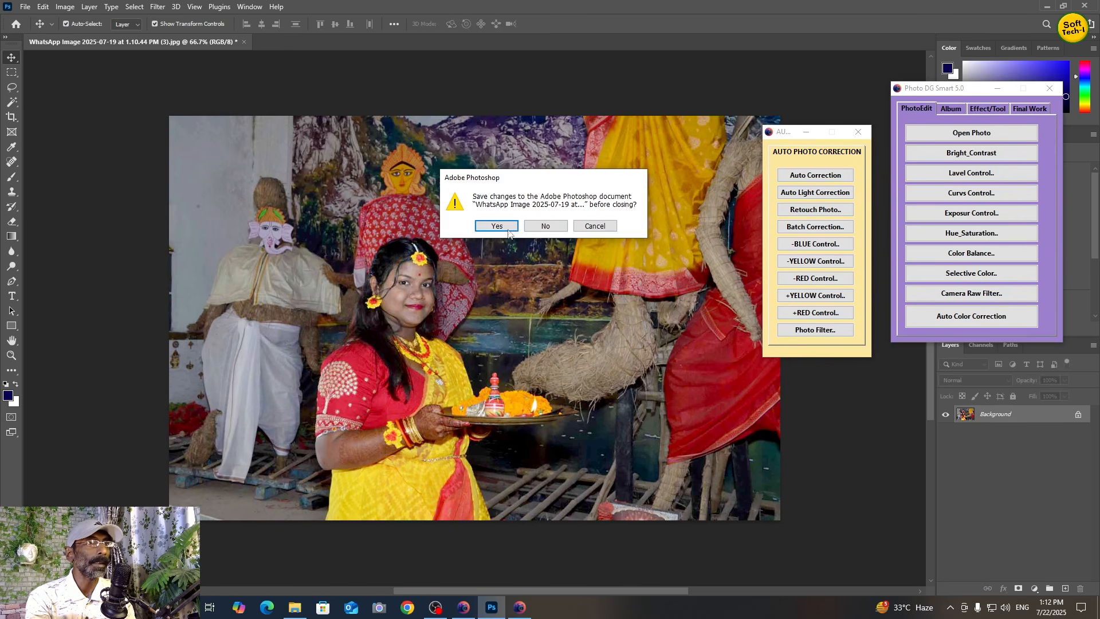
{"action": "left_click", "coordinate": [545, 228]}
{"action": "left_click", "coordinate": [286, 213]}
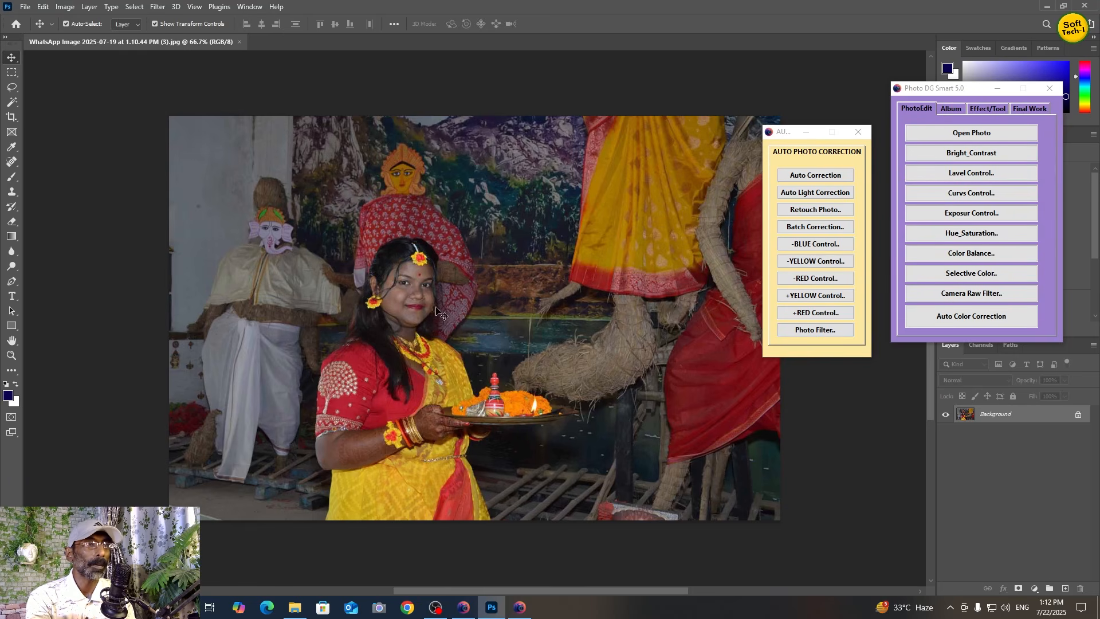
- Run Retouch Photo on the picture and float it in its own document window
{"action": "left_click", "coordinate": [815, 210]}
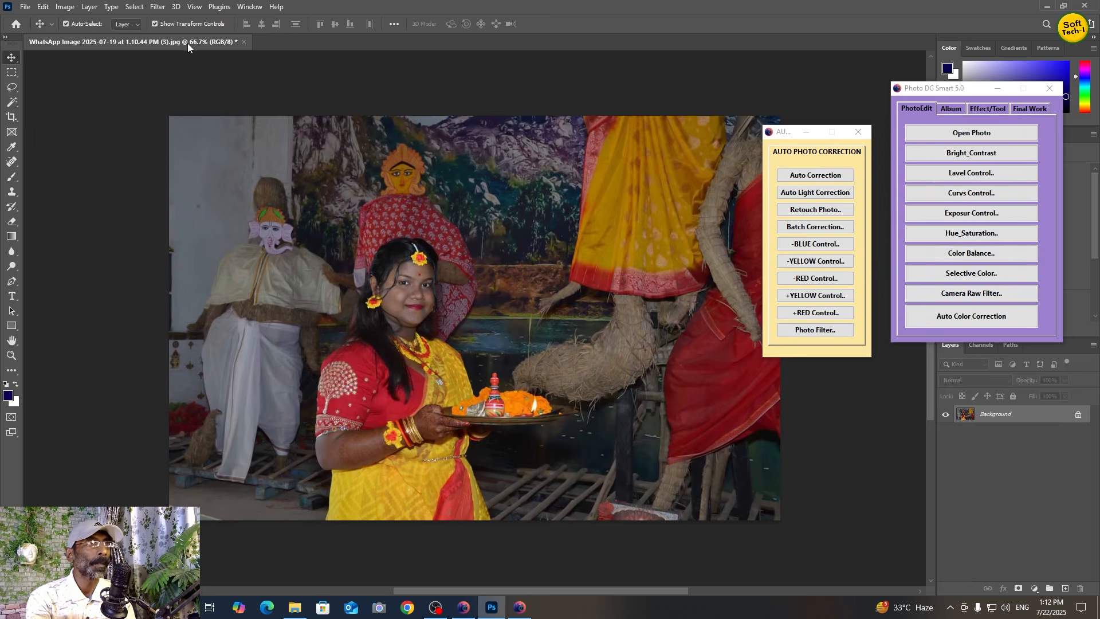
{"action": "left_click_drag", "start_coordinate": [187, 43], "coordinate": [177, 73]}
{"action": "left_click_drag", "start_coordinate": [633, 498], "coordinate": [646, 510]}
{"action": "key", "text": "ctrl+o"}
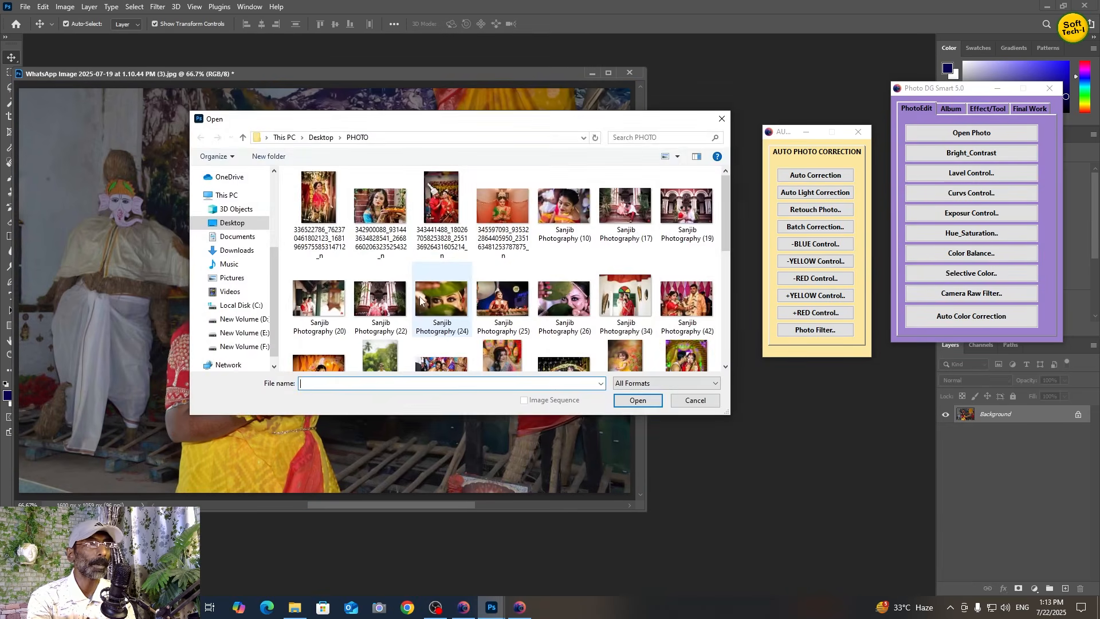
{"action": "scroll", "coordinate": [389, 320], "scroll_direction": "down", "scroll_amount": 3}
{"action": "double_click", "coordinate": [389, 337]}
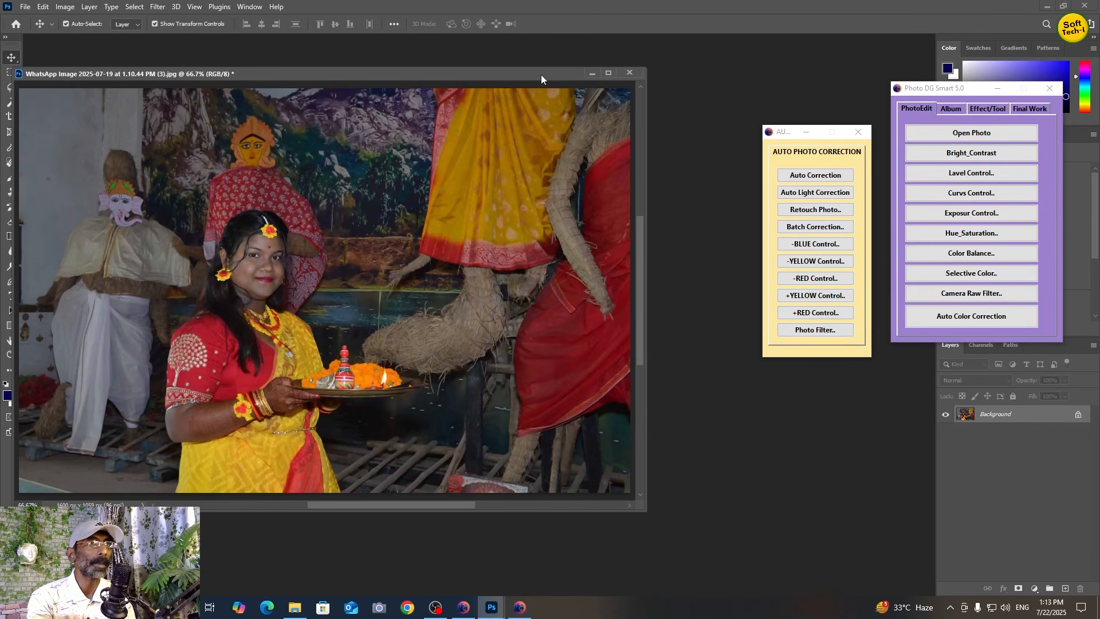
{"action": "left_click_drag", "start_coordinate": [540, 75], "coordinate": [587, 71]}
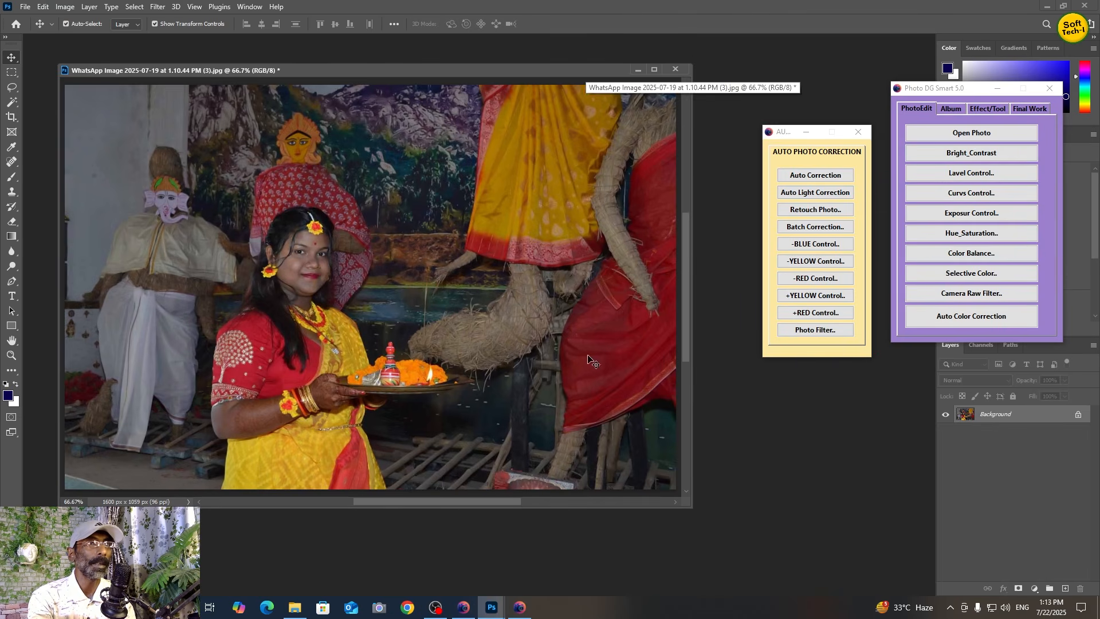
{"action": "key", "text": "ctrl+o"}
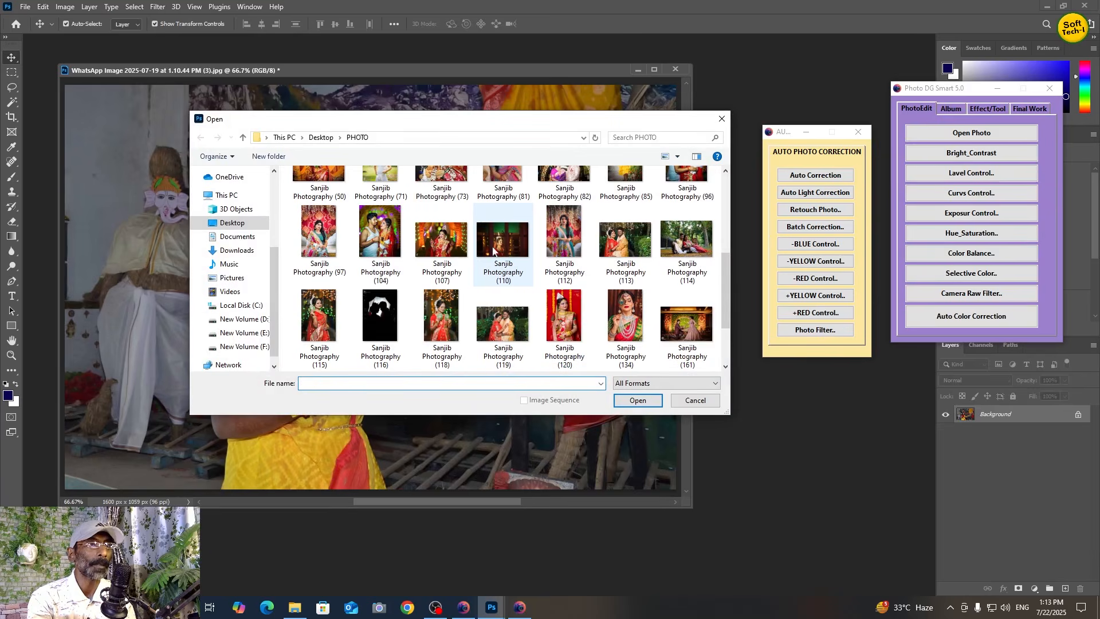
{"action": "left_click", "coordinate": [722, 120]}
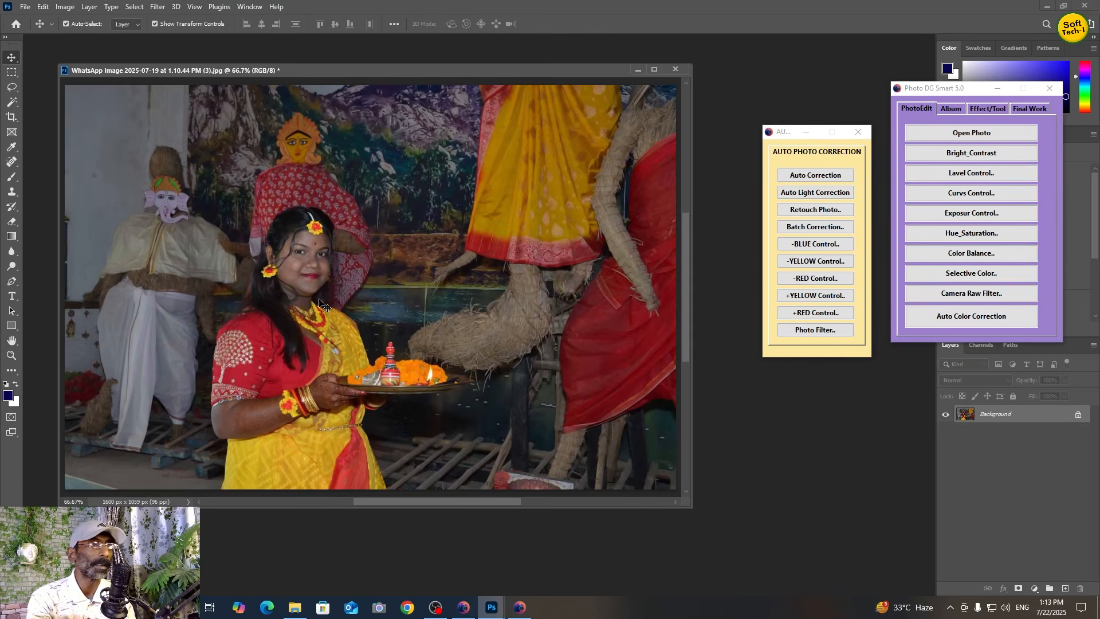
- Close the photo without saving and start Batch Correction on the desktop's PHOTO folder
{"action": "left_click", "coordinate": [676, 72]}
{"action": "left_click", "coordinate": [546, 229]}
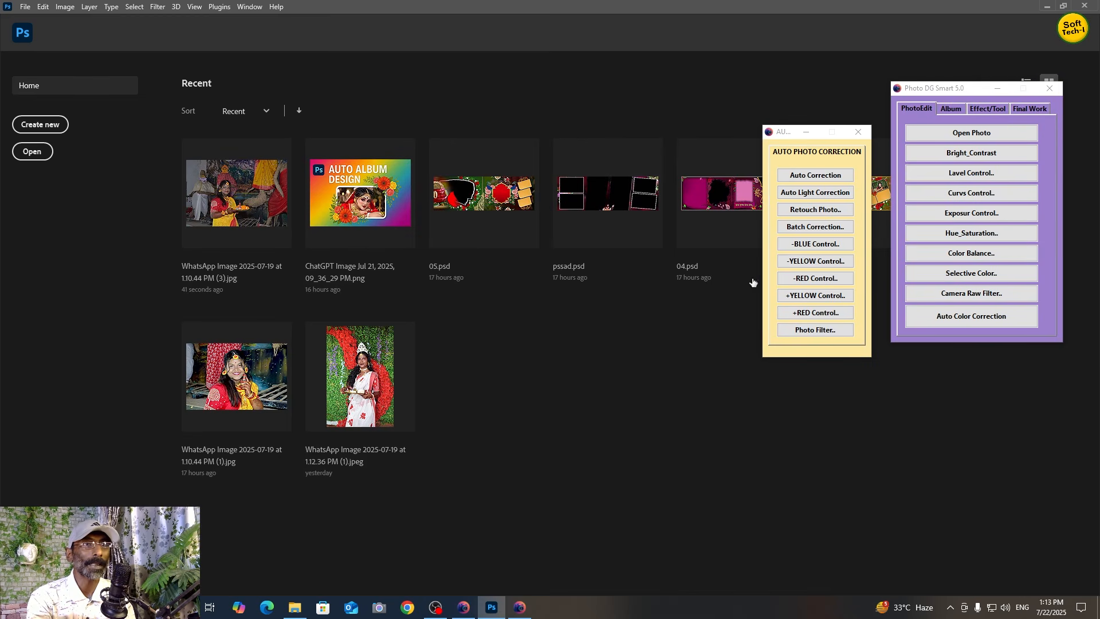
{"action": "left_click", "coordinate": [812, 227]}
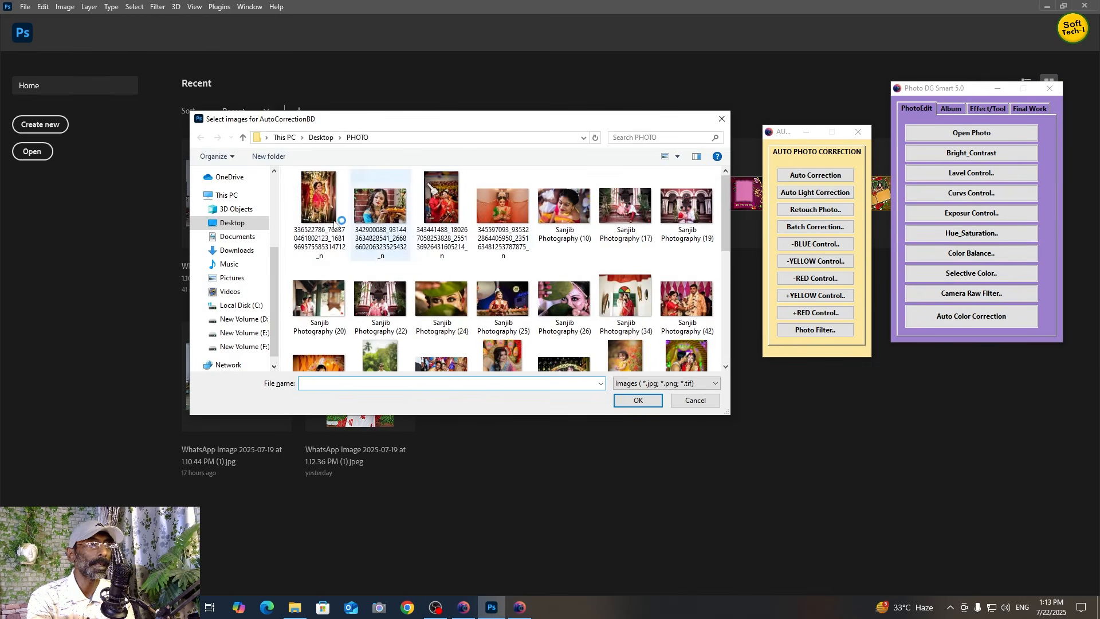
{"action": "left_click", "coordinate": [232, 223]}
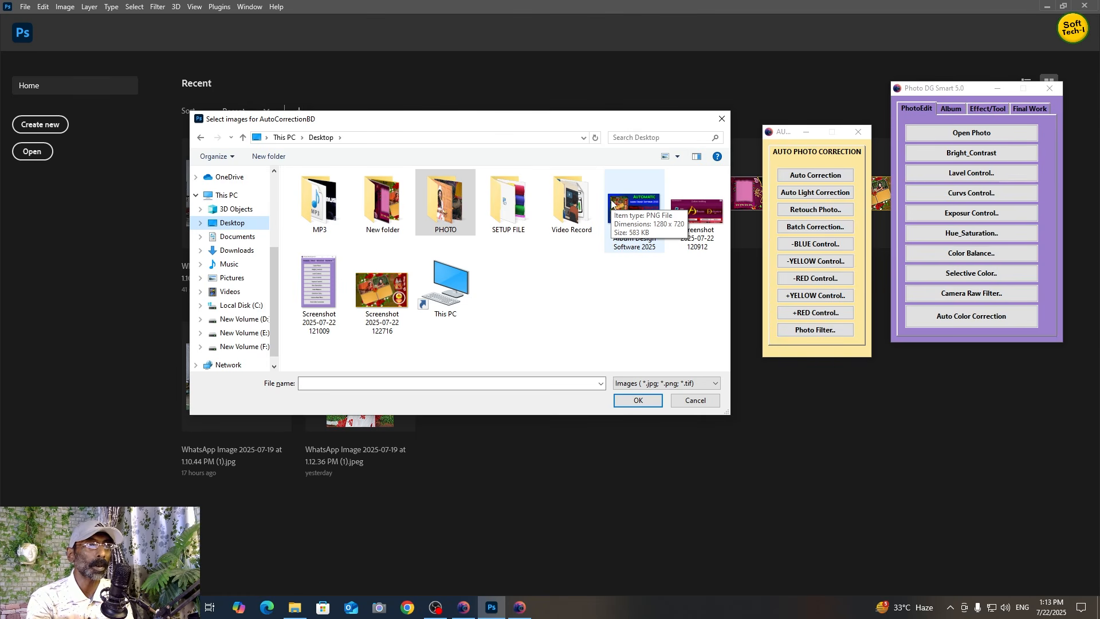
{"action": "double_click", "coordinate": [446, 210]}
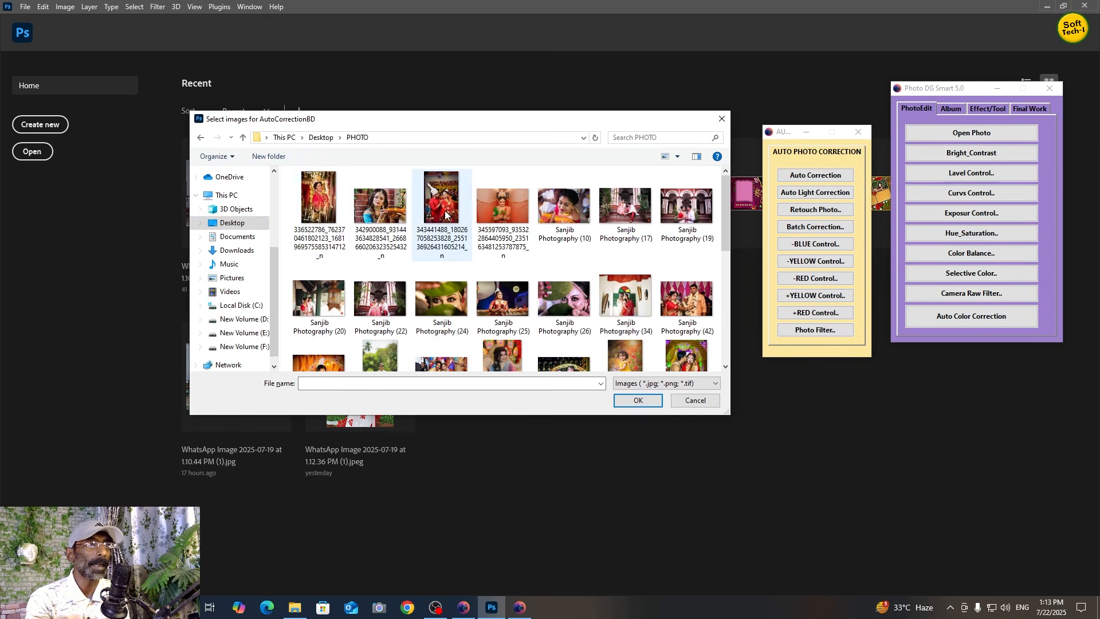
- Select all images in the PHOTO folder and run the batch correction on them
{"action": "left_click", "coordinate": [322, 210]}
{"action": "left_click_drag", "start_coordinate": [725, 218], "coordinate": [730, 331]}
{"action": "left_click", "coordinate": [455, 324], "text": "shift"}
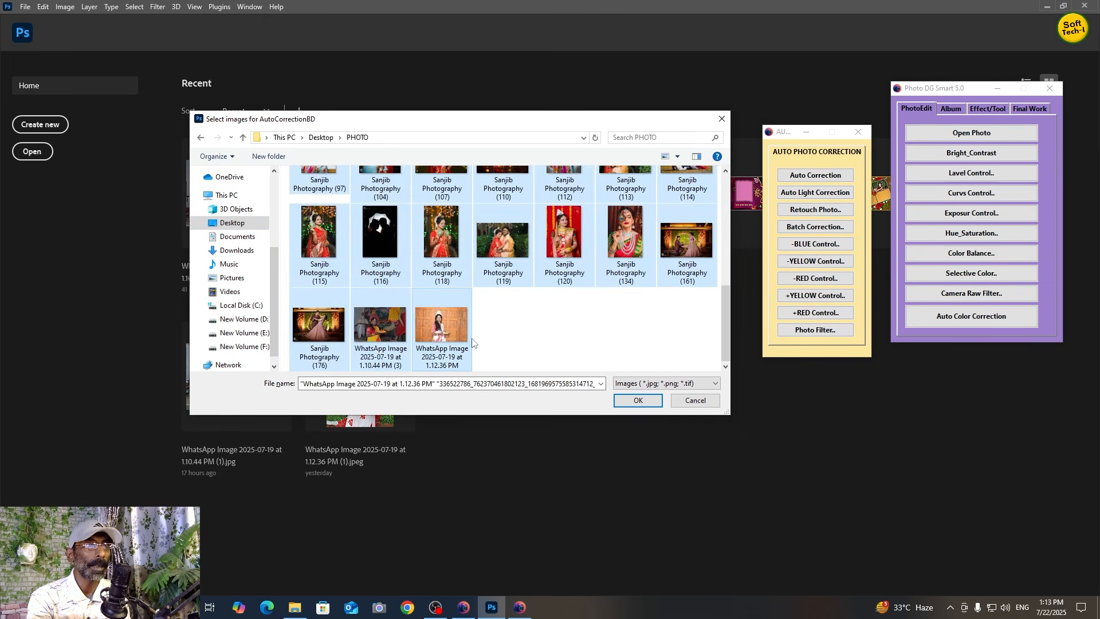
{"action": "left_click", "coordinate": [639, 400]}
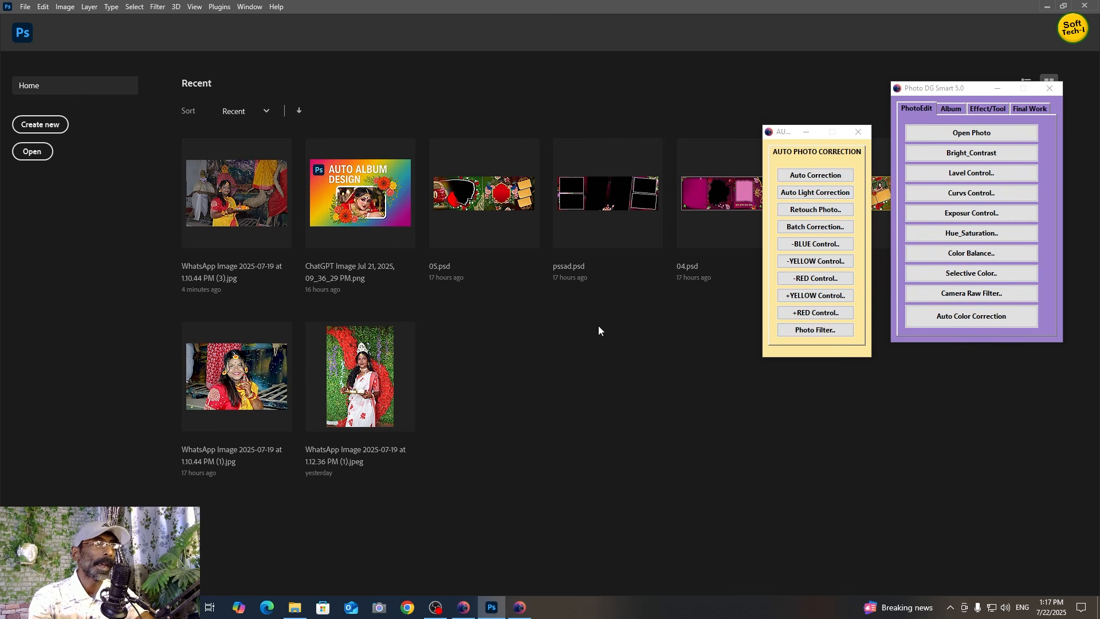
- Open the original WhatsApp Image 2025-07-19 at 1.10.44 PM (3) from the desktop's PHOTO folder and float it in its own window
{"action": "left_click", "coordinate": [33, 156]}
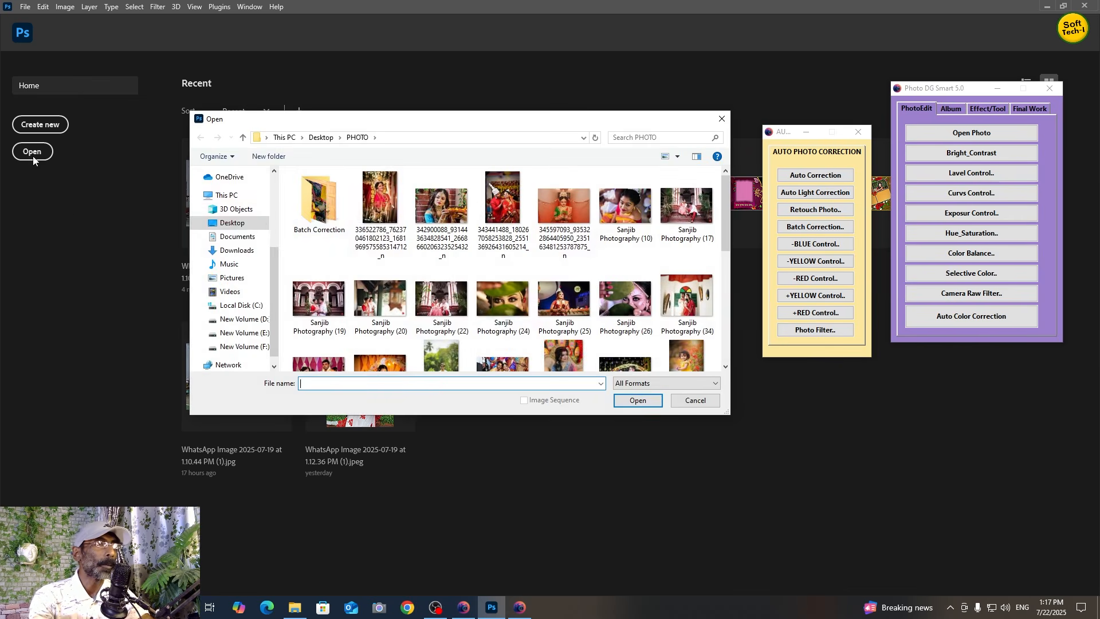
{"action": "left_click", "coordinate": [233, 224]}
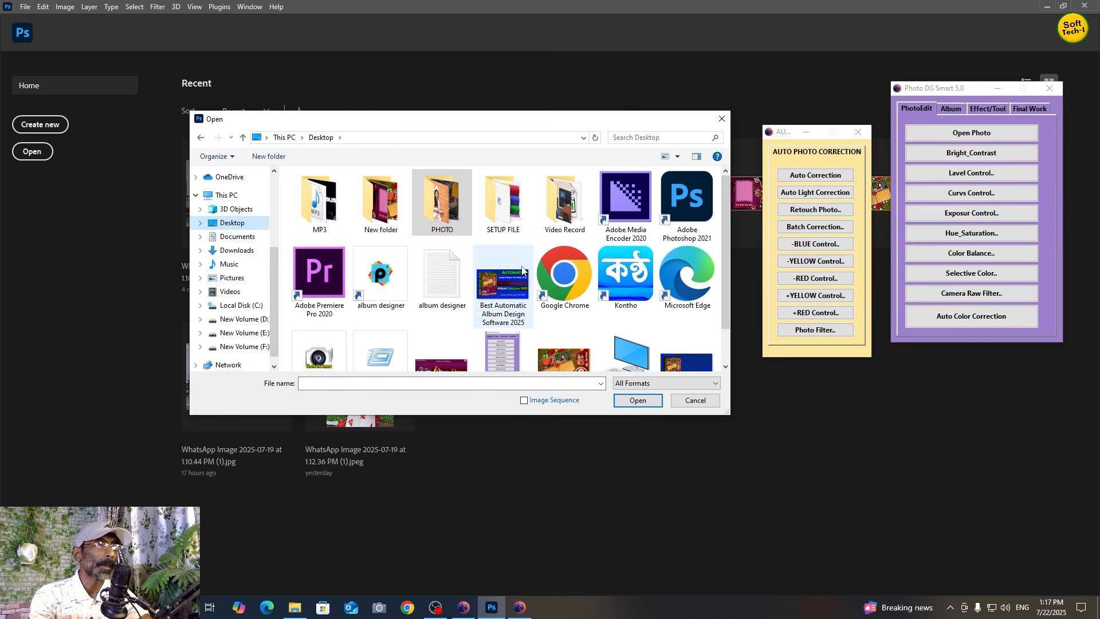
{"action": "double_click", "coordinate": [443, 212]}
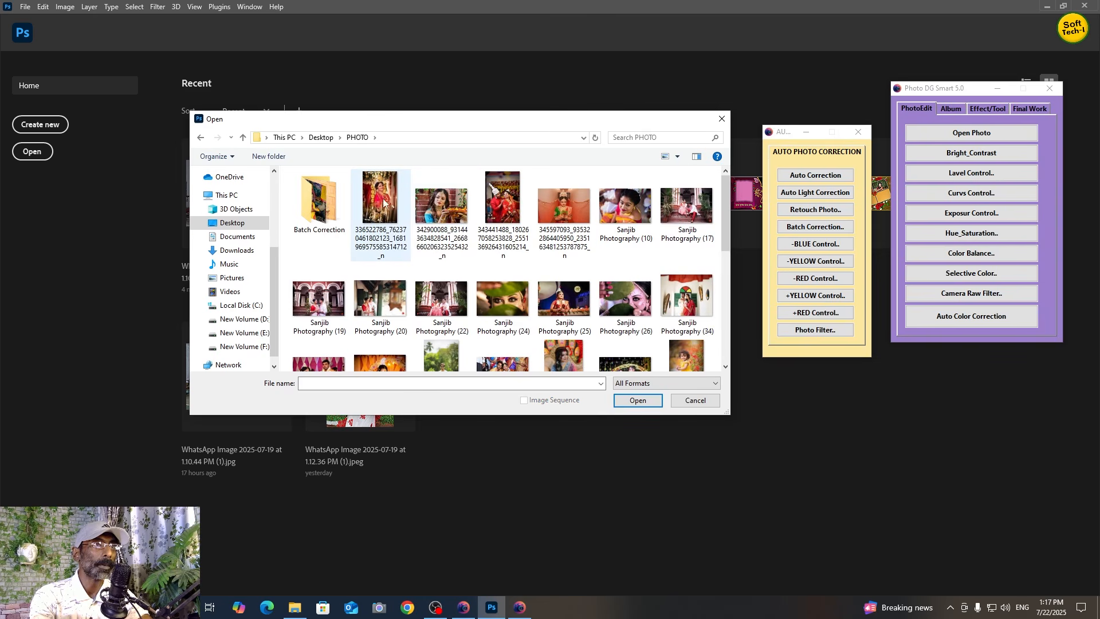
{"action": "scroll", "coordinate": [548, 293], "scroll_direction": "down", "scroll_amount": 10}
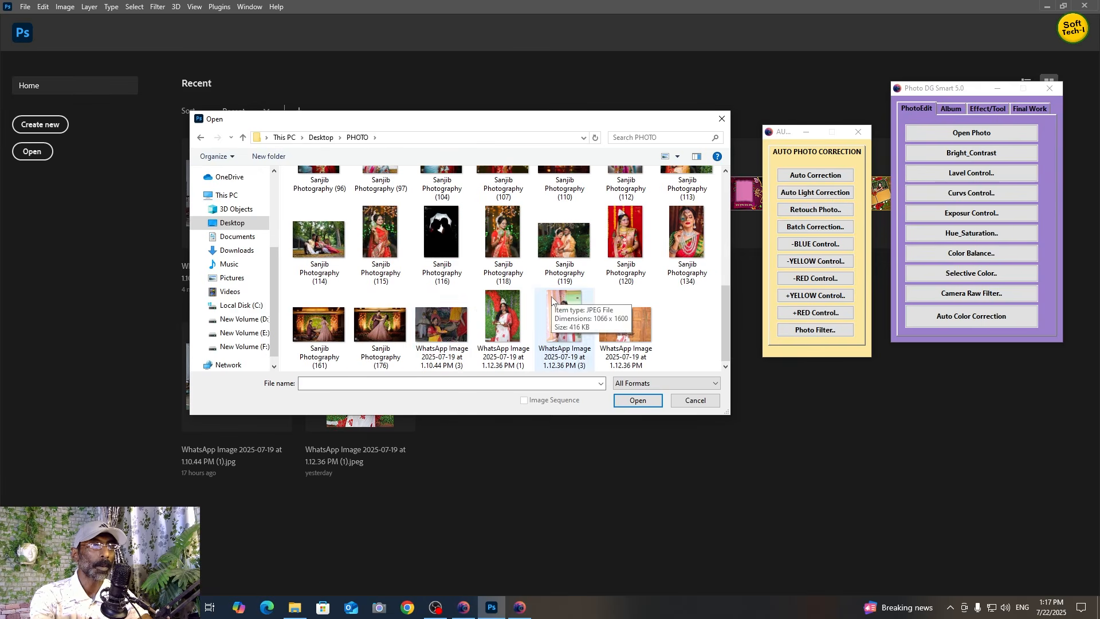
{"action": "double_click", "coordinate": [445, 335]}
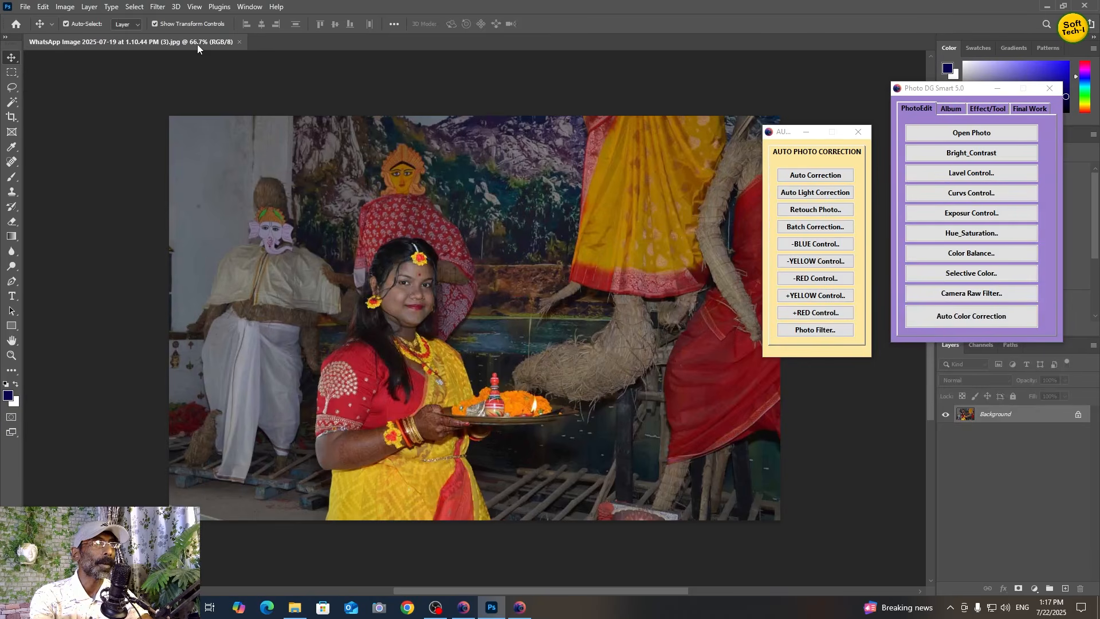
{"action": "left_click_drag", "start_coordinate": [197, 43], "coordinate": [352, 180]}
- Open the corrected copy of the same picture from the Batch Correction subfolder and float it in a separate window
{"action": "key", "text": "ctrl+o"}
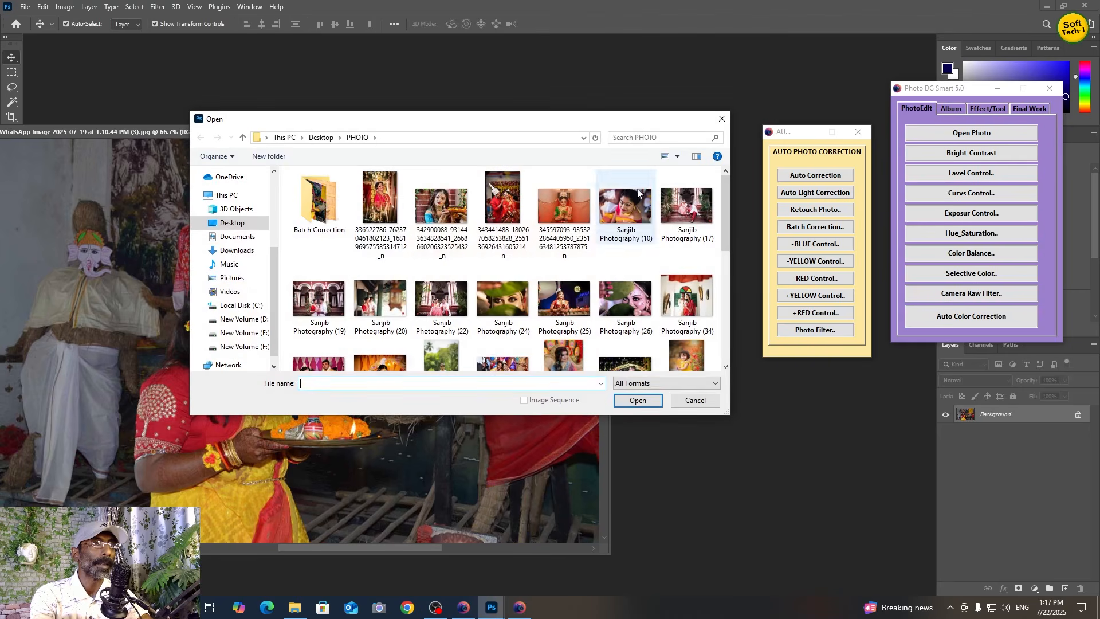
{"action": "double_click", "coordinate": [329, 233]}
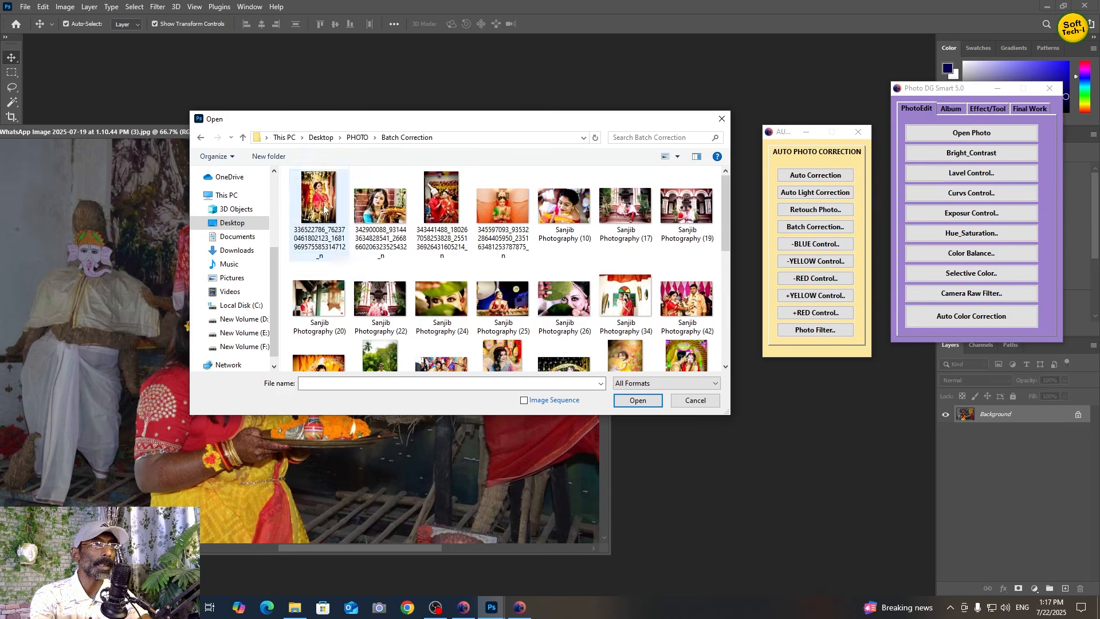
{"action": "scroll", "coordinate": [482, 239], "scroll_direction": "down", "scroll_amount": 10}
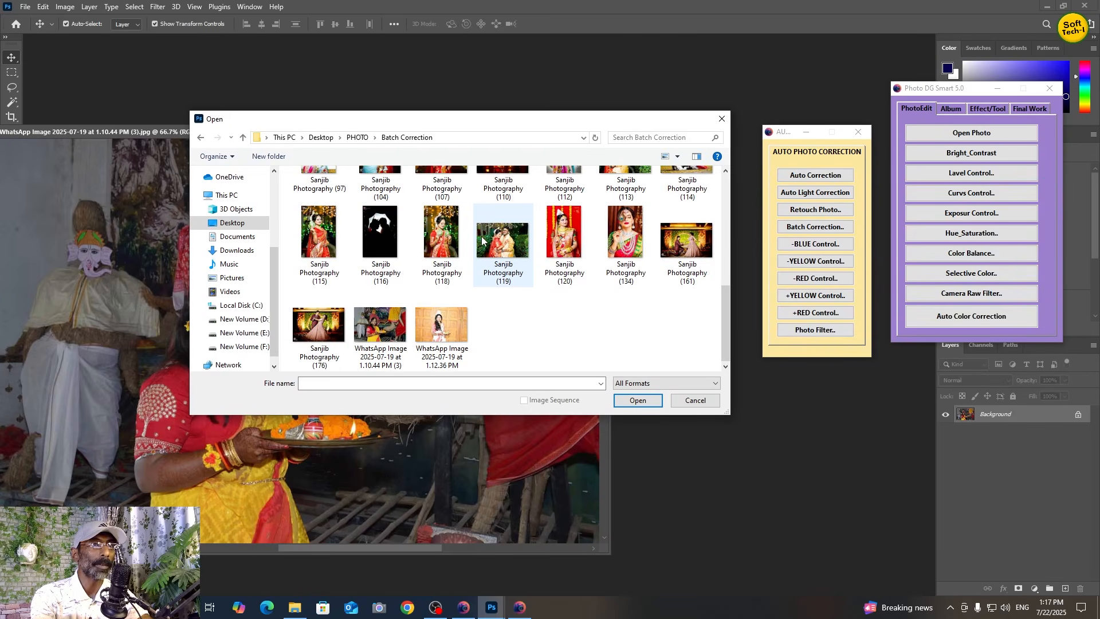
{"action": "double_click", "coordinate": [379, 324]}
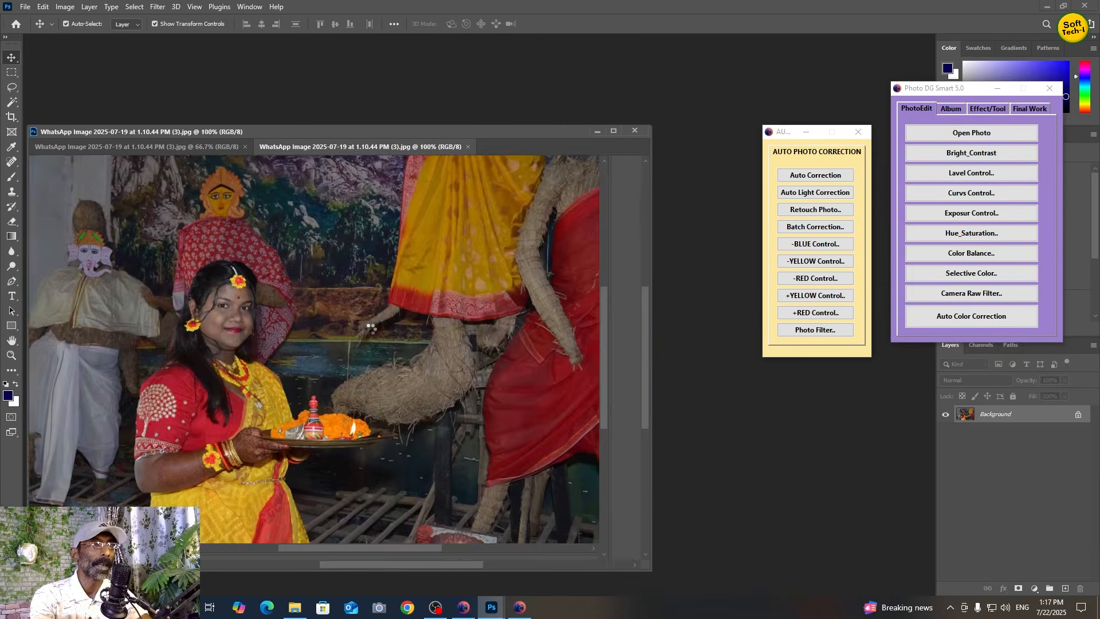
{"action": "left_click_drag", "start_coordinate": [313, 146], "coordinate": [479, 115]}
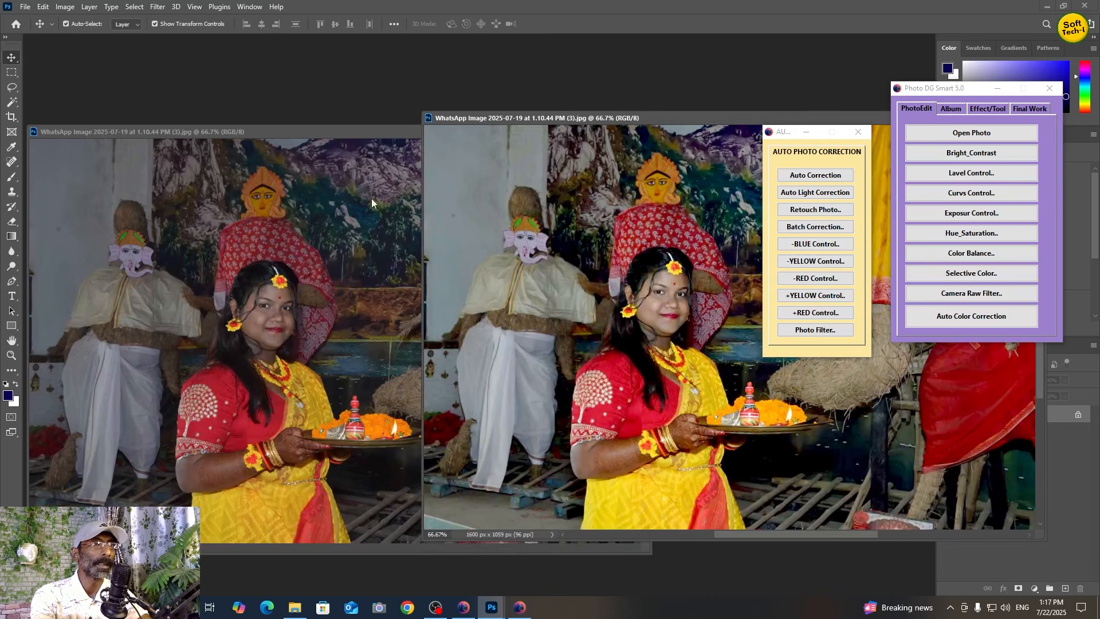
- Resize and arrange the original and corrected photo windows side by side to compare them
{"action": "mouse_move", "coordinate": [354, 138]}
{"action": "left_mouse_down"}
{"action": "mouse_move", "coordinate": [386, 135]}
{"action": "mouse_move", "coordinate": [352, 119]}
{"action": "left_mouse_up"}
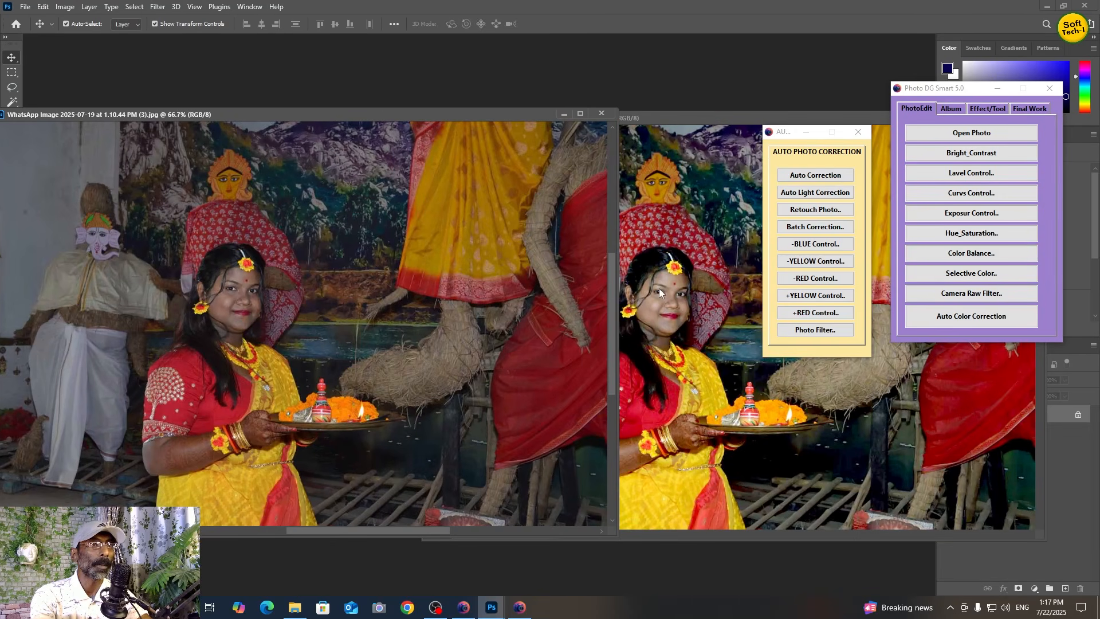
{"action": "left_click_drag", "start_coordinate": [617, 307], "coordinate": [419, 319]}
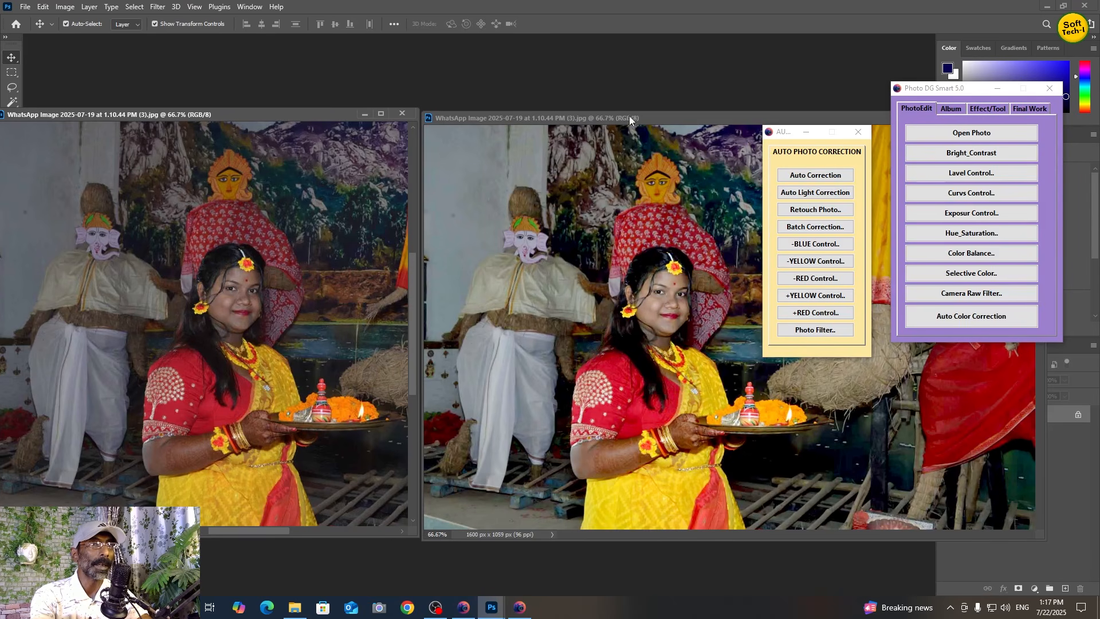
{"action": "left_click_drag", "start_coordinate": [425, 242], "coordinate": [611, 243]}
{"action": "left_click_drag", "start_coordinate": [686, 118], "coordinate": [464, 126]}
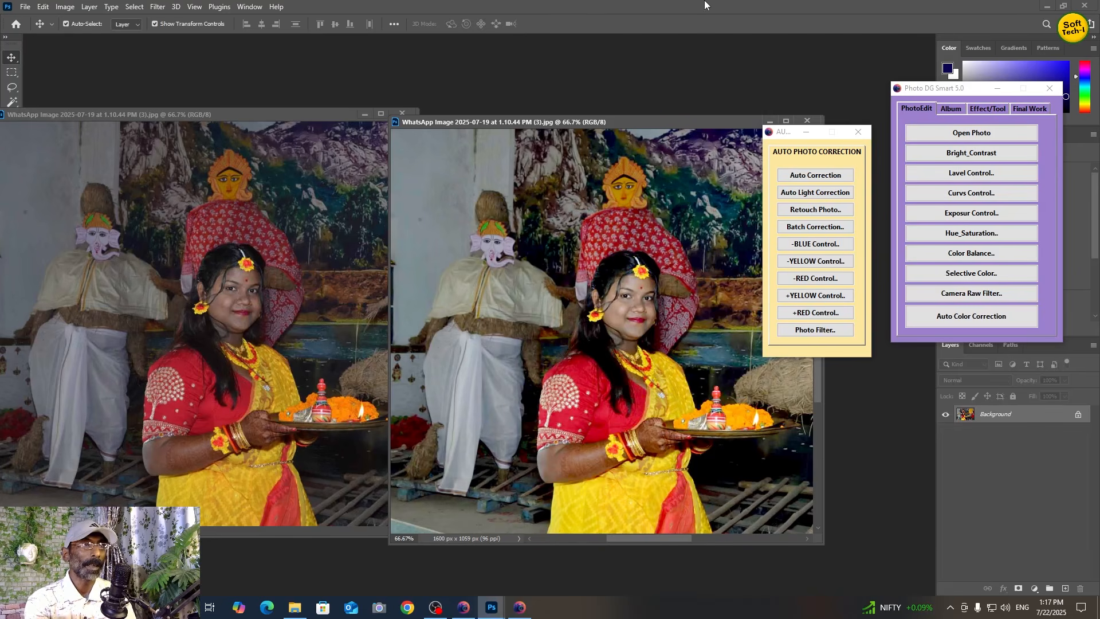
{"action": "left_click_drag", "start_coordinate": [516, 123], "coordinate": [505, 112]}
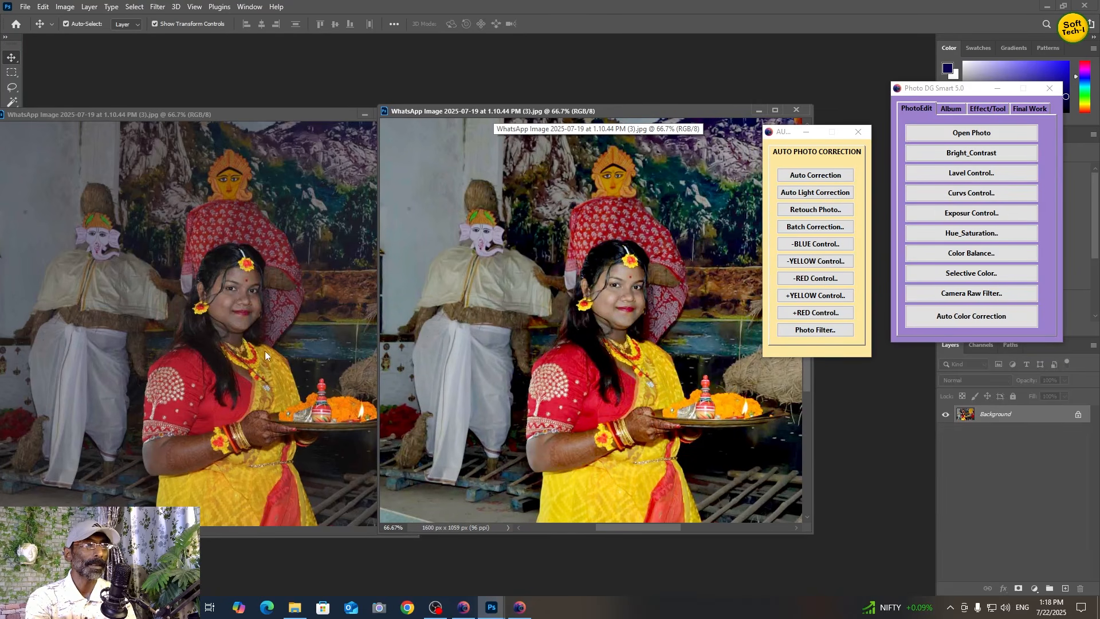
{"action": "left_click_drag", "start_coordinate": [199, 118], "coordinate": [190, 118]}
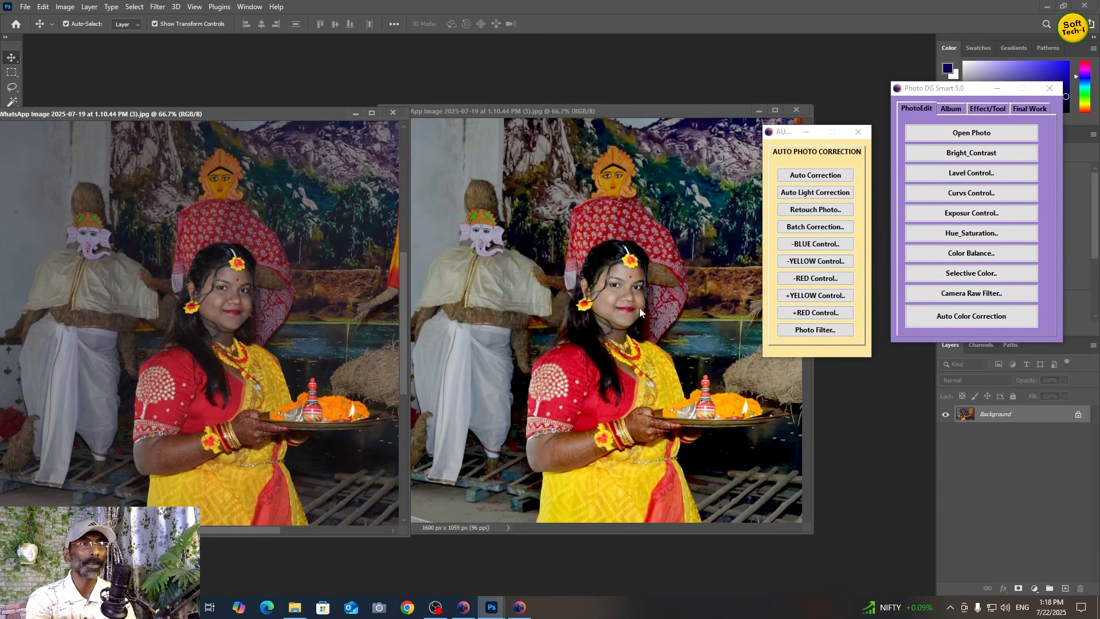
- Open photo number 115 from the Batch Correction folder, examine it in an enlarged floating window, and close it
{"action": "double_click", "coordinate": [500, 79]}
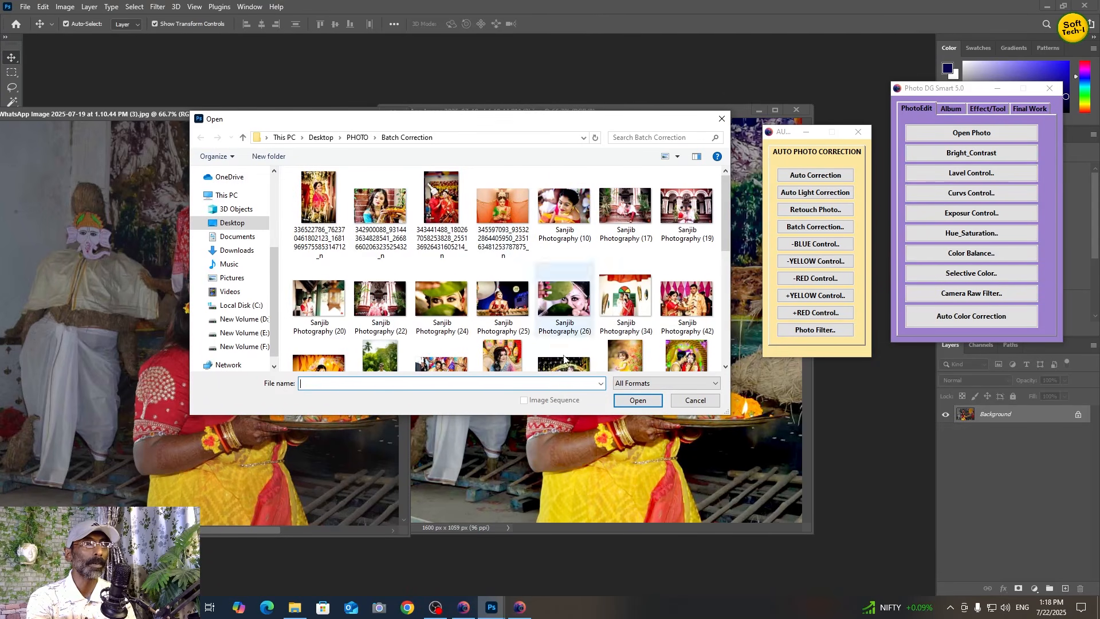
{"action": "scroll", "coordinate": [623, 234], "scroll_direction": "down", "scroll_amount": 8}
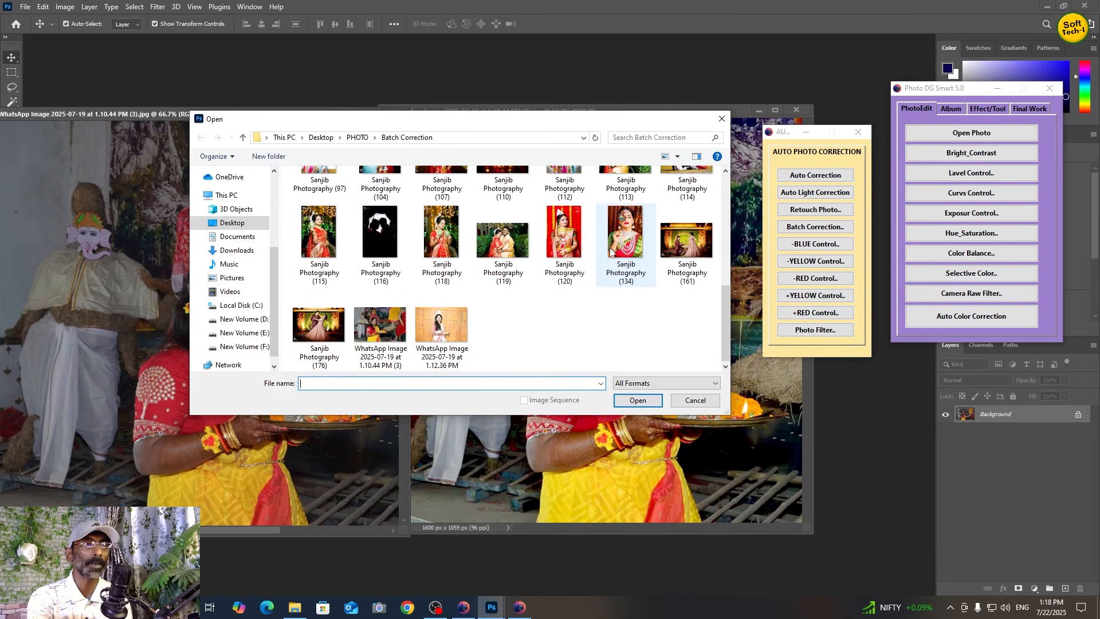
{"action": "left_click", "coordinate": [324, 242]}
{"action": "double_click", "coordinate": [324, 242]}
{"action": "left_click_drag", "start_coordinate": [201, 128], "coordinate": [435, 130]}
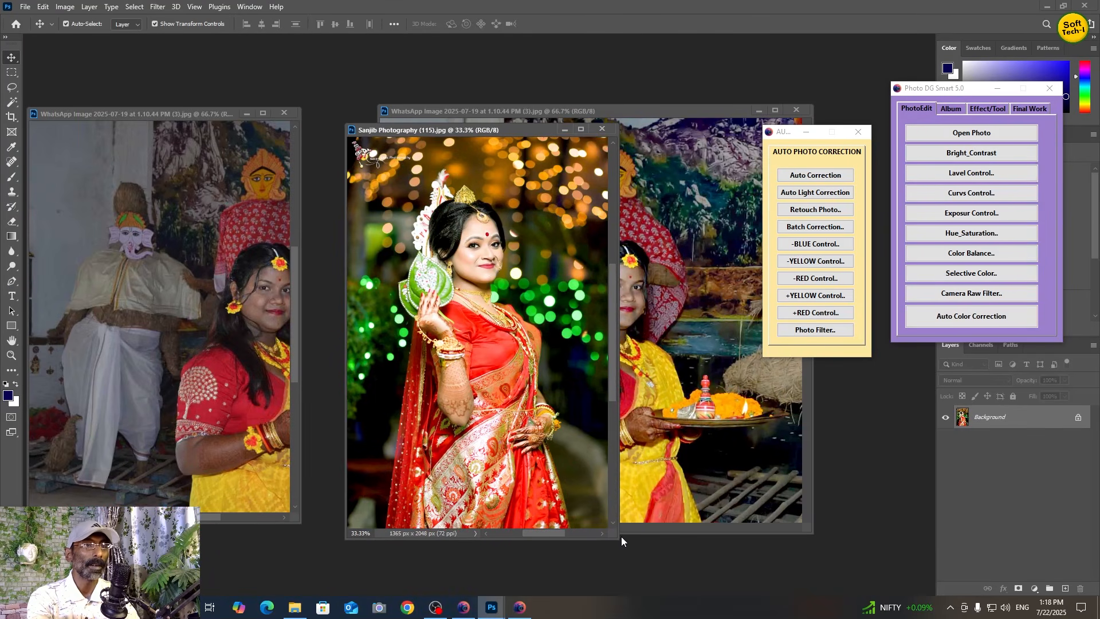
{"action": "left_click_drag", "start_coordinate": [613, 538], "coordinate": [678, 575]}
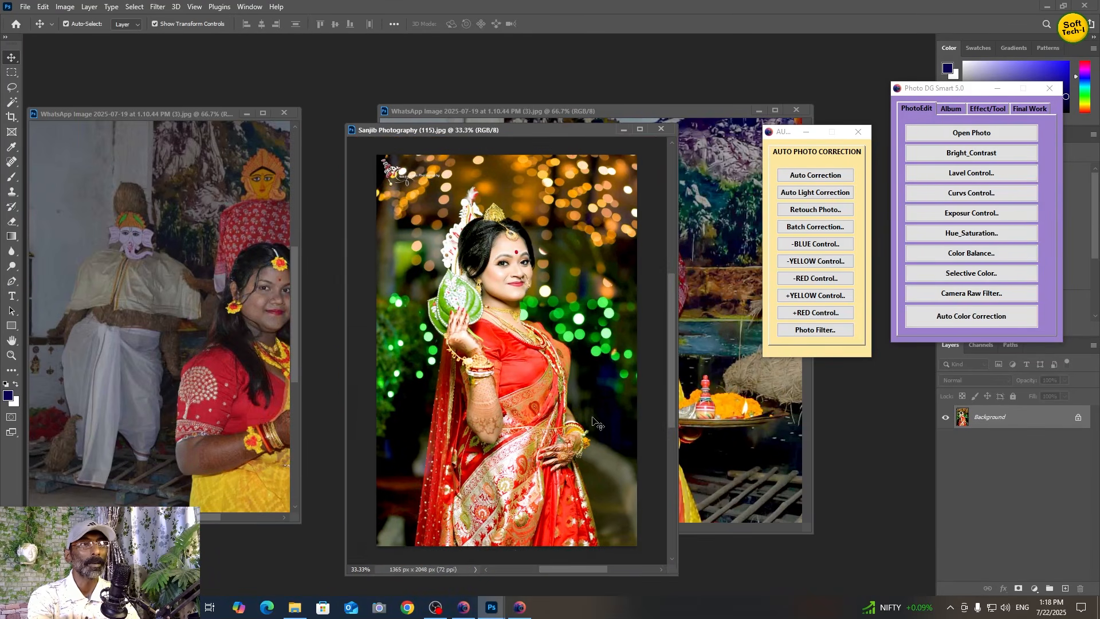
{"action": "left_click", "coordinate": [660, 130]}
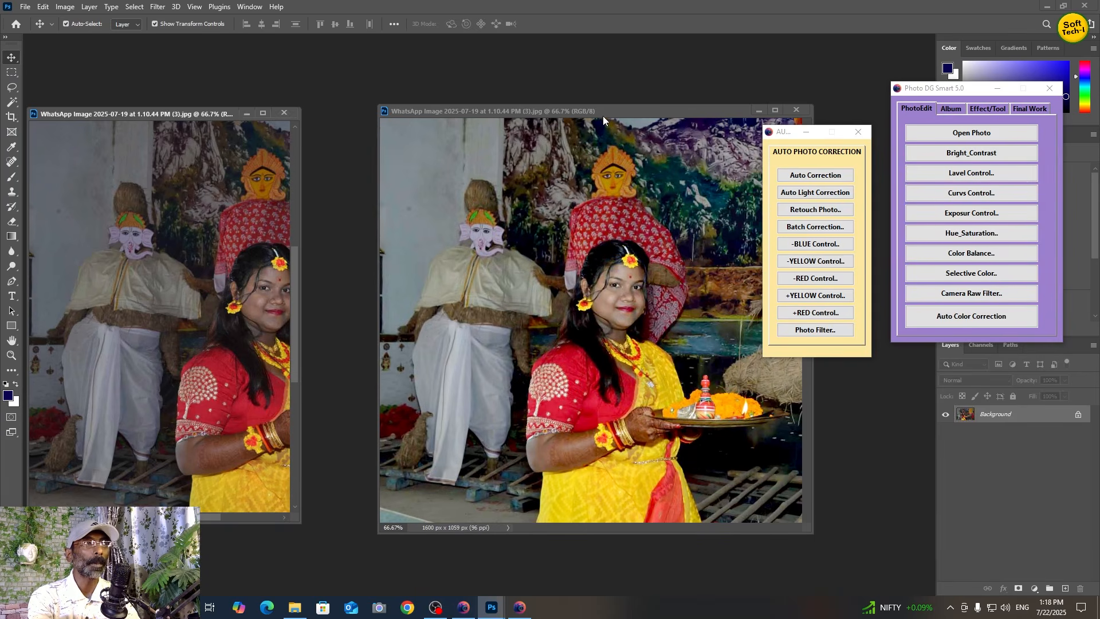
- Close the uncorrected original and reposition and enlarge the corrected photo's window
{"action": "left_click_drag", "start_coordinate": [603, 115], "coordinate": [548, 112]}
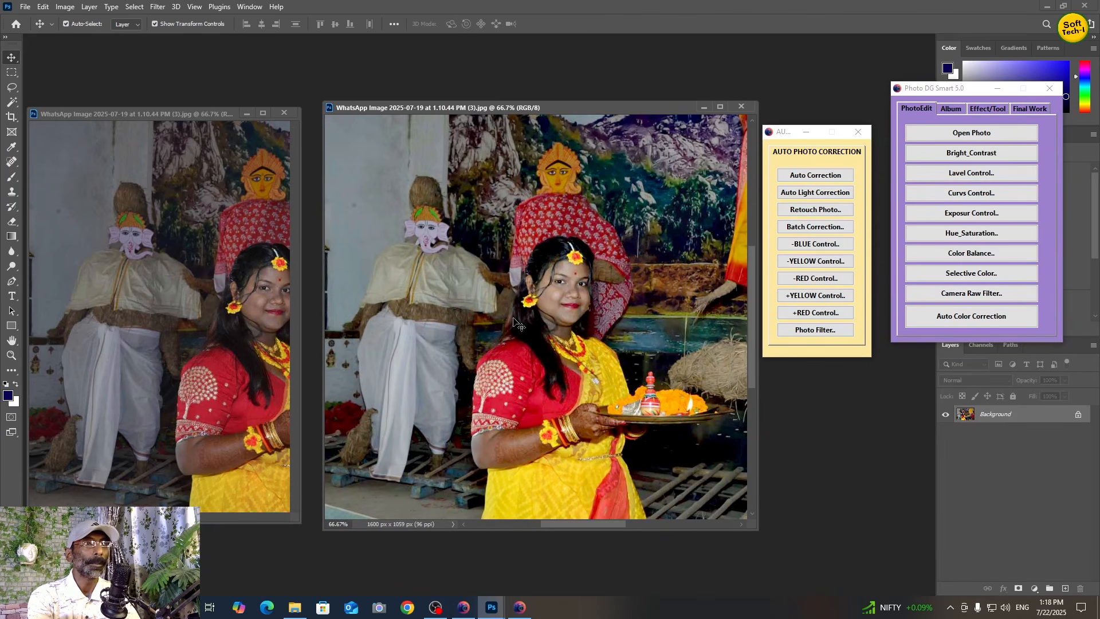
{"action": "left_click", "coordinate": [284, 113]}
{"action": "left_click_drag", "start_coordinate": [610, 101], "coordinate": [542, 72]}
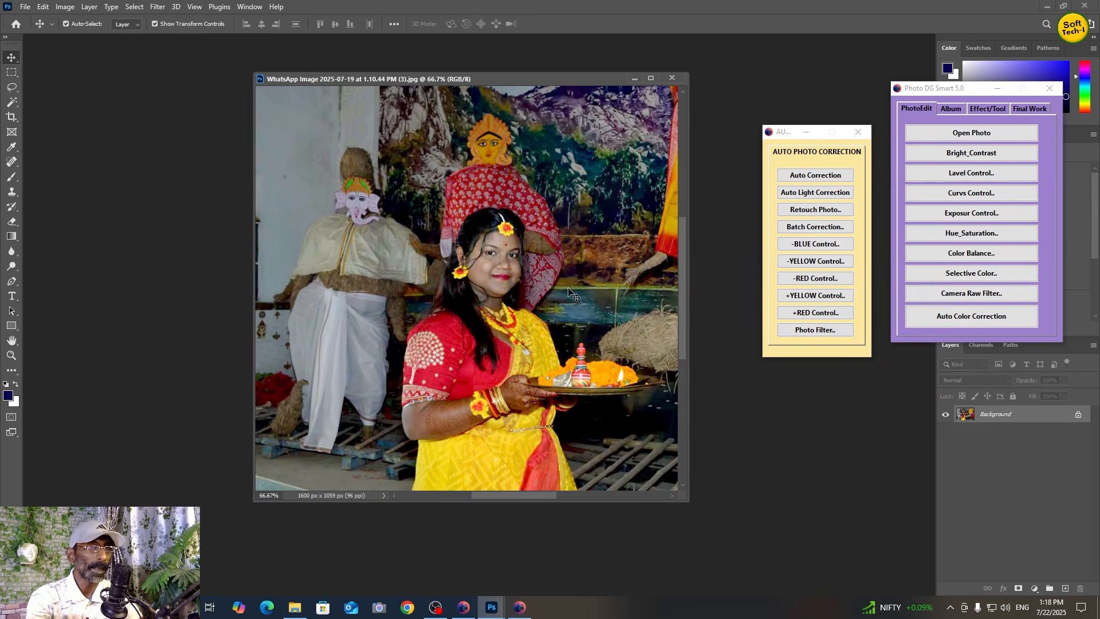
{"action": "left_click_drag", "start_coordinate": [686, 501], "coordinate": [712, 525]}
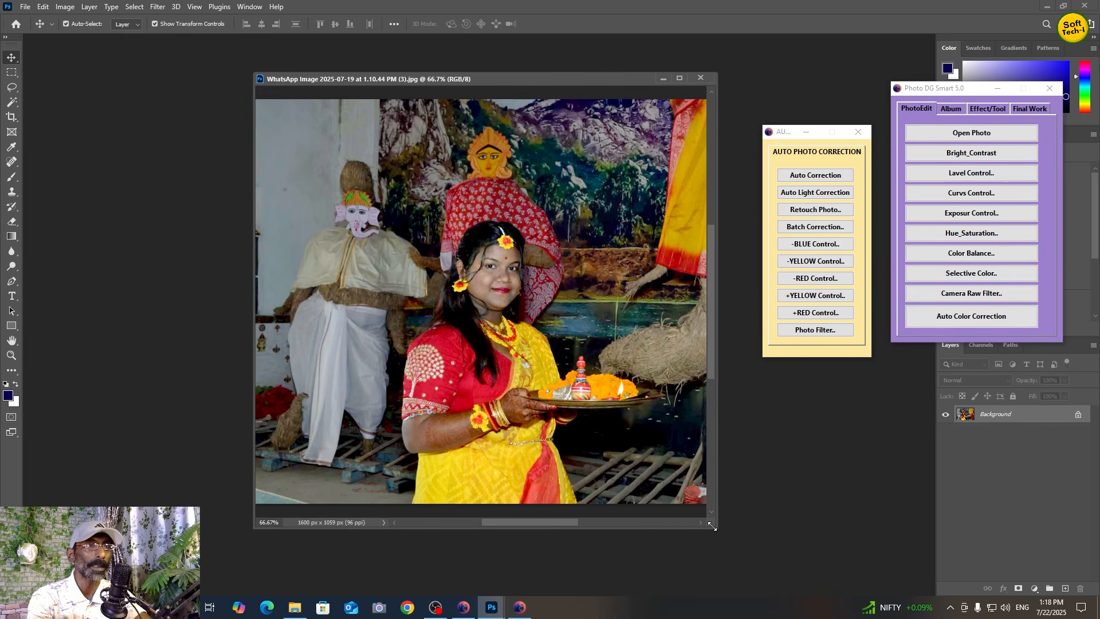
- Apply the -YELLOW, +YELLOW, +RED and -RED color controls one after another to the corrected photo
{"action": "left_click", "coordinate": [802, 263]}
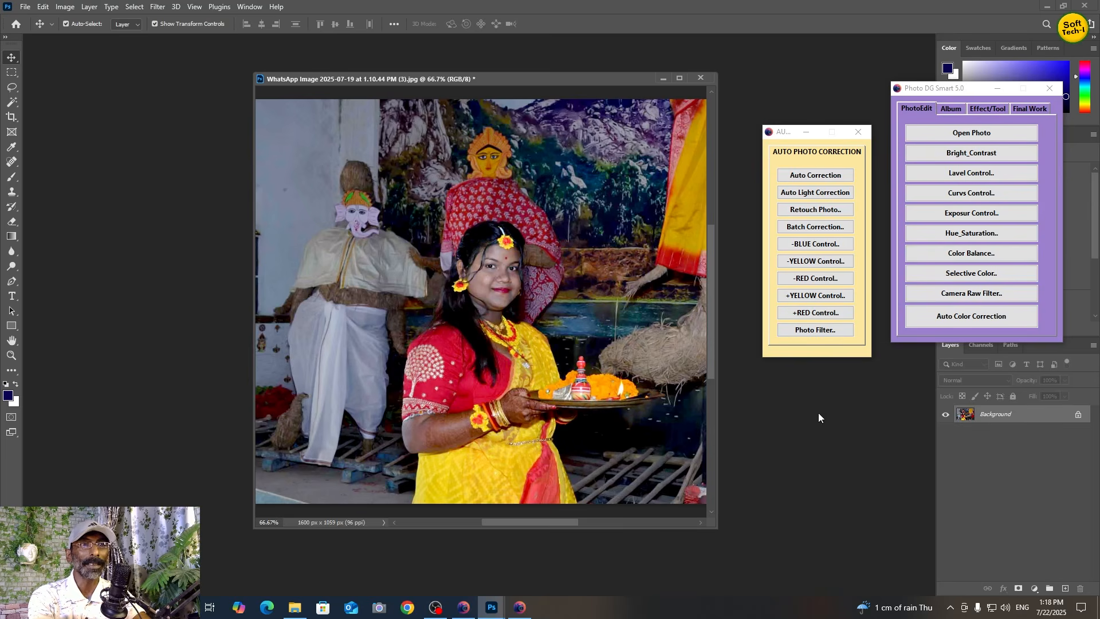
{"action": "left_click", "coordinate": [812, 297]}
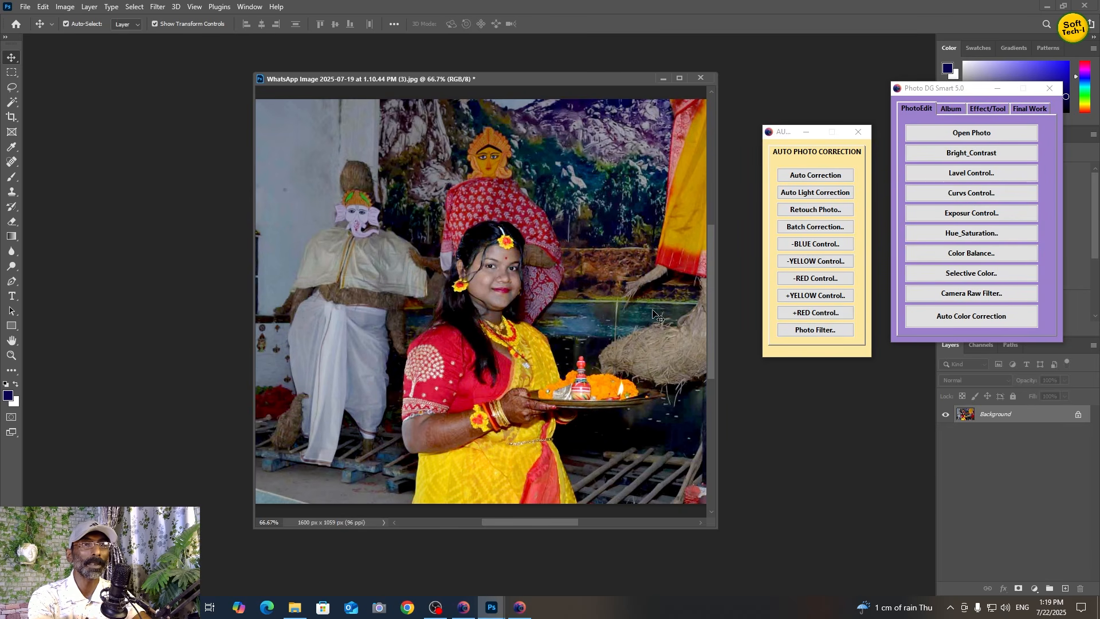
{"action": "left_click", "coordinate": [818, 314]}
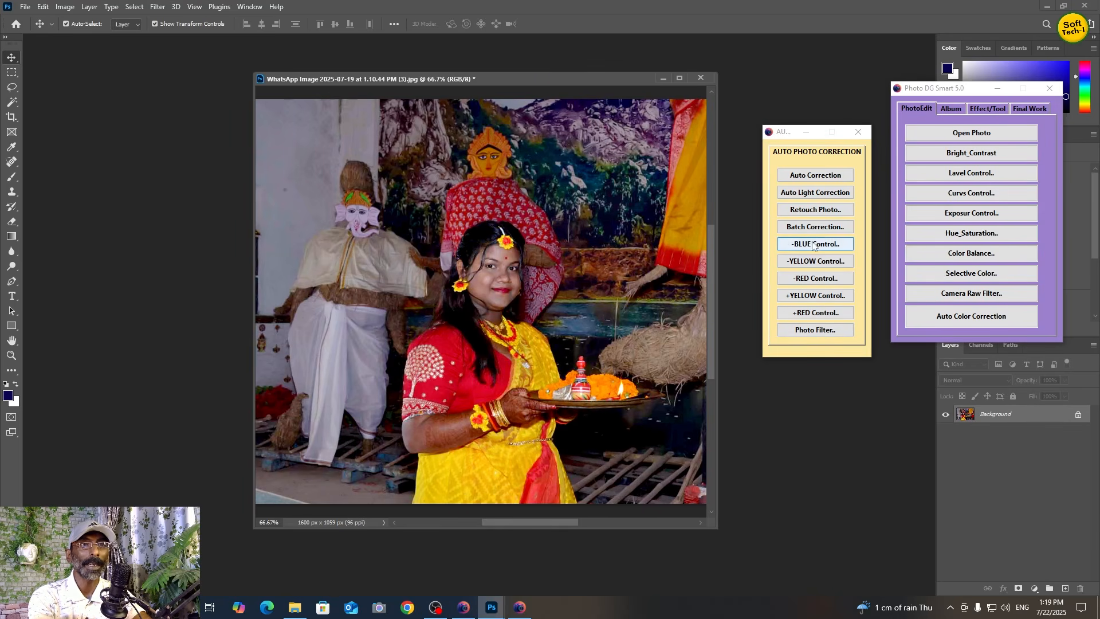
{"action": "left_click", "coordinate": [815, 278]}
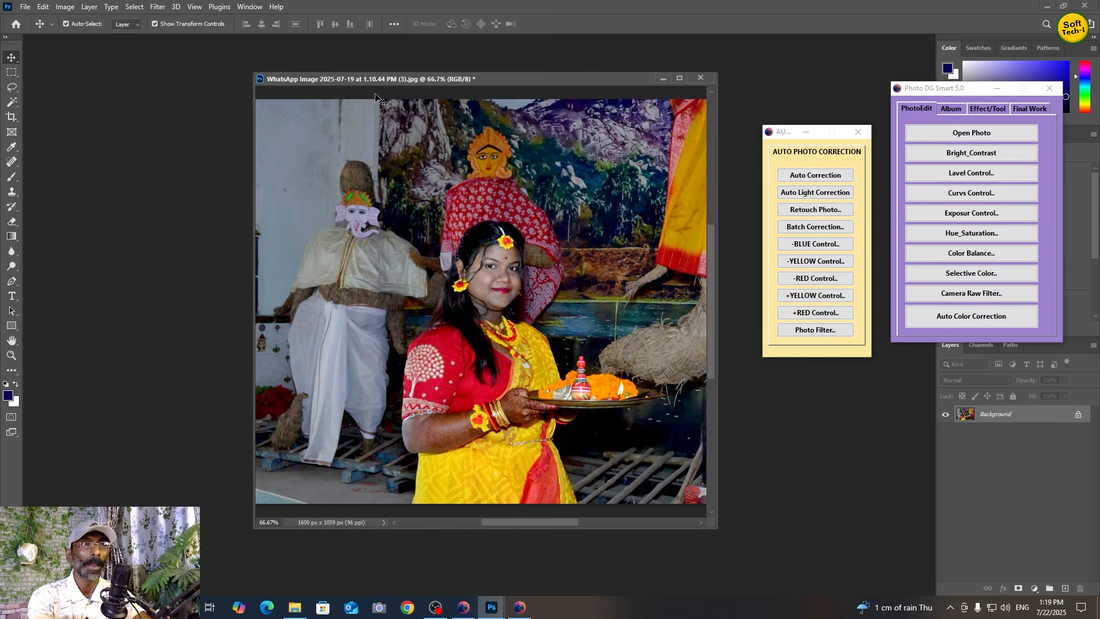
- Enlarge the photo's window and apply a blue Photo Filter with 25% density
{"action": "left_click_drag", "start_coordinate": [716, 525], "coordinate": [741, 546]}
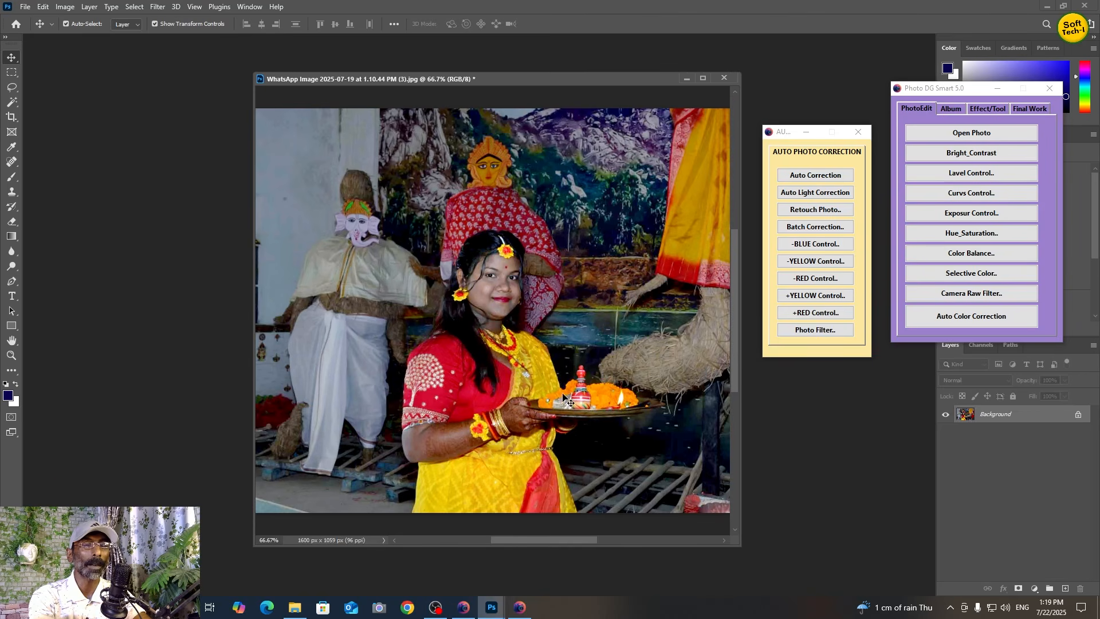
{"action": "left_click", "coordinate": [793, 332]}
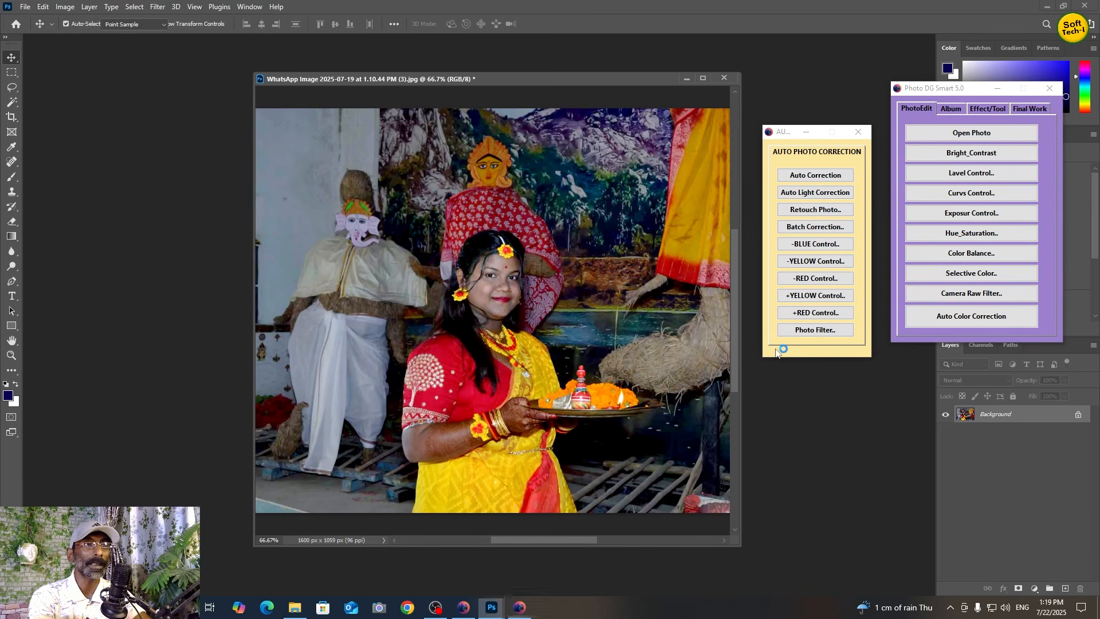
{"action": "left_click_drag", "start_coordinate": [531, 143], "coordinate": [775, 405]}
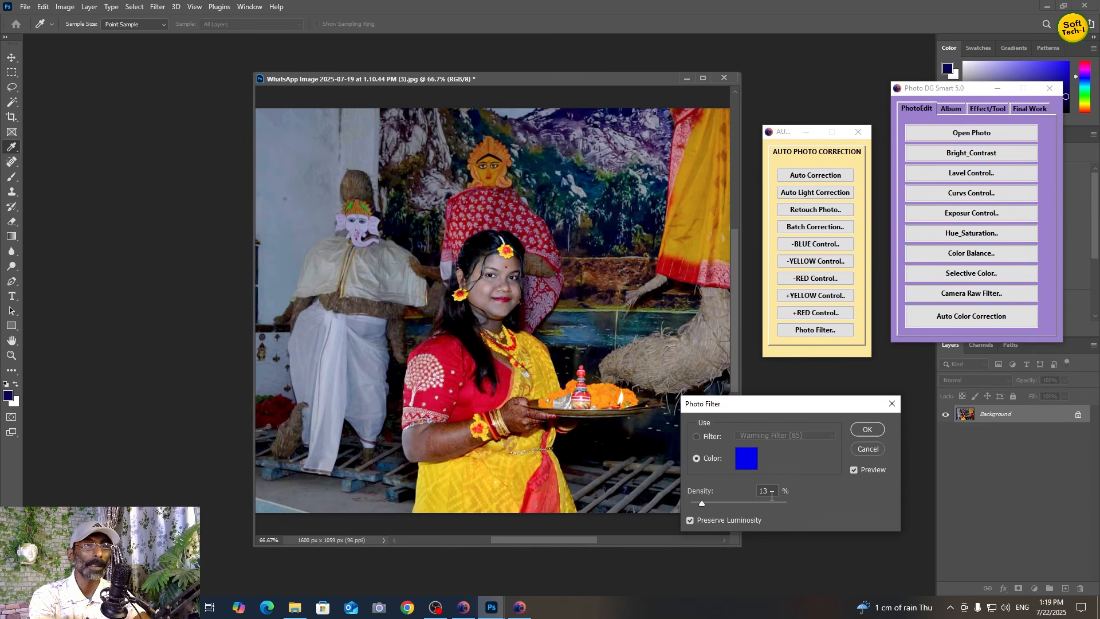
{"action": "mouse_move", "coordinate": [702, 504]}
{"action": "left_mouse_down"}
{"action": "mouse_move", "coordinate": [722, 504]}
{"action": "mouse_move", "coordinate": [702, 515]}
{"action": "mouse_move", "coordinate": [715, 519]}
{"action": "left_mouse_up"}
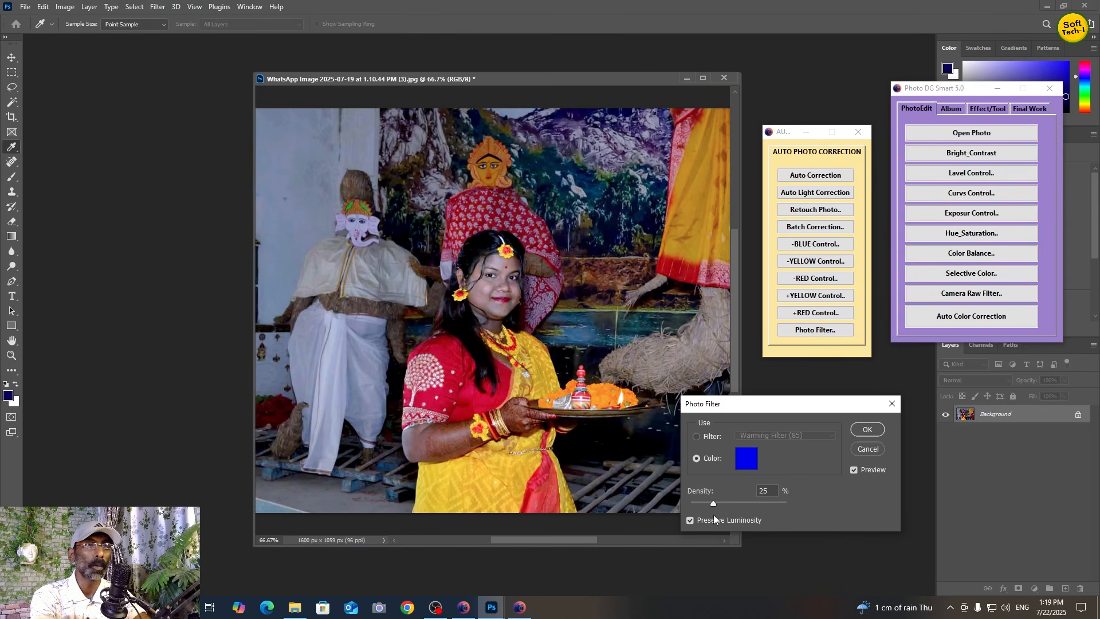
{"action": "left_click", "coordinate": [867, 429]}
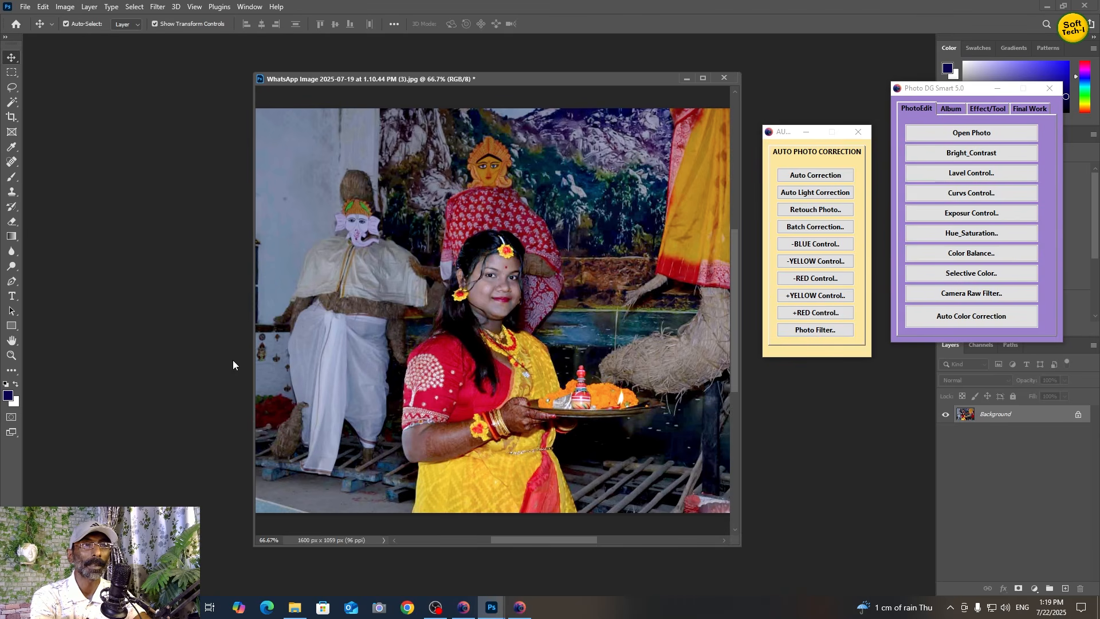
- Close the photo without saving and switch from the Auto Photo Correction tools to the Album tools
{"action": "left_click", "coordinate": [725, 79]}
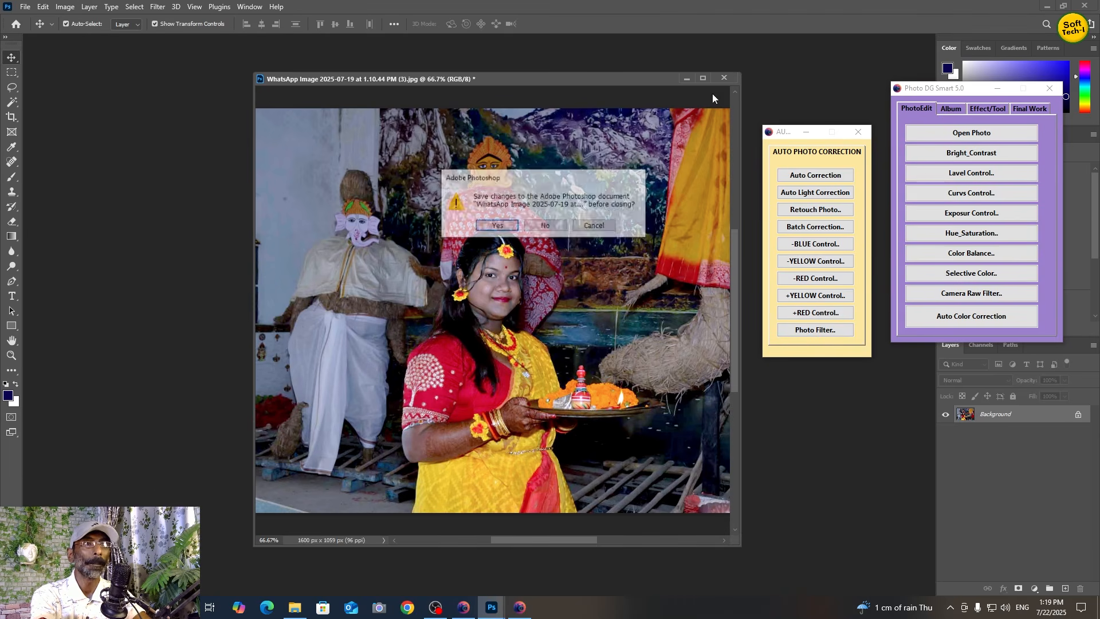
{"action": "left_click", "coordinate": [546, 226]}
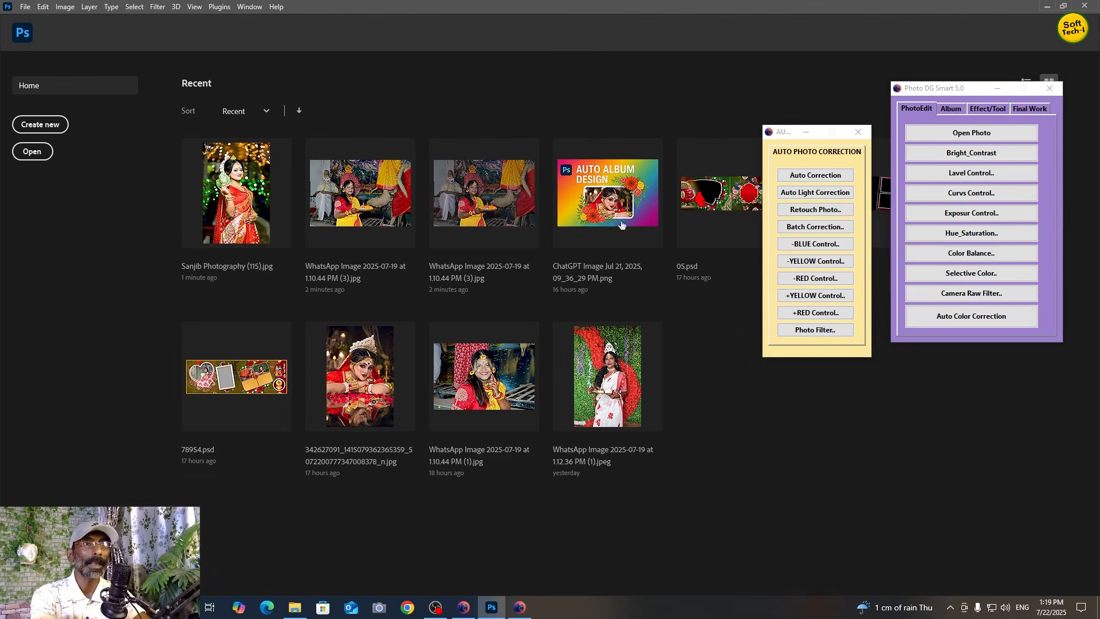
{"action": "left_click", "coordinate": [857, 131]}
{"action": "left_click", "coordinate": [951, 110]}
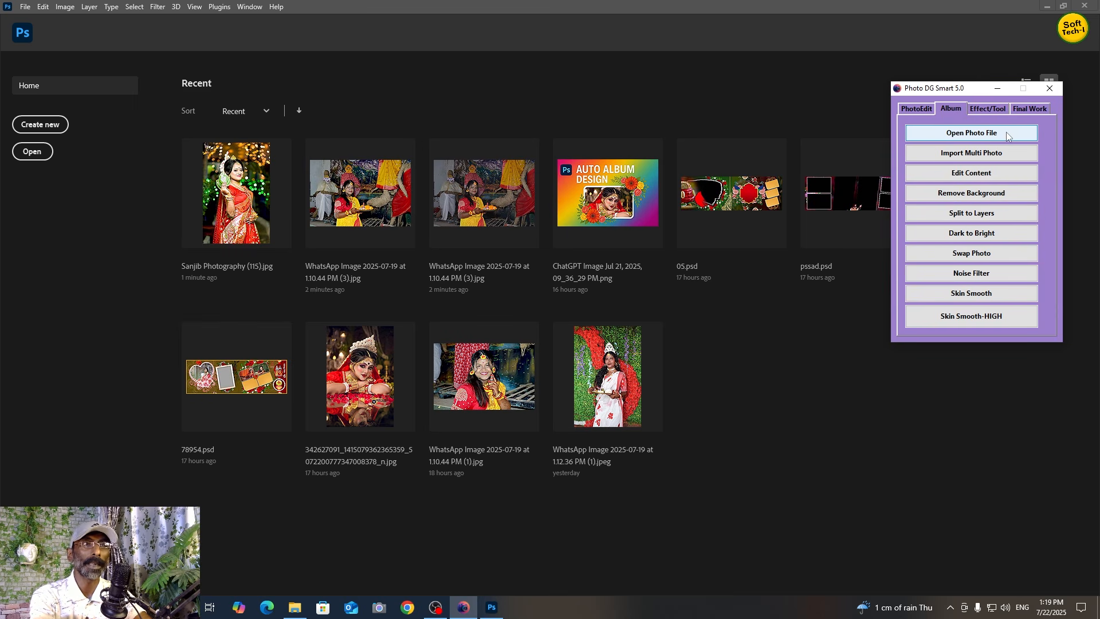
- Open the album template 78954.psd from the New folder on the Desktop
{"action": "left_click", "coordinate": [983, 135]}
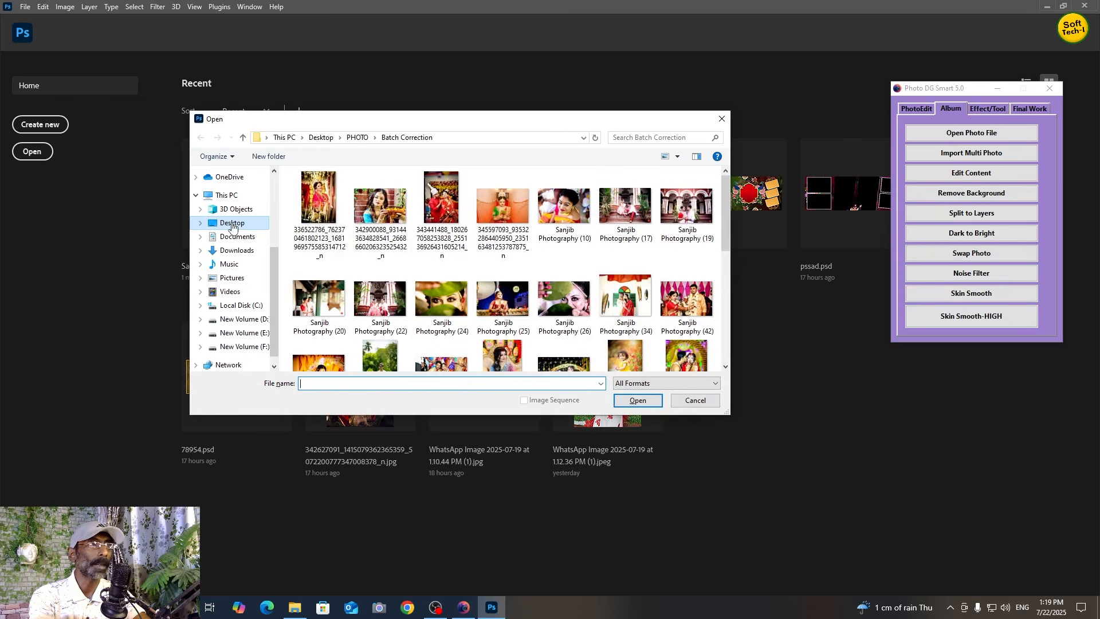
{"action": "left_click", "coordinate": [232, 223]}
{"action": "double_click", "coordinate": [381, 198]}
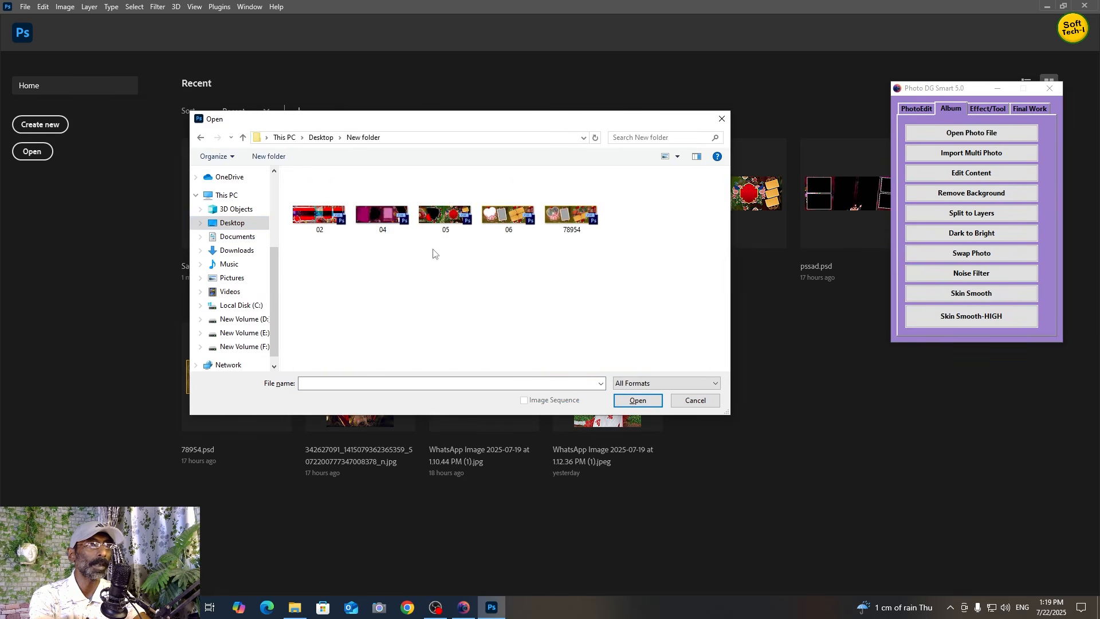
{"action": "double_click", "coordinate": [569, 218]}
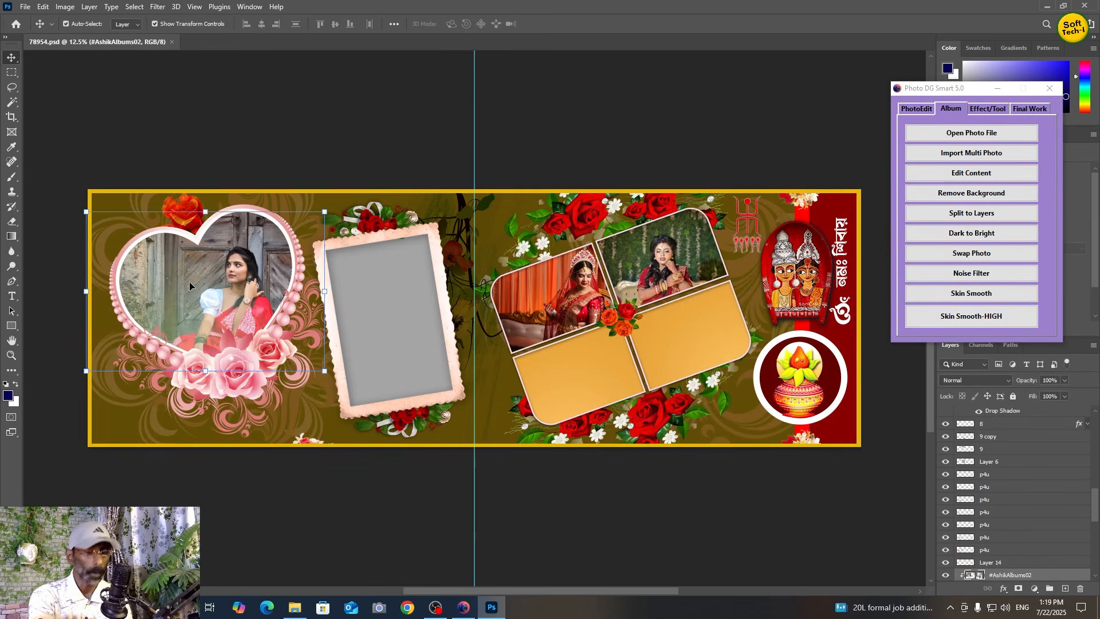
- Delete the sample photos from the heart frame and the two upper frames of the tilted grid, then clear the selection
{"action": "key", "text": "Delete"}
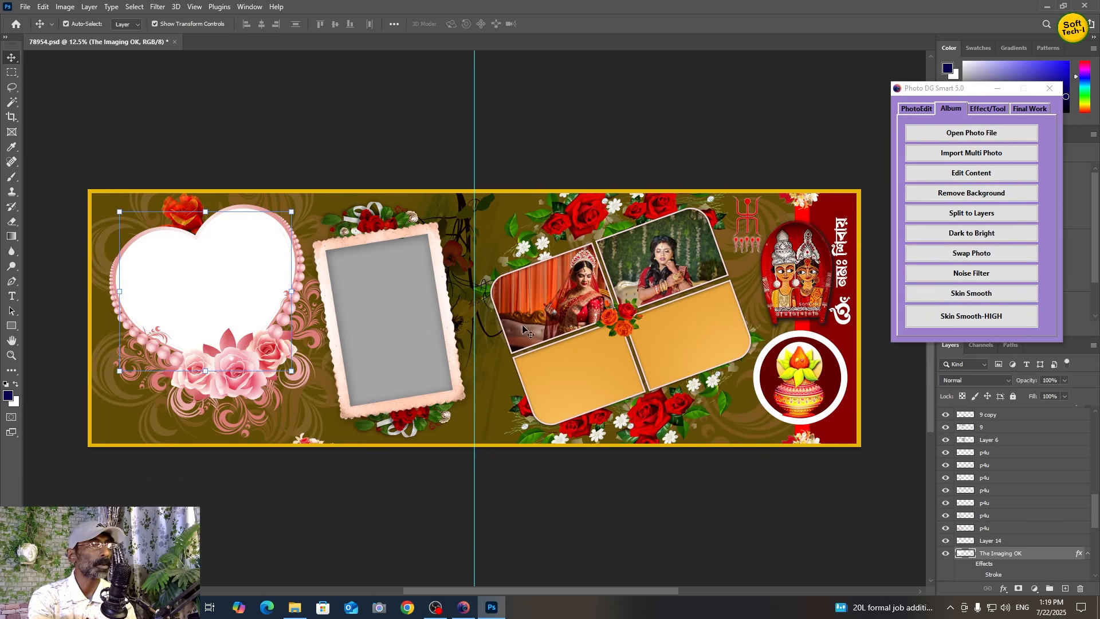
{"action": "left_click", "coordinate": [557, 298]}
{"action": "key", "text": "Delete"}
{"action": "left_click", "coordinate": [681, 265]}
{"action": "key", "text": "Delete"}
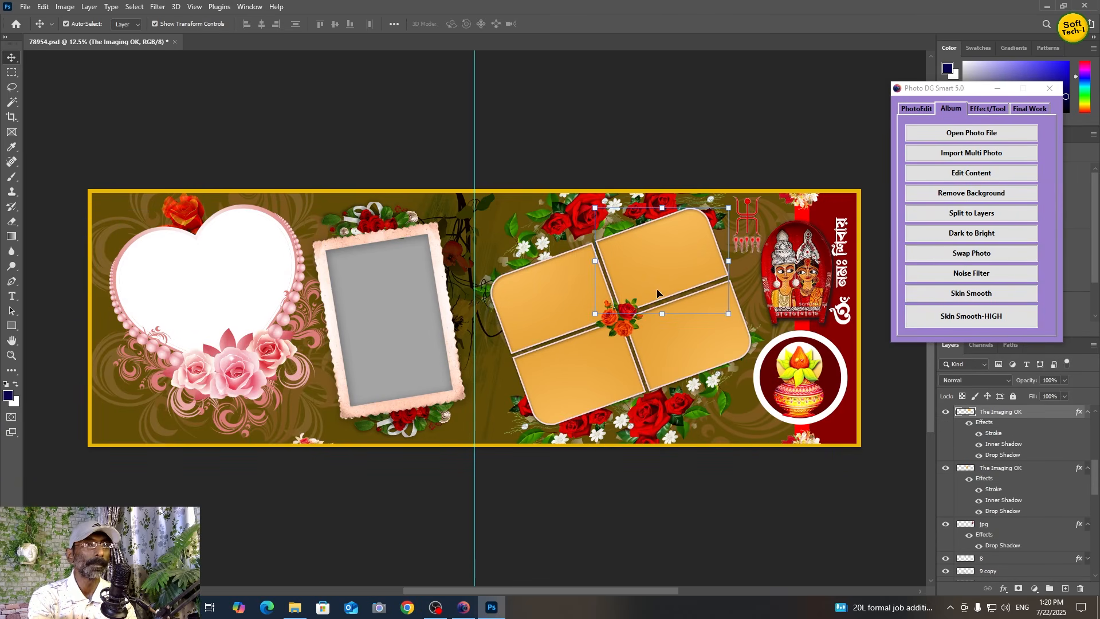
{"action": "left_click", "coordinate": [594, 111]}
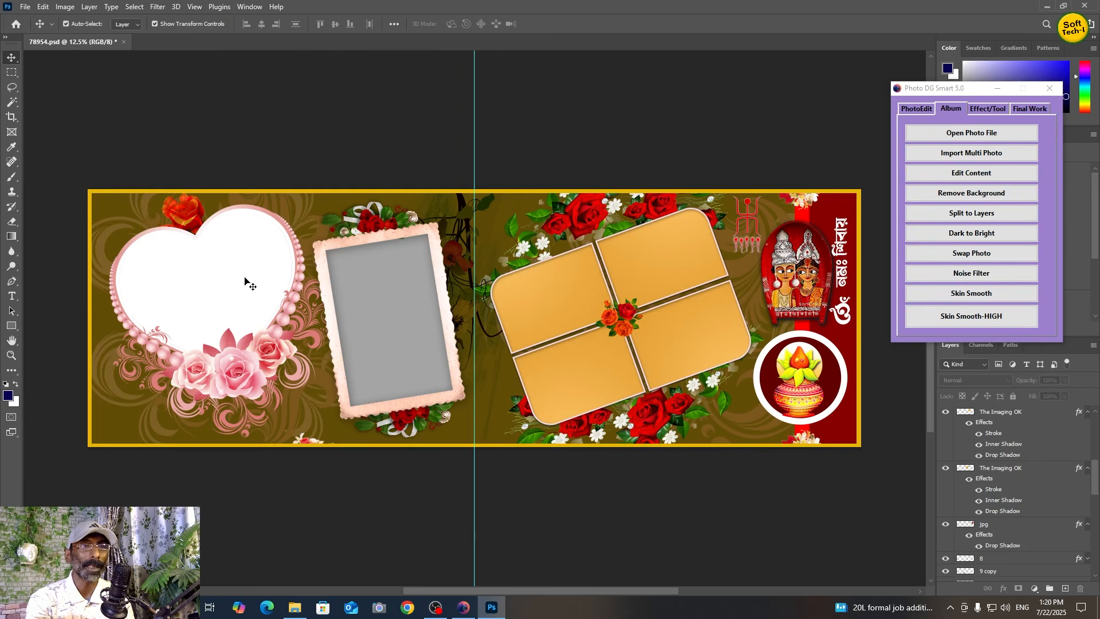
- Select the heart frame and the four frames of the tilted grid together
{"action": "left_click", "coordinate": [219, 266]}
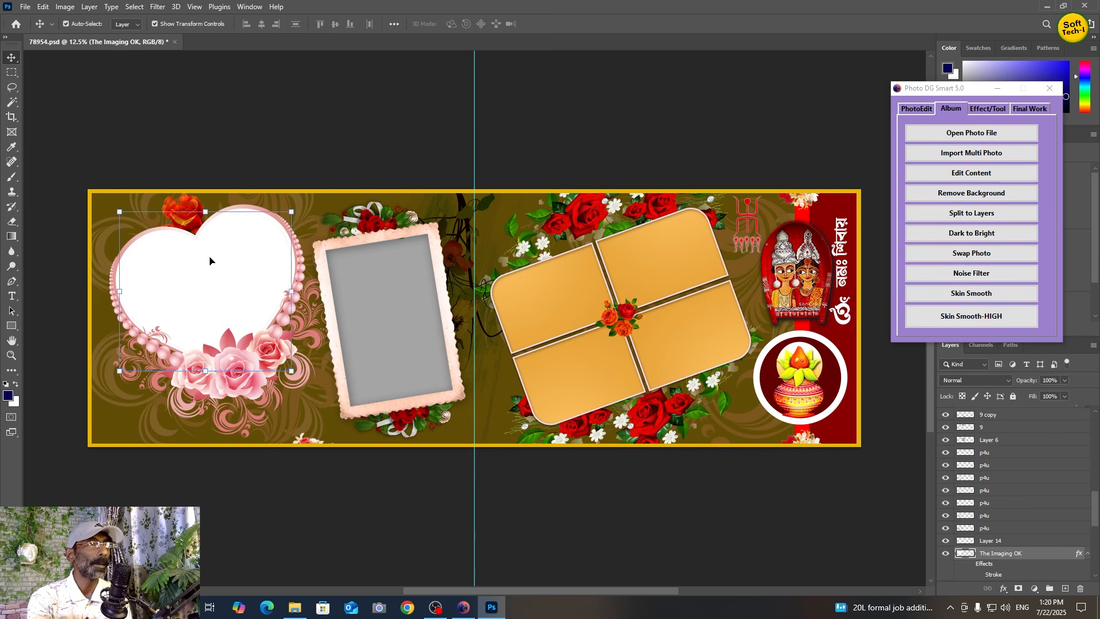
{"action": "left_click", "coordinate": [549, 303], "text": "shift"}
{"action": "left_click", "coordinate": [668, 265], "text": "shift"}
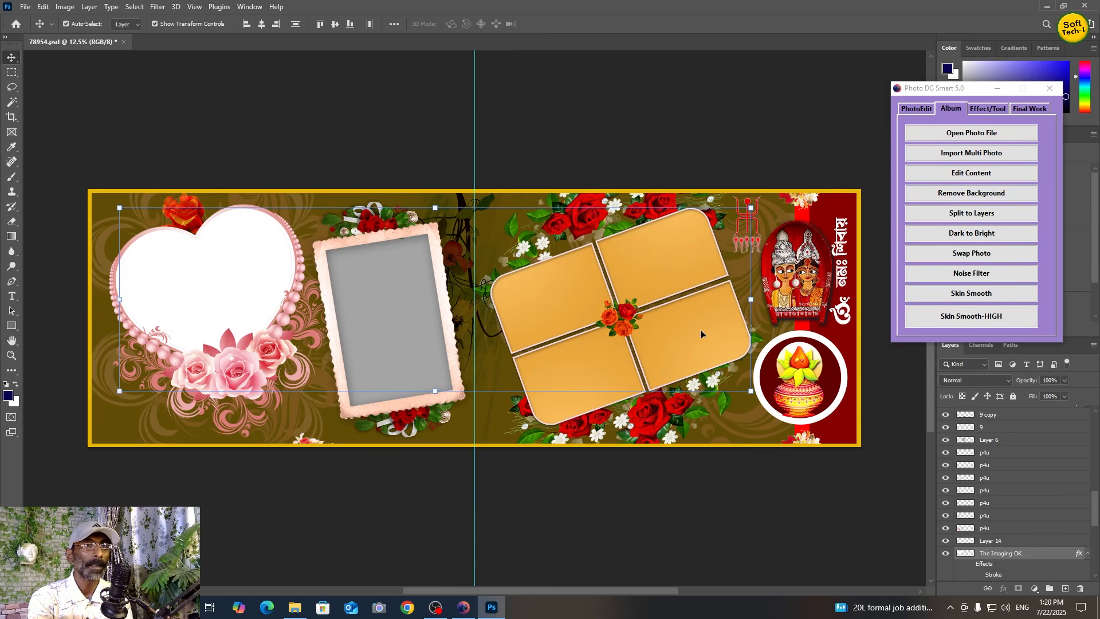
{"action": "left_click", "coordinate": [571, 410], "text": "shift"}
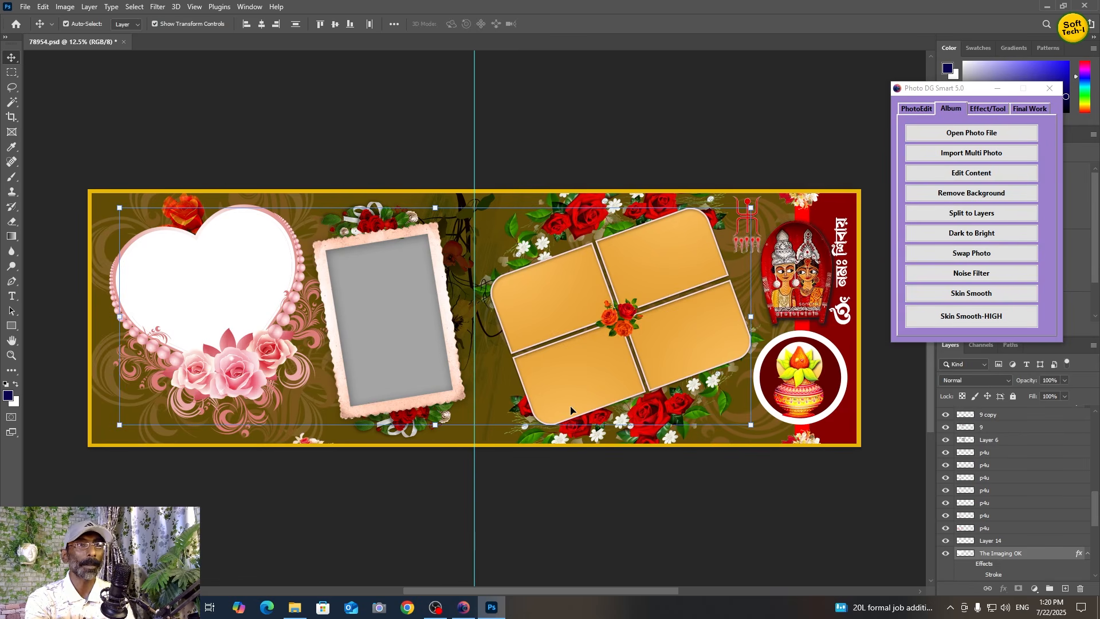
- Use Import Multi Photo to fill the selected frames with Batch Correction photos 342900088, 345597093 and those numbered 10, 17 and 19
{"action": "left_click", "coordinate": [983, 161]}
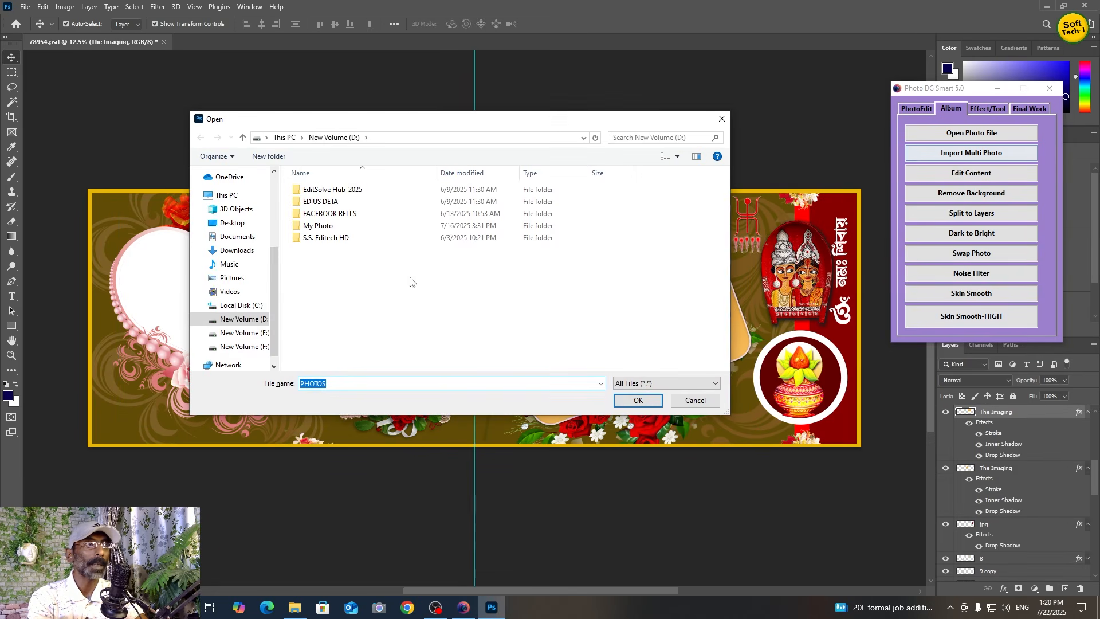
{"action": "left_click", "coordinate": [240, 319]}
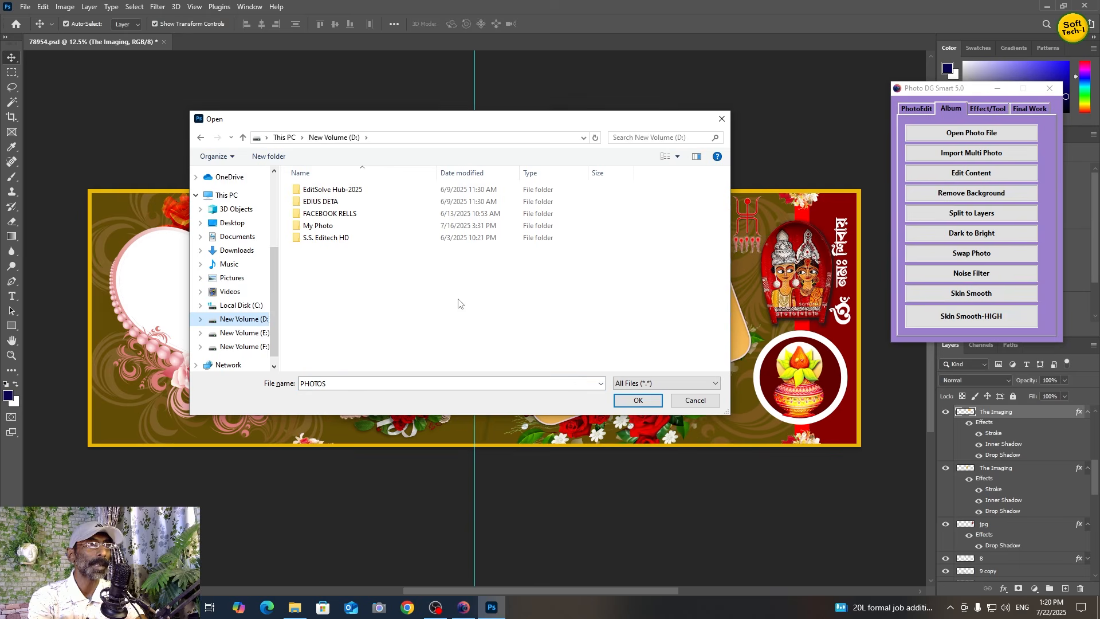
{"action": "left_click", "coordinate": [232, 222]}
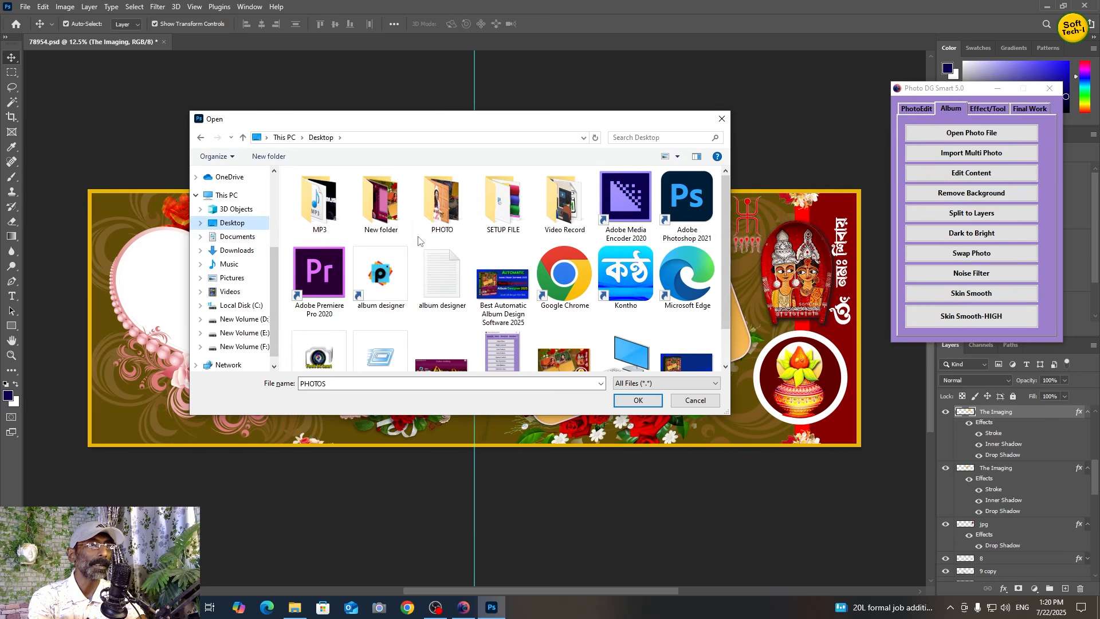
{"action": "double_click", "coordinate": [441, 203]}
{"action": "double_click", "coordinate": [319, 206]}
{"action": "left_click_drag", "start_coordinate": [411, 124], "coordinate": [457, 123]}
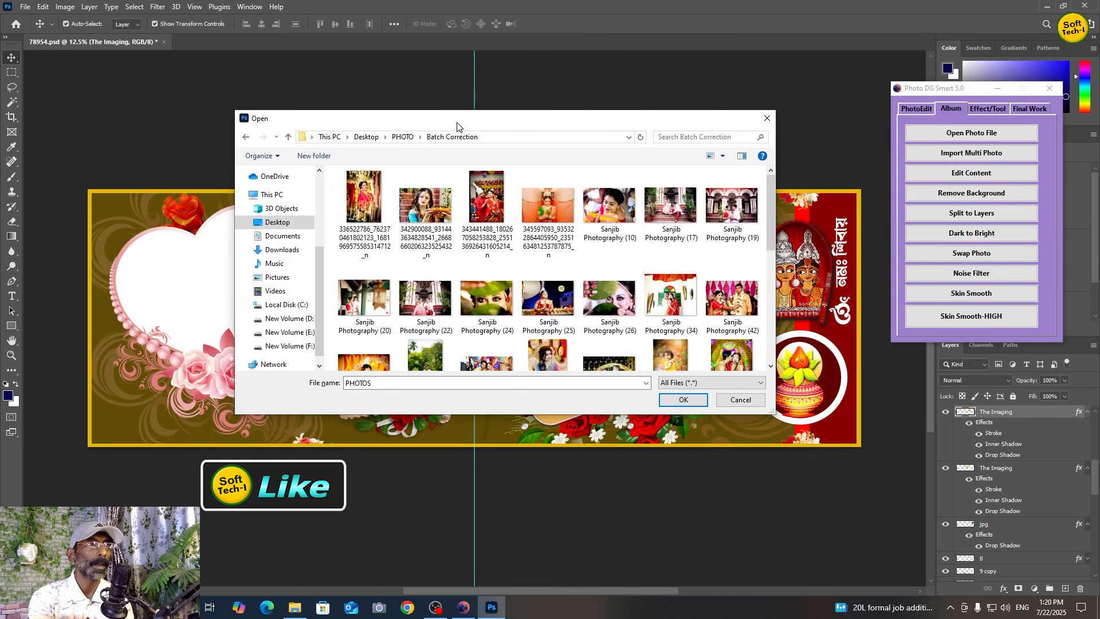
{"action": "left_click", "coordinate": [428, 216]}
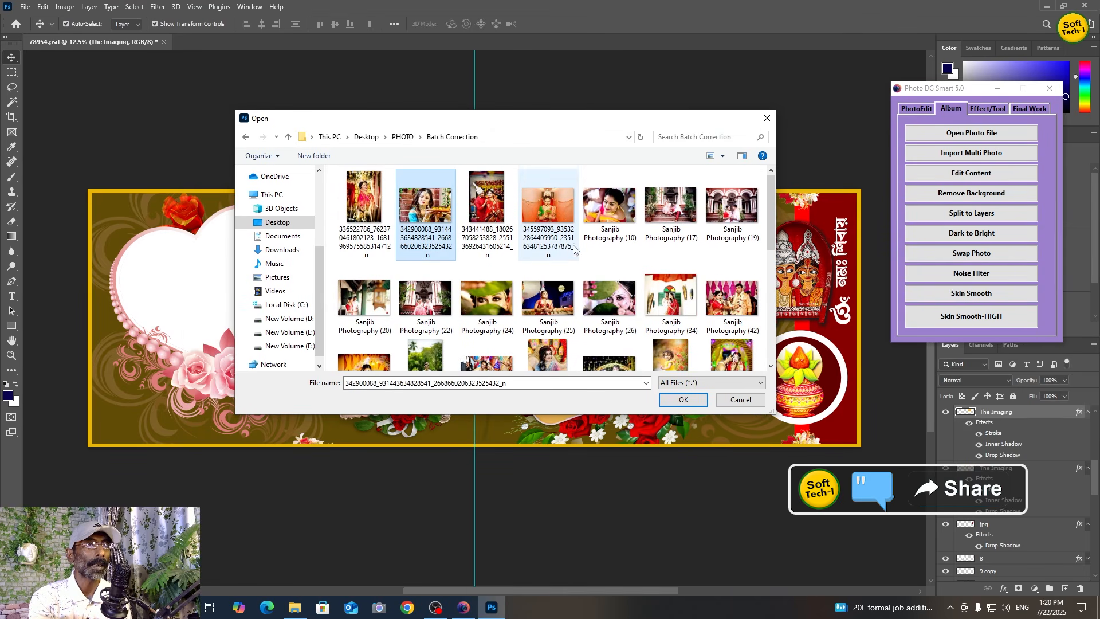
{"action": "left_click", "coordinate": [547, 214], "text": "ctrl"}
{"action": "left_click", "coordinate": [682, 215], "text": "ctrl+shift"}
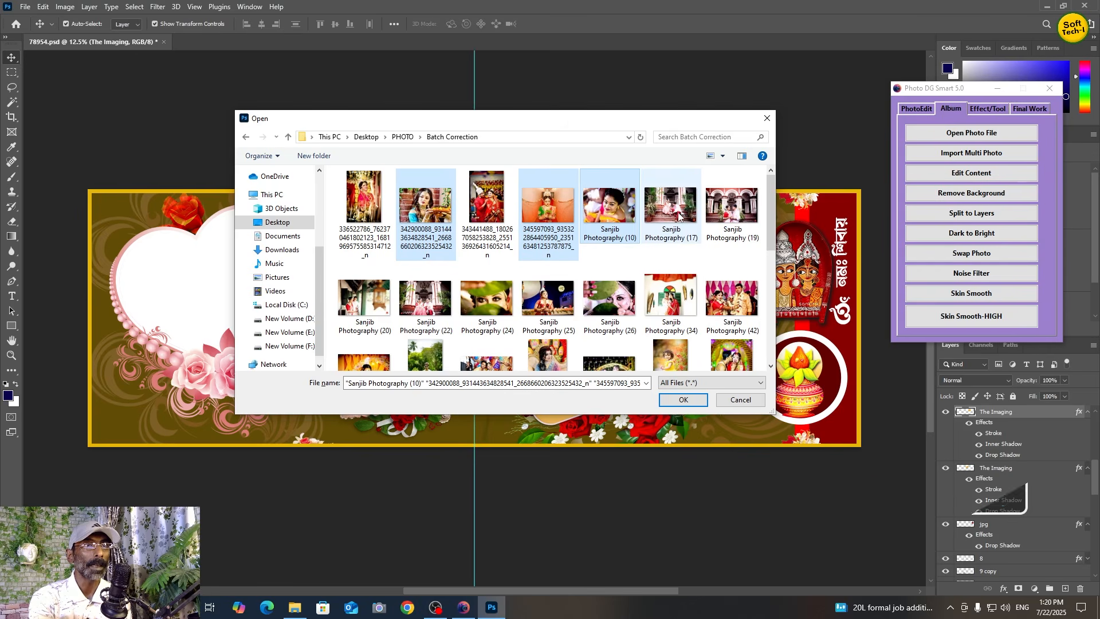
{"action": "left_click", "coordinate": [677, 398]}
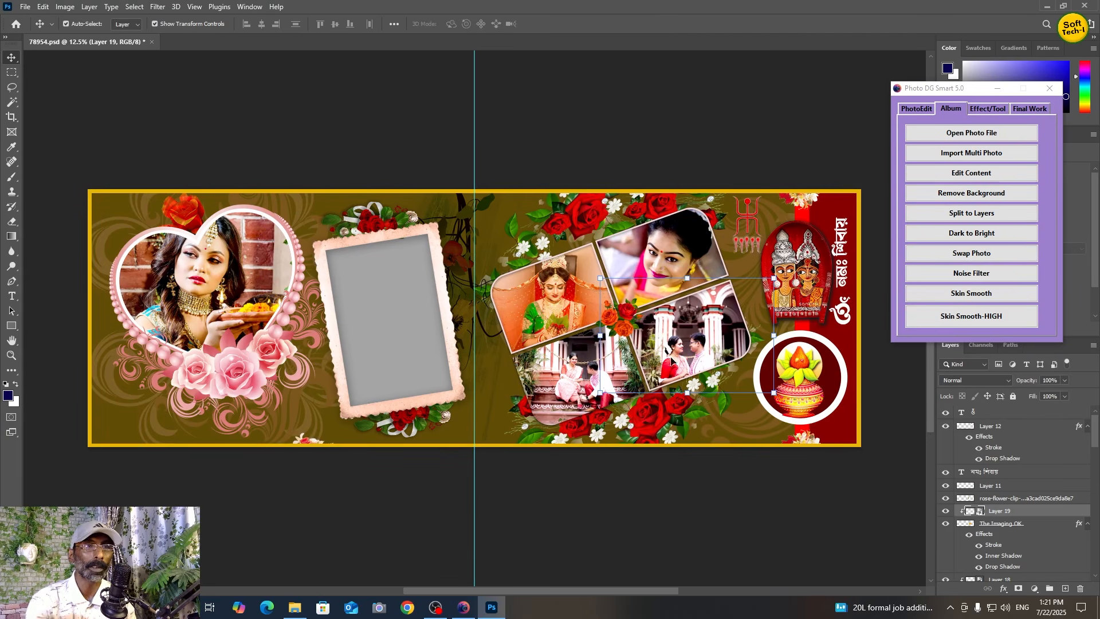
{"action": "left_click", "coordinate": [648, 130]}
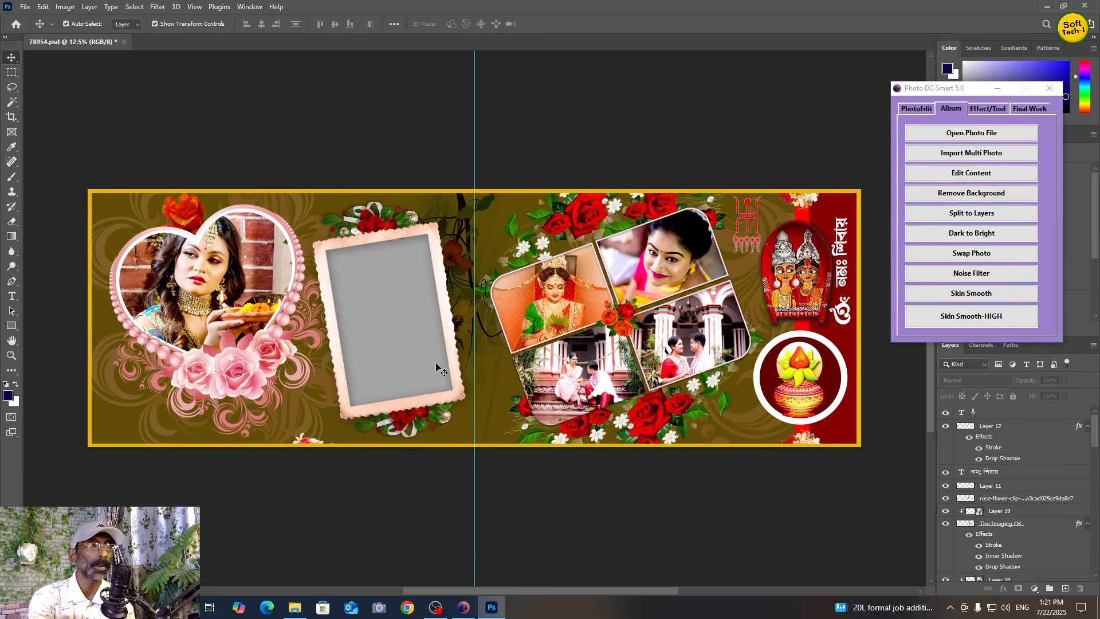
- Import the 336522786 photo from the Batch Correction folder into the grey rectangular frame and rotate it to -8.4°
{"action": "left_click", "coordinate": [388, 310]}
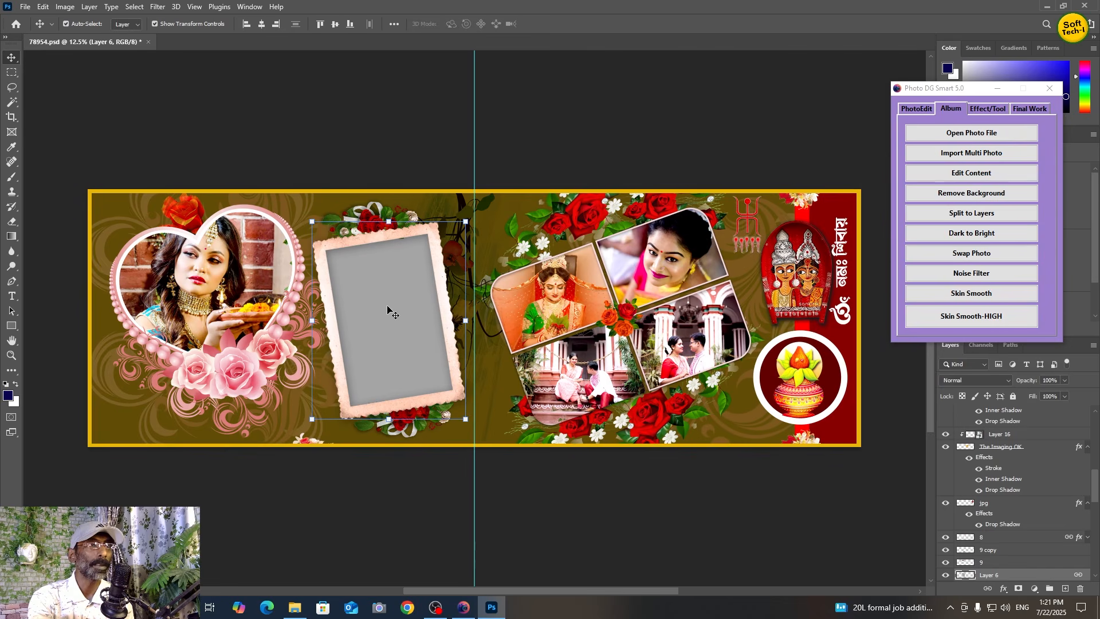
{"action": "left_click", "coordinate": [975, 156]}
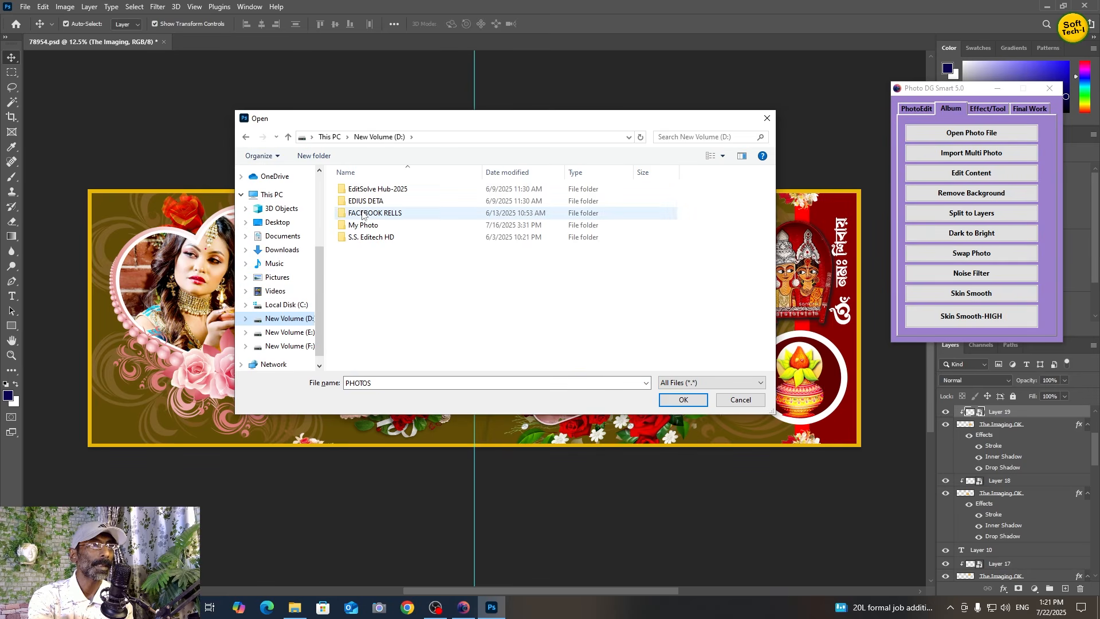
{"action": "left_click", "coordinate": [277, 222]}
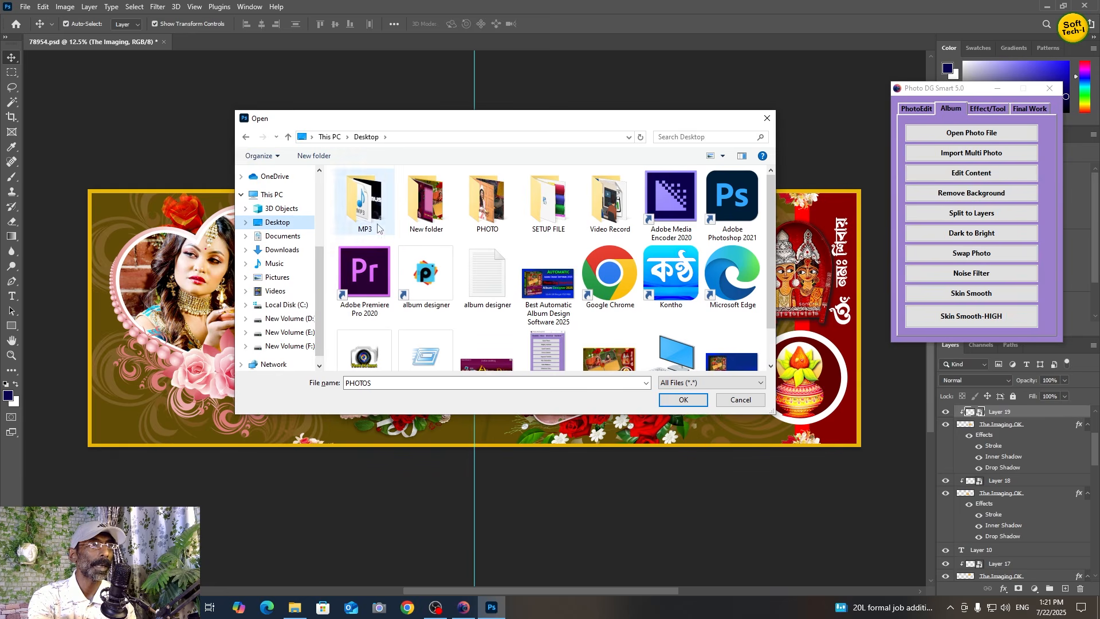
{"action": "double_click", "coordinate": [498, 214]}
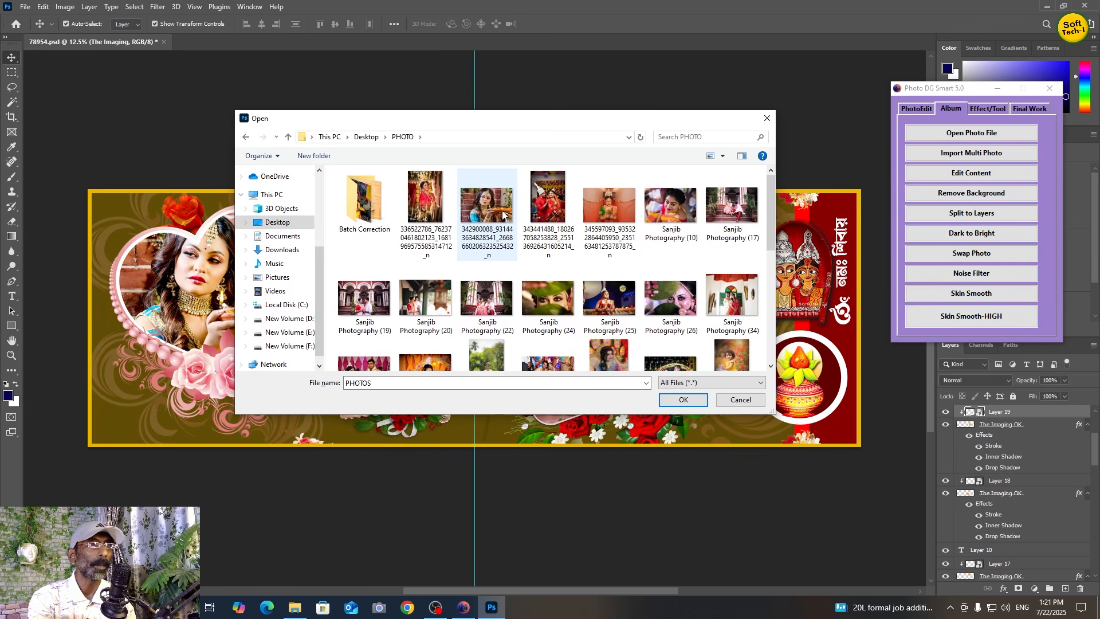
{"action": "scroll", "coordinate": [573, 252], "scroll_direction": "down", "scroll_amount": 10}
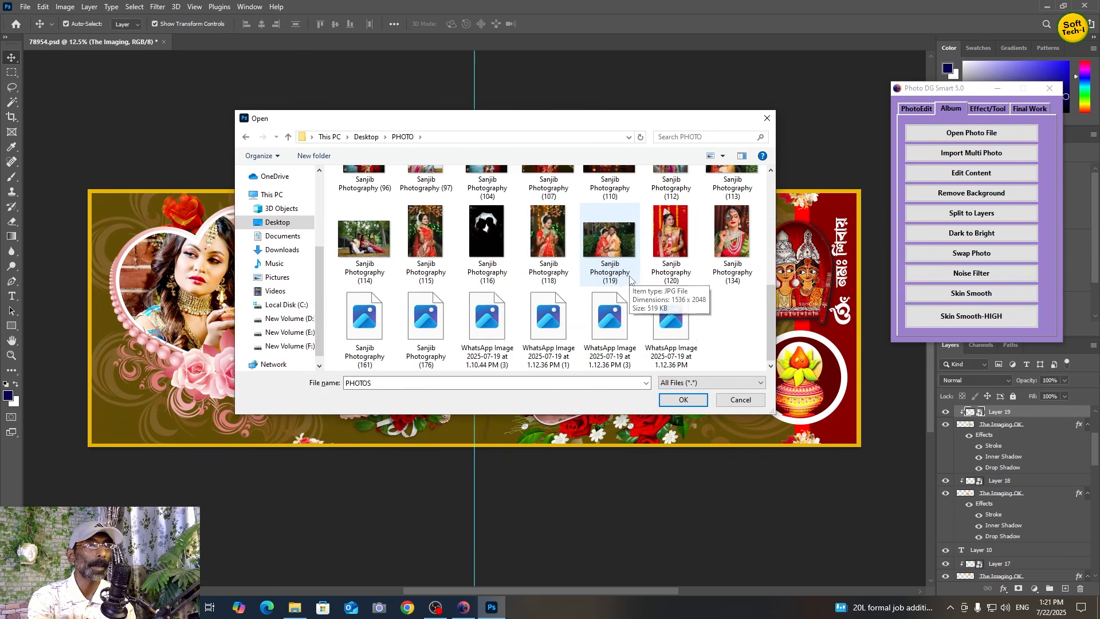
{"action": "scroll", "coordinate": [632, 282], "scroll_direction": "up", "scroll_amount": 10}
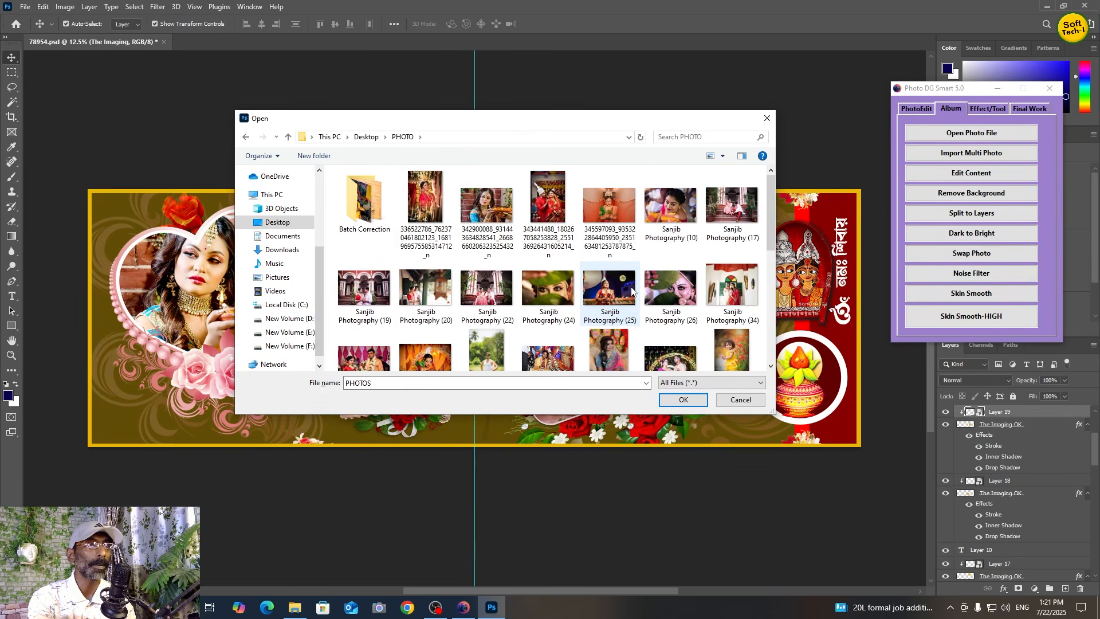
{"action": "double_click", "coordinate": [363, 223]}
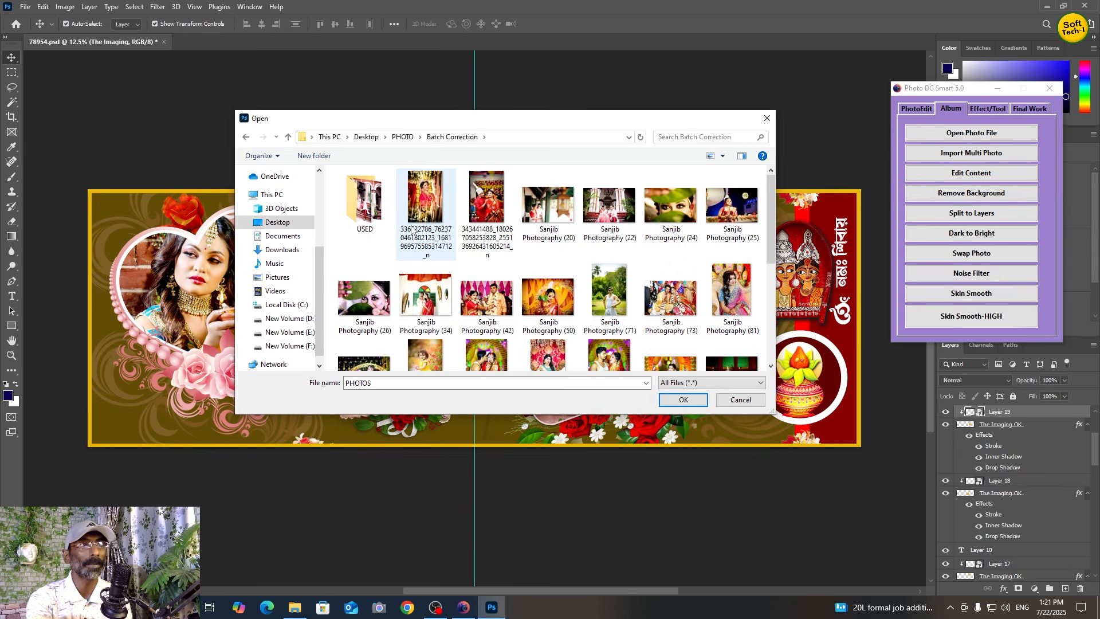
{"action": "double_click", "coordinate": [427, 232]}
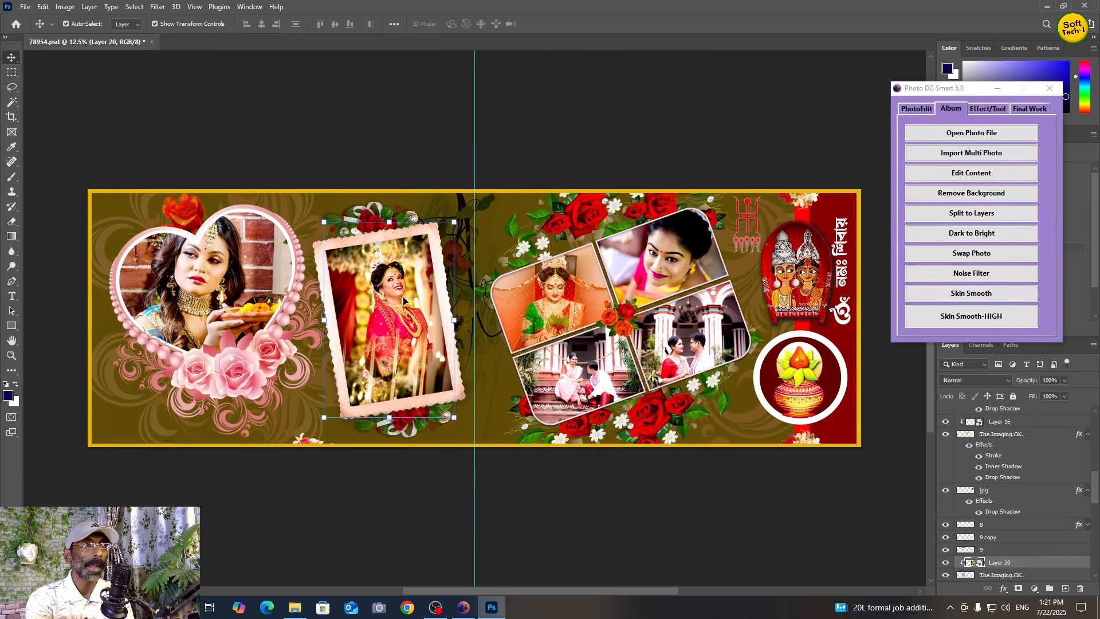
{"action": "left_click_drag", "start_coordinate": [464, 216], "coordinate": [449, 205]}
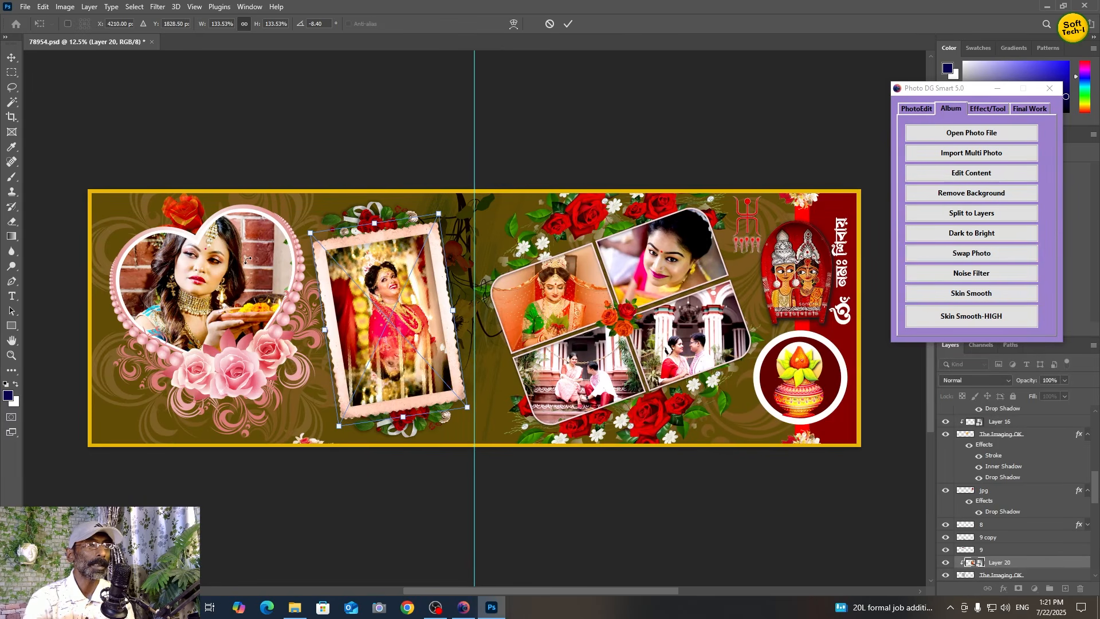
{"action": "key", "text": "Return"}
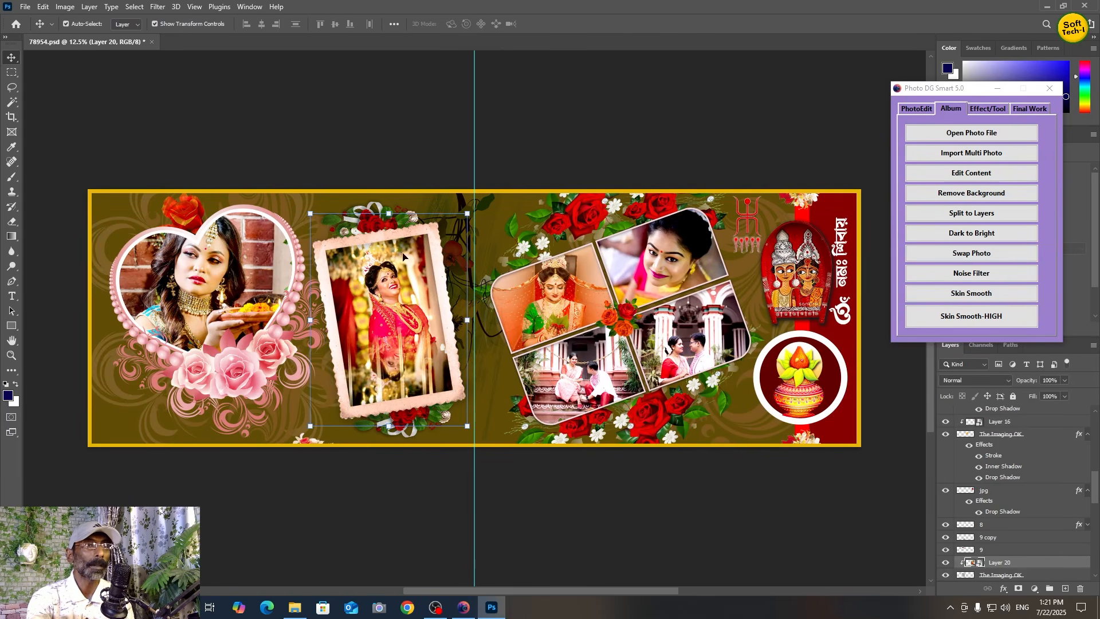
- Rotate the photo in the grid's upper-right frame to -16.63° and scale it to 89.45%
{"action": "left_click", "coordinate": [669, 264]}
{"action": "left_click_drag", "start_coordinate": [756, 259], "coordinate": [749, 232]}
{"action": "left_click_drag", "start_coordinate": [723, 183], "coordinate": [714, 197]}
{"action": "left_click_drag", "start_coordinate": [597, 337], "coordinate": [616, 320]}
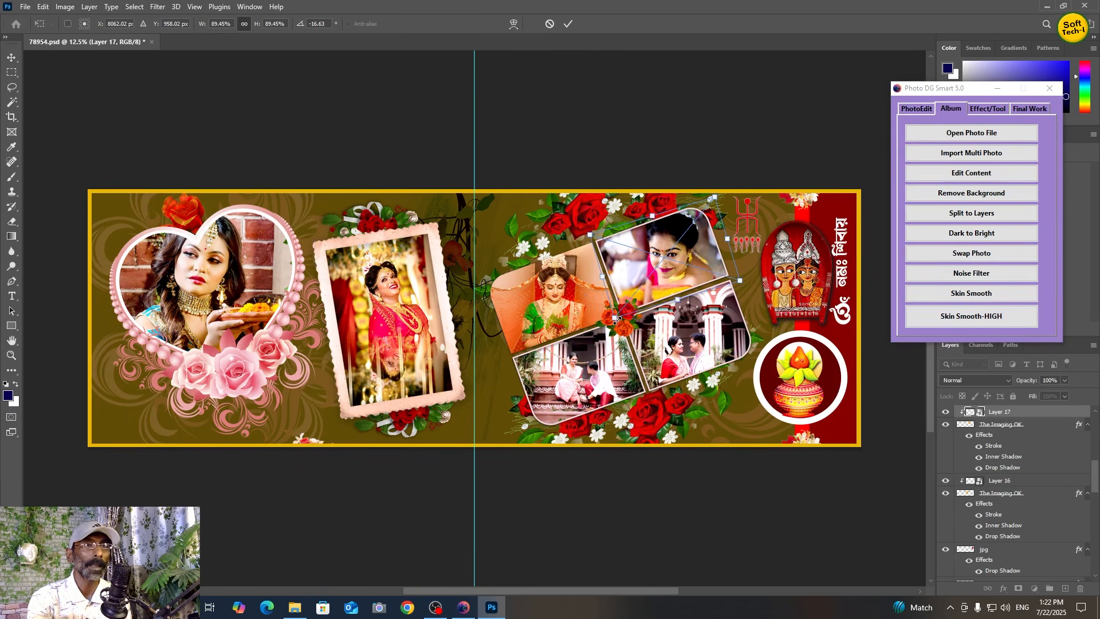
{"action": "key", "text": "Return"}
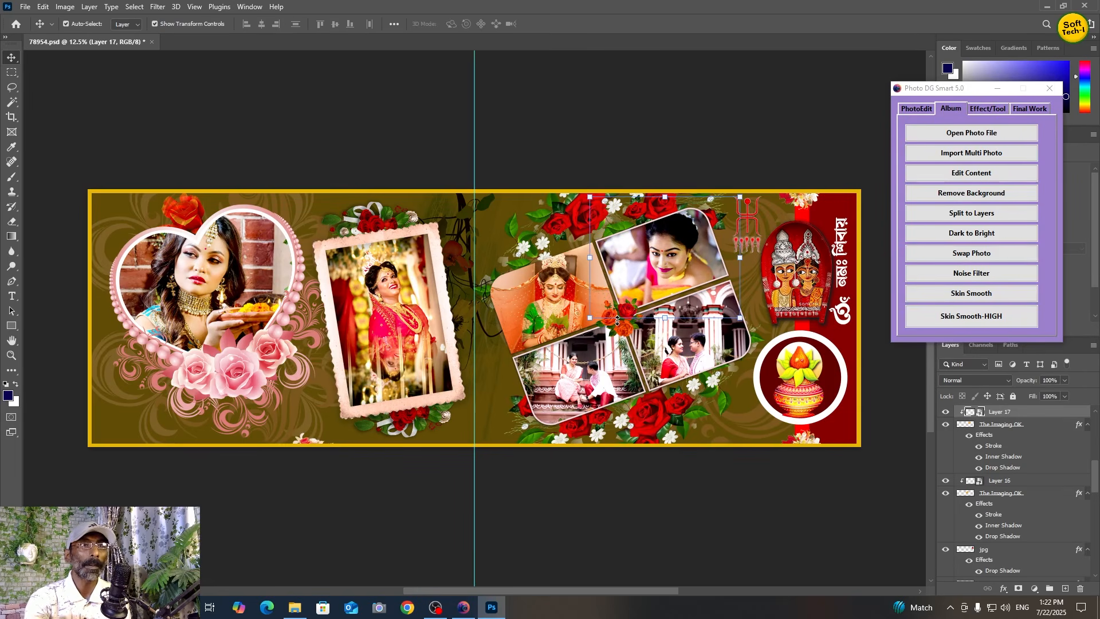
- Rotate the photo in the grid's upper-left frame to -19.39°, scale it to 90.52%, and deselect it
{"action": "left_click", "coordinate": [615, 321]}
{"action": "left_click_drag", "start_coordinate": [654, 300], "coordinate": [646, 268]}
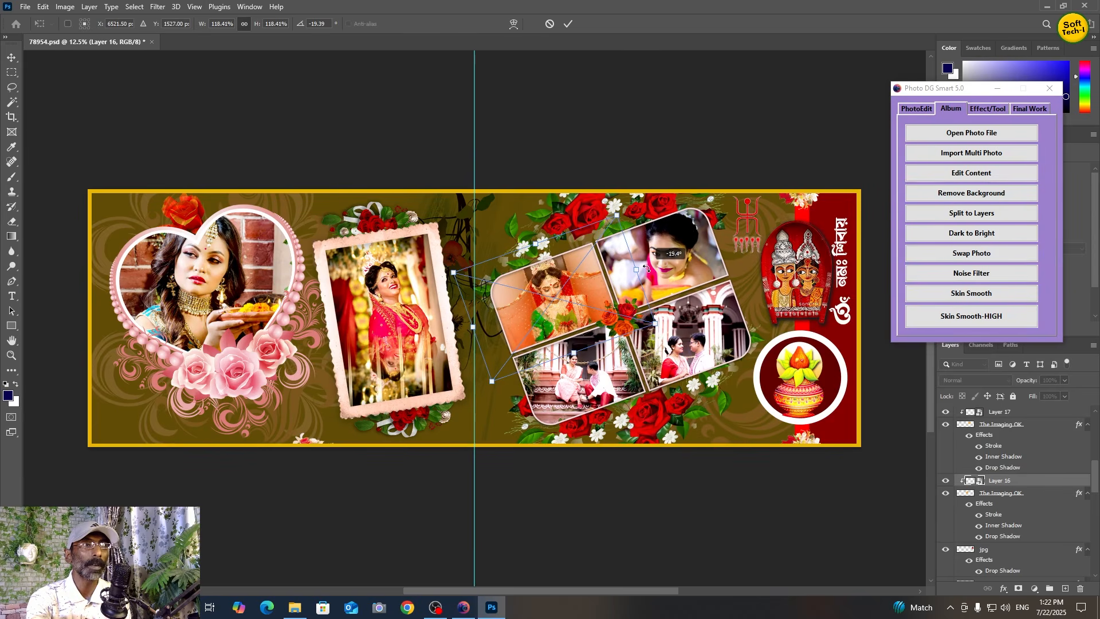
{"action": "left_click_drag", "start_coordinate": [616, 214], "coordinate": [603, 233]}
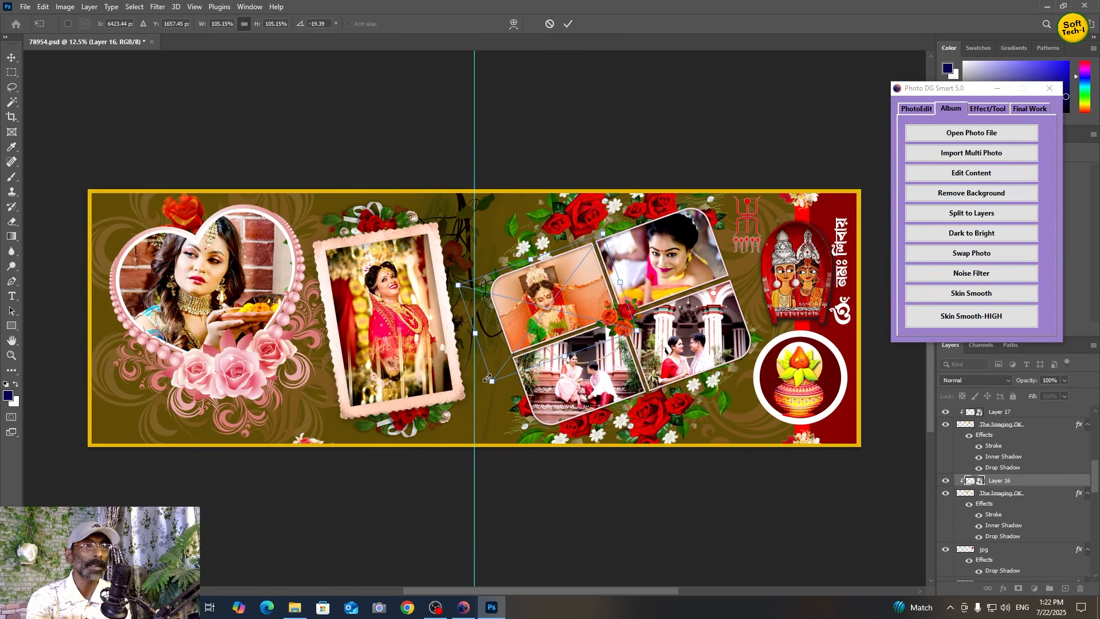
{"action": "left_click_drag", "start_coordinate": [489, 382], "coordinate": [514, 360]}
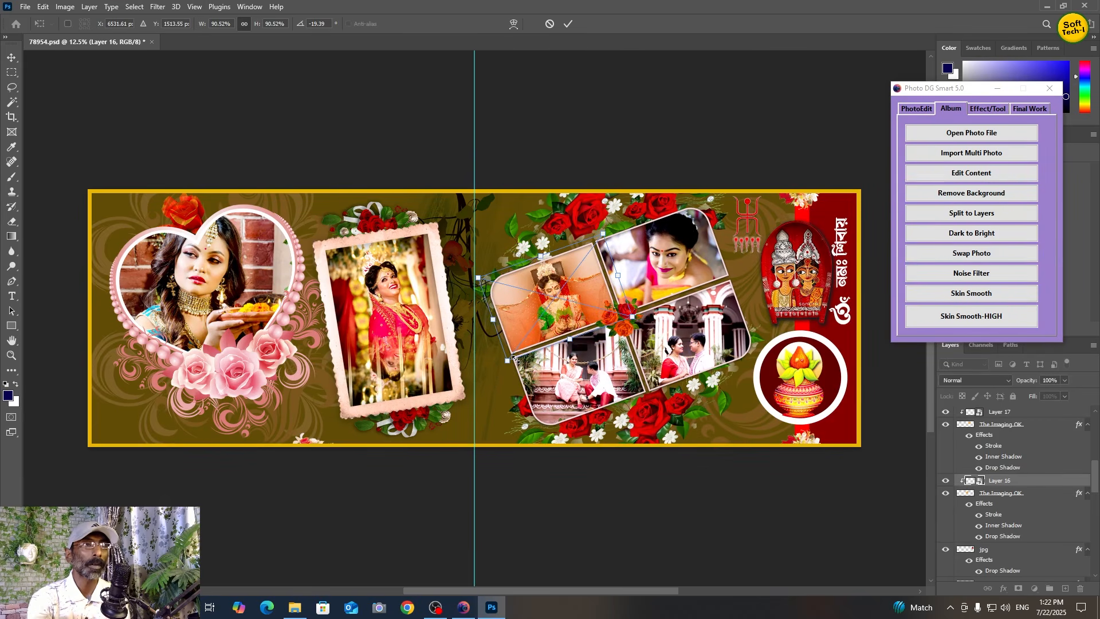
{"action": "key", "text": "Return"}
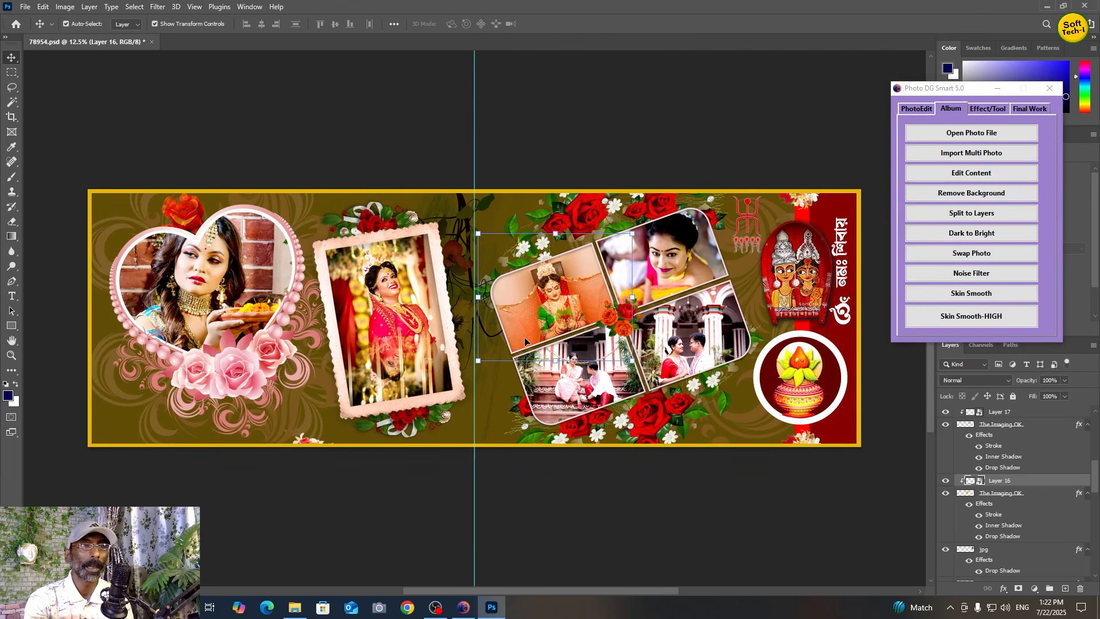
{"action": "left_click", "coordinate": [659, 147]}
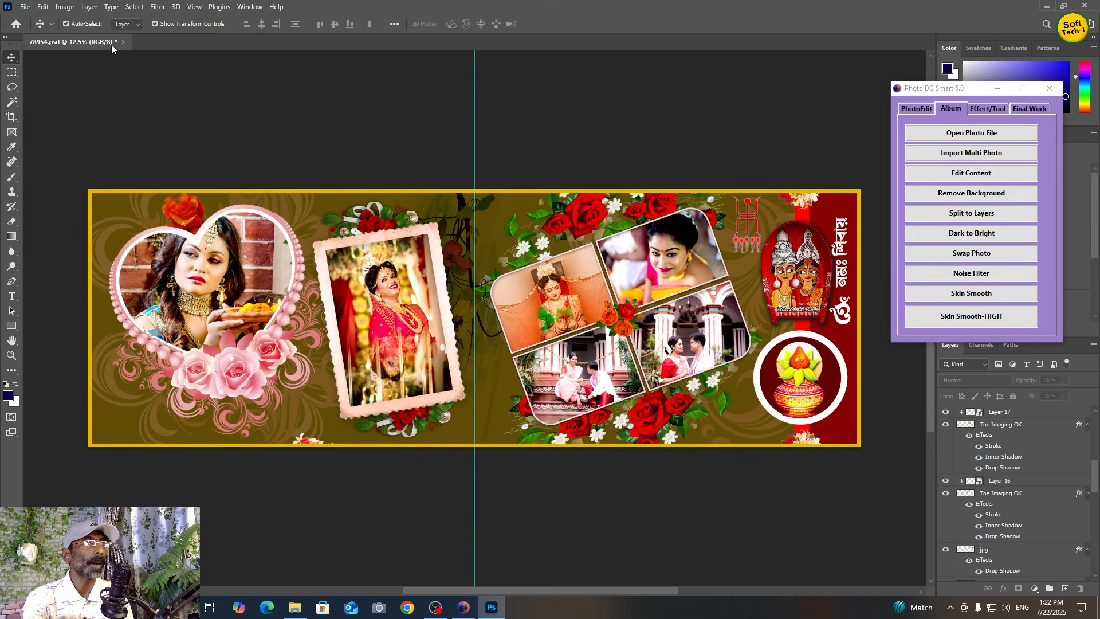
- Undock the 78954.psd document into a floating window
{"action": "left_click_drag", "start_coordinate": [111, 43], "coordinate": [111, 53]}
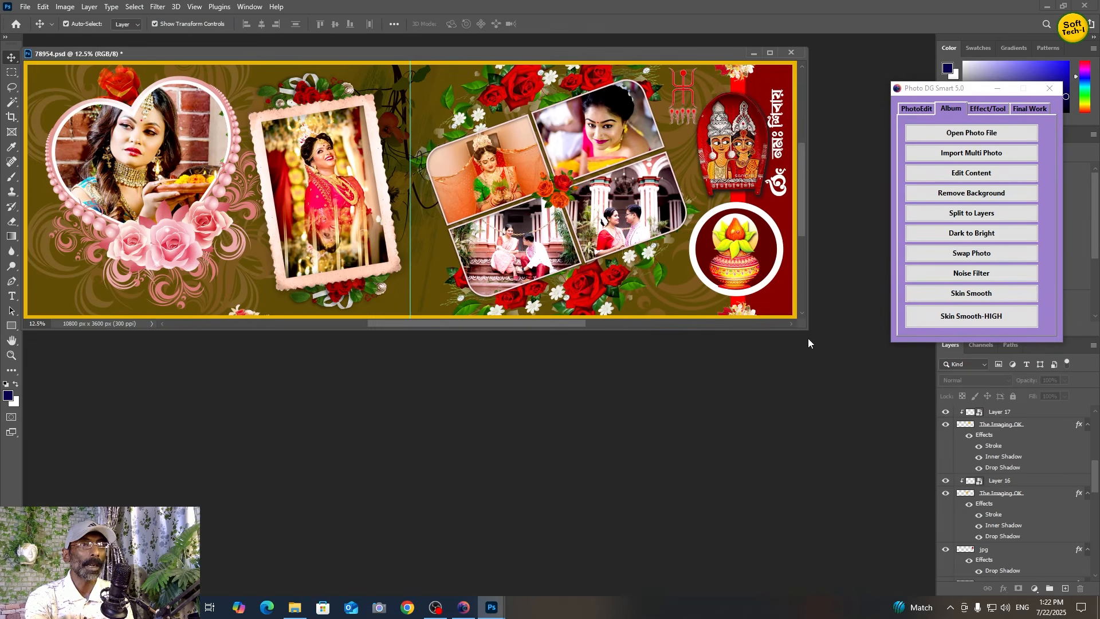
- Enlarge the floating album window and open the Sanjib Photography (120) photo from the Desktop PHOTO folder
{"action": "left_click_drag", "start_coordinate": [807, 330], "coordinate": [825, 360]}
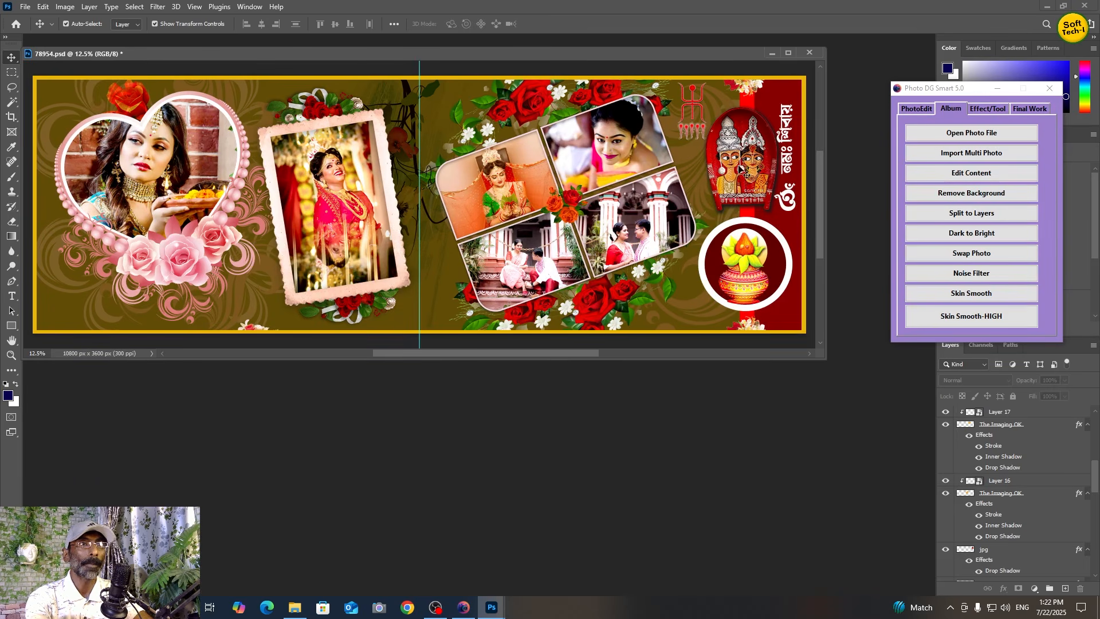
{"action": "left_click", "coordinate": [981, 137]}
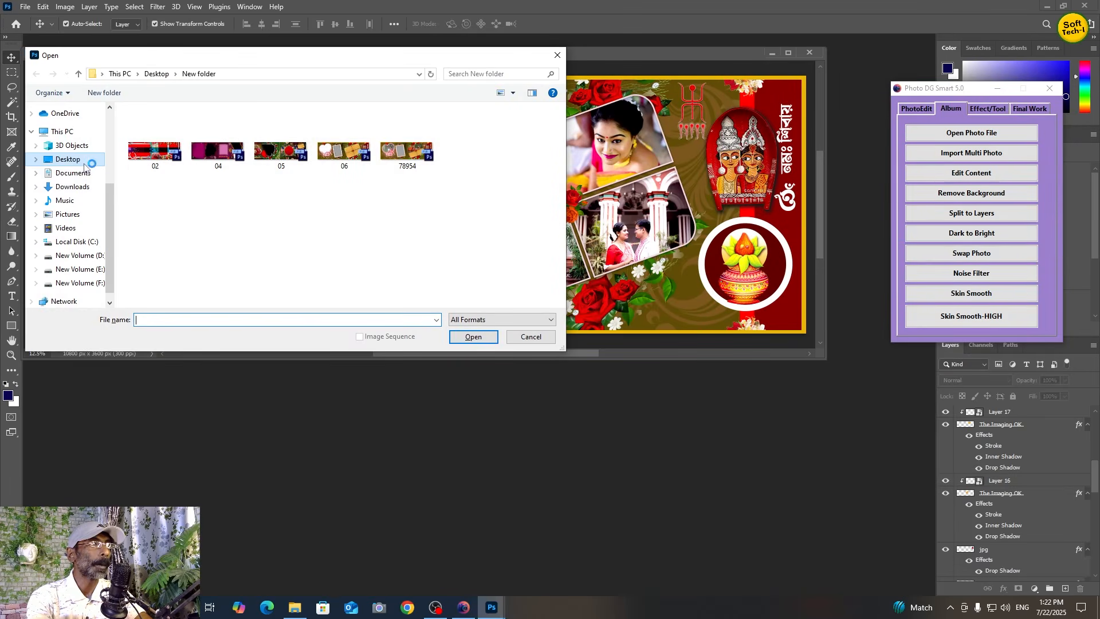
{"action": "left_click", "coordinate": [72, 160]}
{"action": "double_click", "coordinate": [284, 146]}
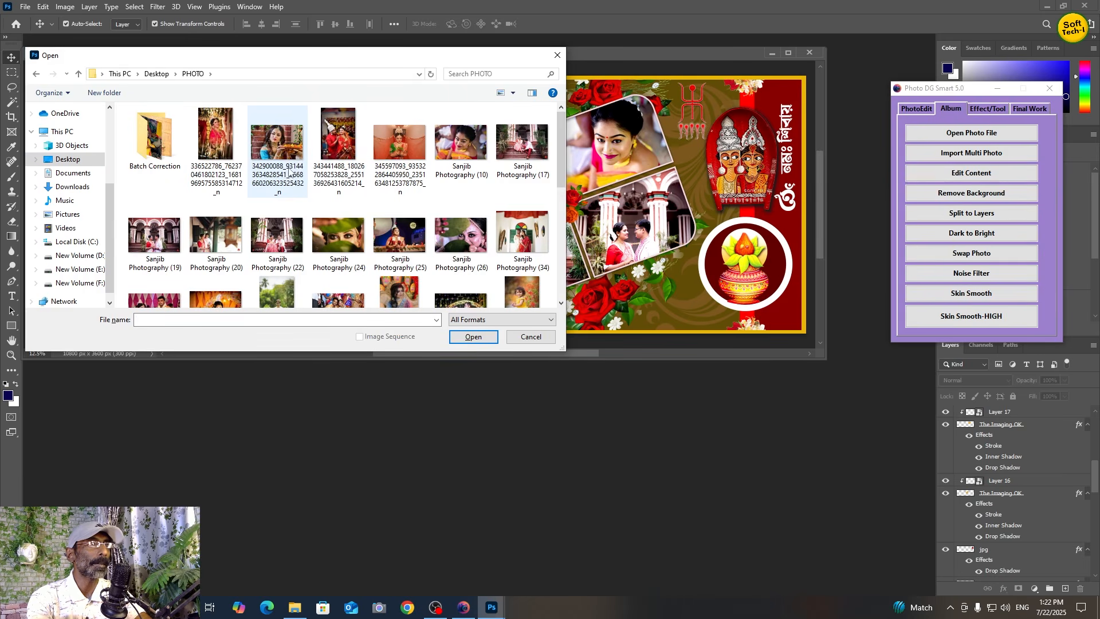
{"action": "scroll", "coordinate": [479, 205], "scroll_direction": "down", "scroll_amount": 5}
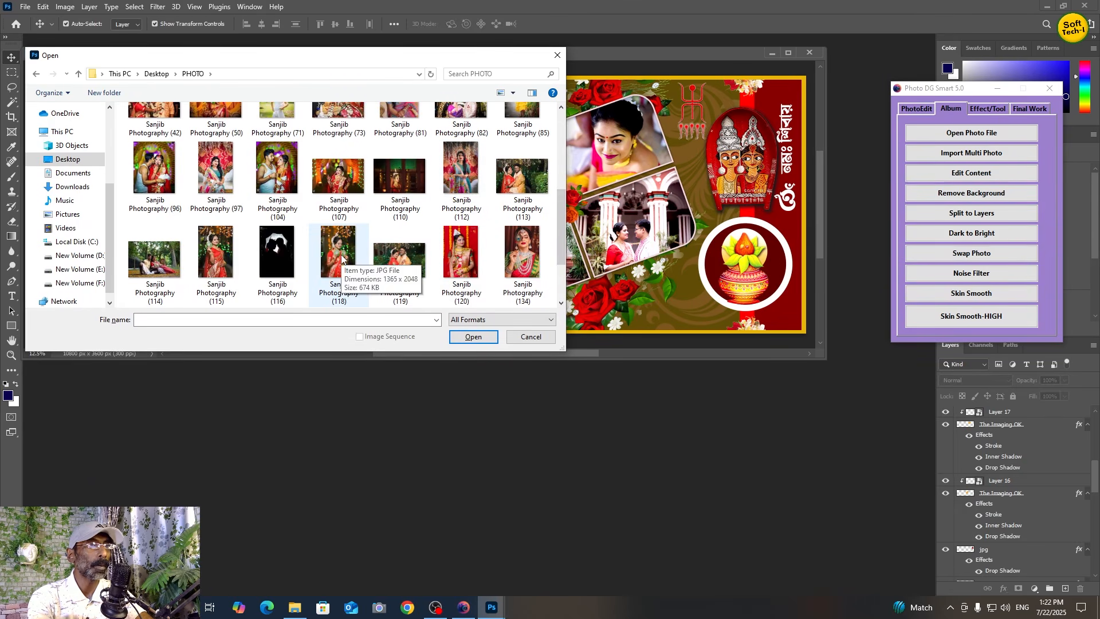
{"action": "double_click", "coordinate": [466, 258]}
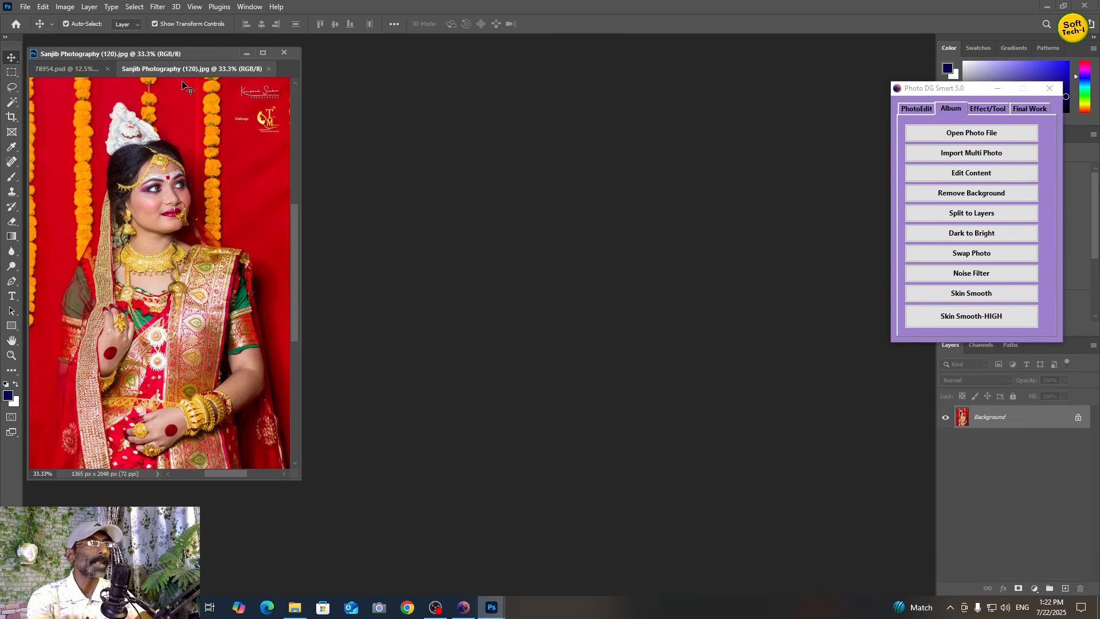
- Float the Sanjib Photography (120) photo in its own window and arrange it beside the widened 78954.psd window
{"action": "left_click_drag", "start_coordinate": [187, 74], "coordinate": [685, 166]}
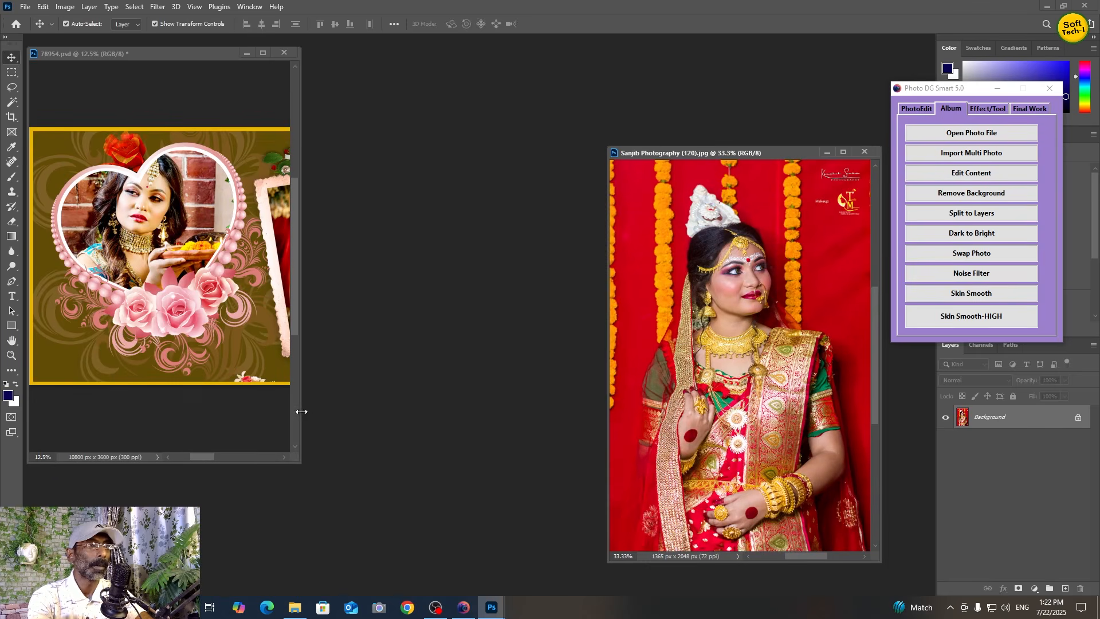
{"action": "left_click_drag", "start_coordinate": [365, 409], "coordinate": [551, 394]}
{"action": "left_click_drag", "start_coordinate": [768, 158], "coordinate": [717, 110]}
{"action": "left_click_drag", "start_coordinate": [829, 515], "coordinate": [885, 581]}
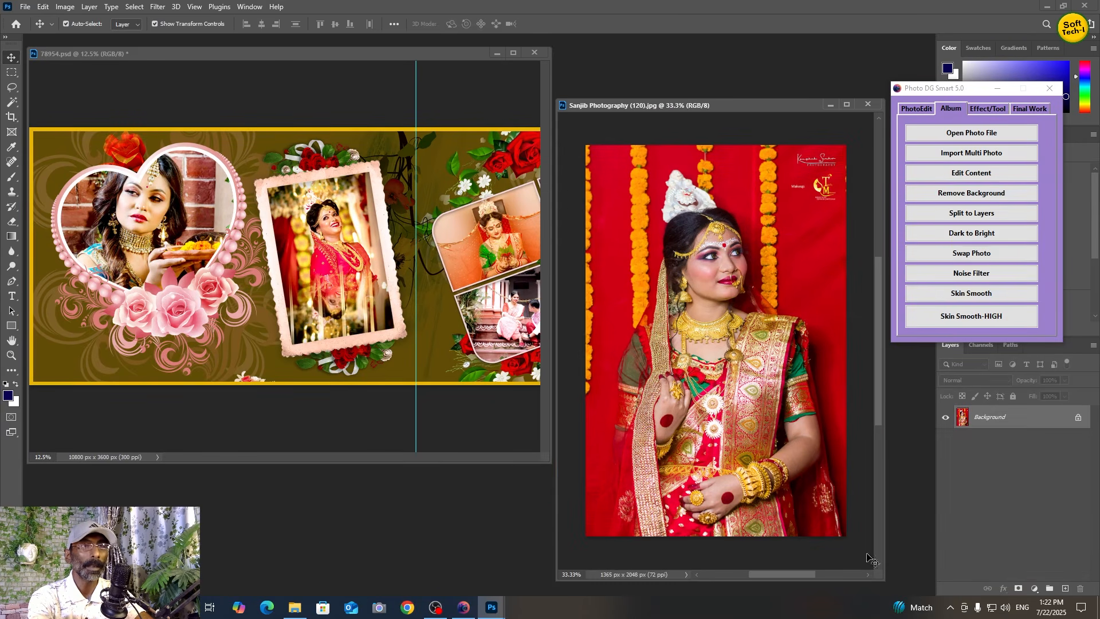
- Remove the bride photo's background with a layer mask and paint the missing veil areas back in on the mask
{"action": "left_click", "coordinate": [990, 198]}
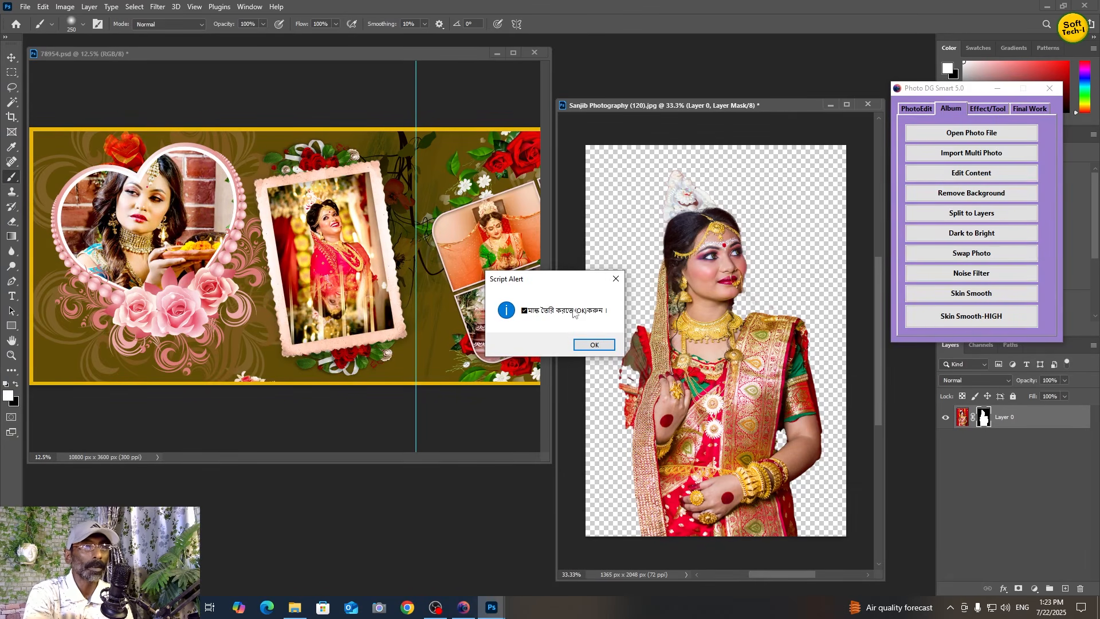
{"action": "left_click", "coordinate": [595, 345]}
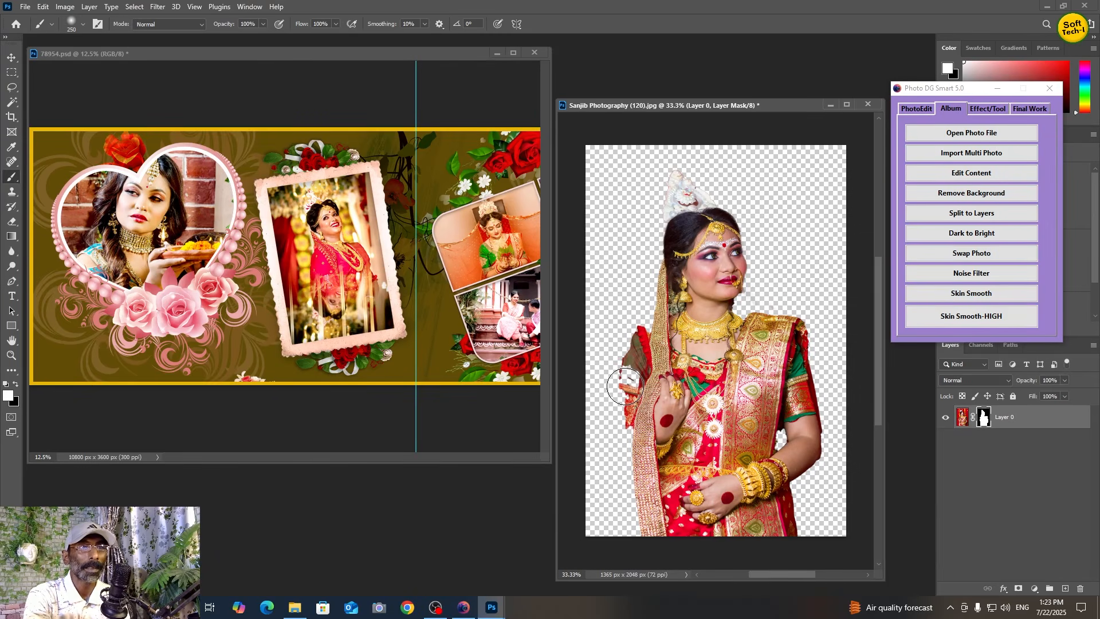
{"action": "mouse_move", "coordinate": [627, 352]}
{"action": "left_mouse_down"}
{"action": "mouse_move", "coordinate": [640, 504]}
{"action": "mouse_move", "coordinate": [622, 429]}
{"action": "mouse_move", "coordinate": [623, 558]}
{"action": "mouse_move", "coordinate": [627, 506]}
{"action": "mouse_move", "coordinate": [606, 583]}
{"action": "mouse_move", "coordinate": [619, 479]}
{"action": "mouse_move", "coordinate": [607, 468]}
{"action": "mouse_move", "coordinate": [607, 402]}
{"action": "mouse_move", "coordinate": [637, 313]}
{"action": "mouse_move", "coordinate": [651, 332]}
{"action": "mouse_move", "coordinate": [662, 257]}
{"action": "mouse_move", "coordinate": [648, 287]}
{"action": "mouse_move", "coordinate": [678, 204]}
{"action": "mouse_move", "coordinate": [610, 377]}
{"action": "mouse_move", "coordinate": [604, 557]}
{"action": "mouse_move", "coordinate": [591, 462]}
{"action": "mouse_move", "coordinate": [592, 516]}
{"action": "mouse_move", "coordinate": [608, 347]}
{"action": "mouse_move", "coordinate": [654, 245]}
{"action": "mouse_move", "coordinate": [669, 154]}
{"action": "left_mouse_up"}
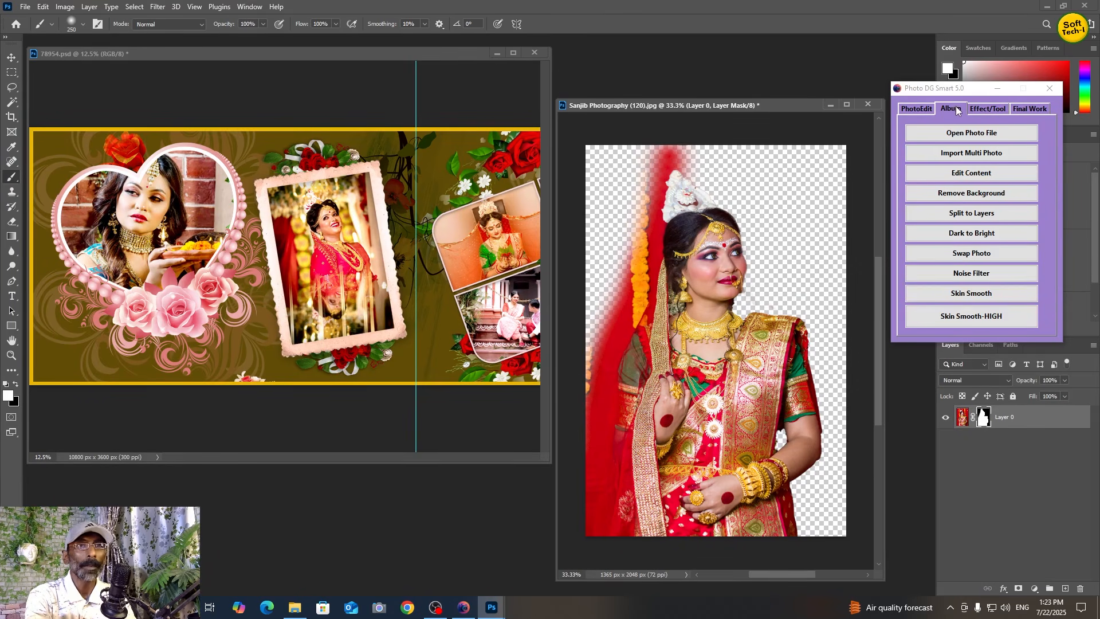
- Choose the Polygonal Lasso Tool from the Photo DG Smart All Tools set and close that set
{"action": "left_click", "coordinate": [982, 112]}
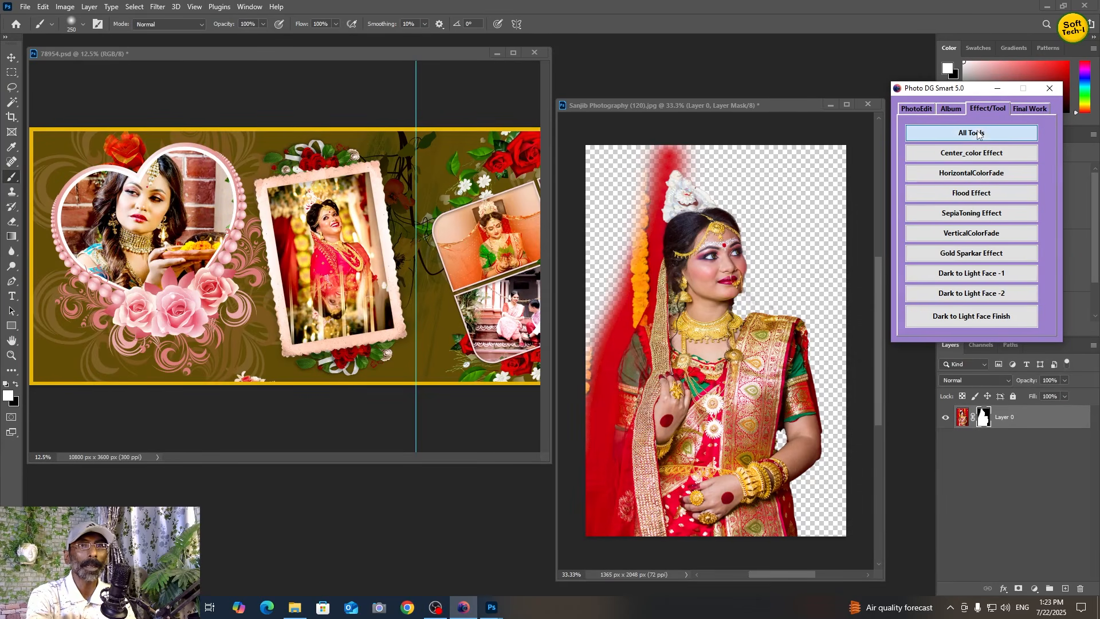
{"action": "left_click", "coordinate": [969, 133]}
{"action": "left_click_drag", "start_coordinate": [524, 143], "coordinate": [822, 161]}
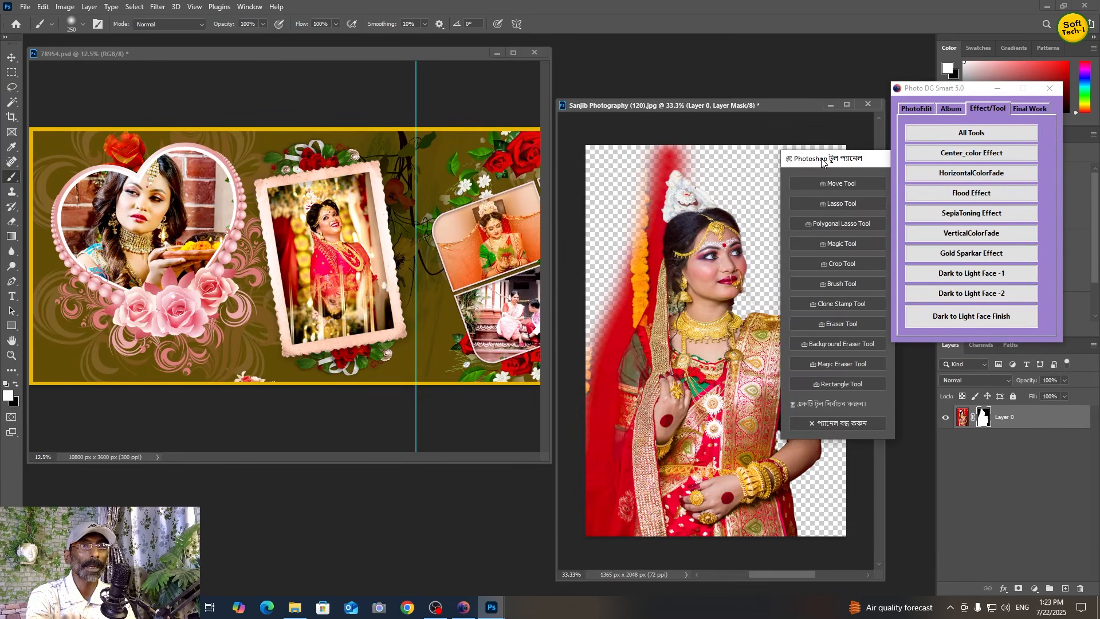
{"action": "left_click", "coordinate": [838, 225]}
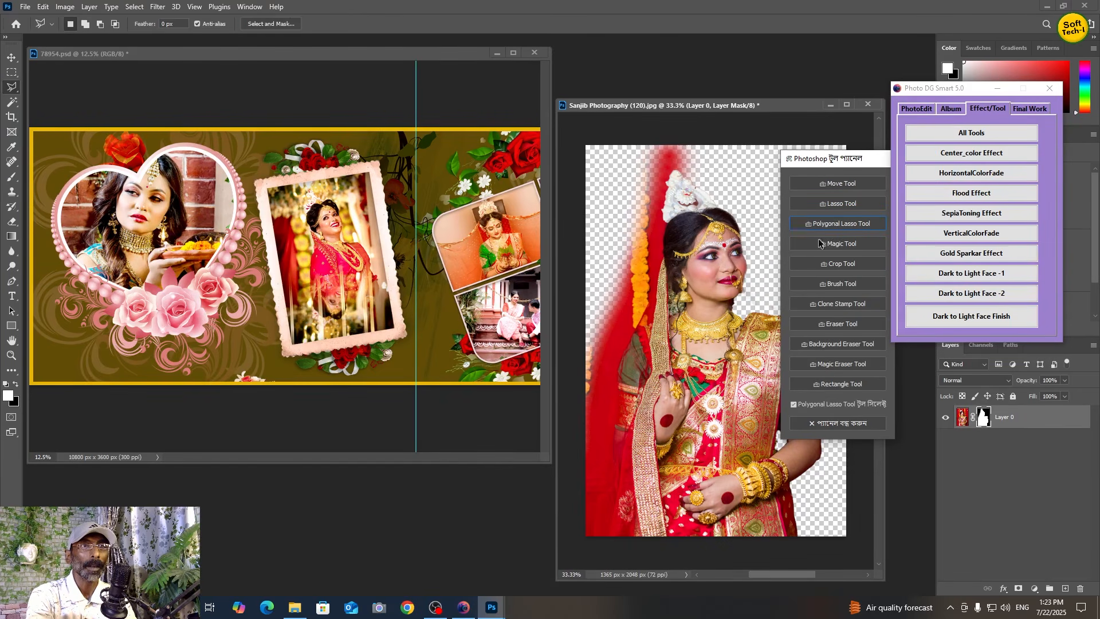
{"action": "left_click", "coordinate": [836, 424]}
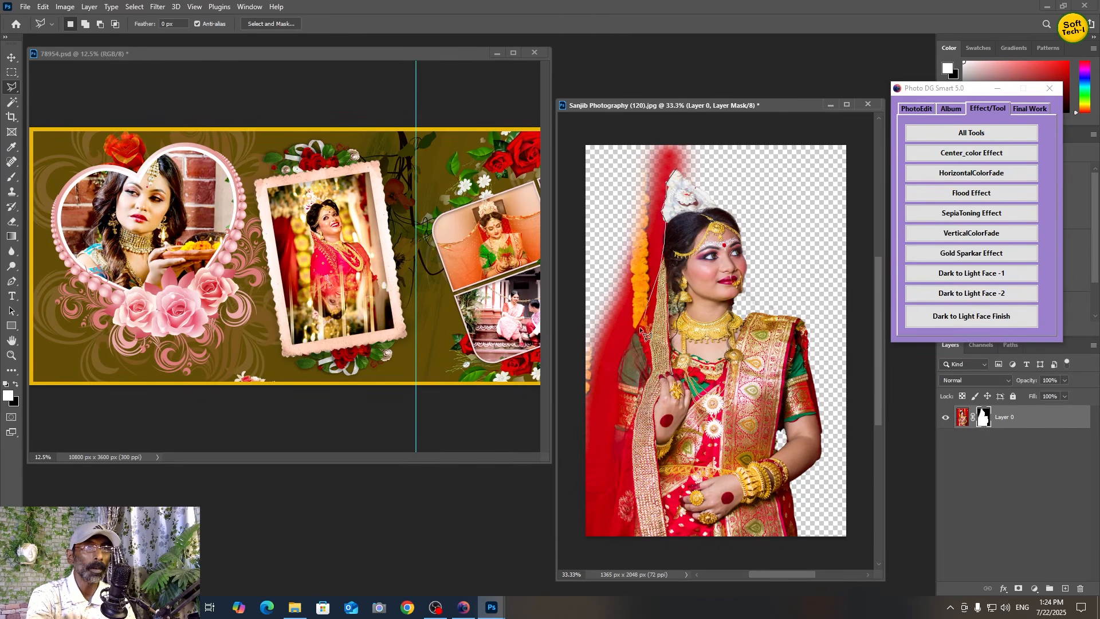
- Outline the leftover red background beside the bride's veil and headpiece with a closed polygonal selection
{"action": "left_click", "coordinate": [623, 355]}
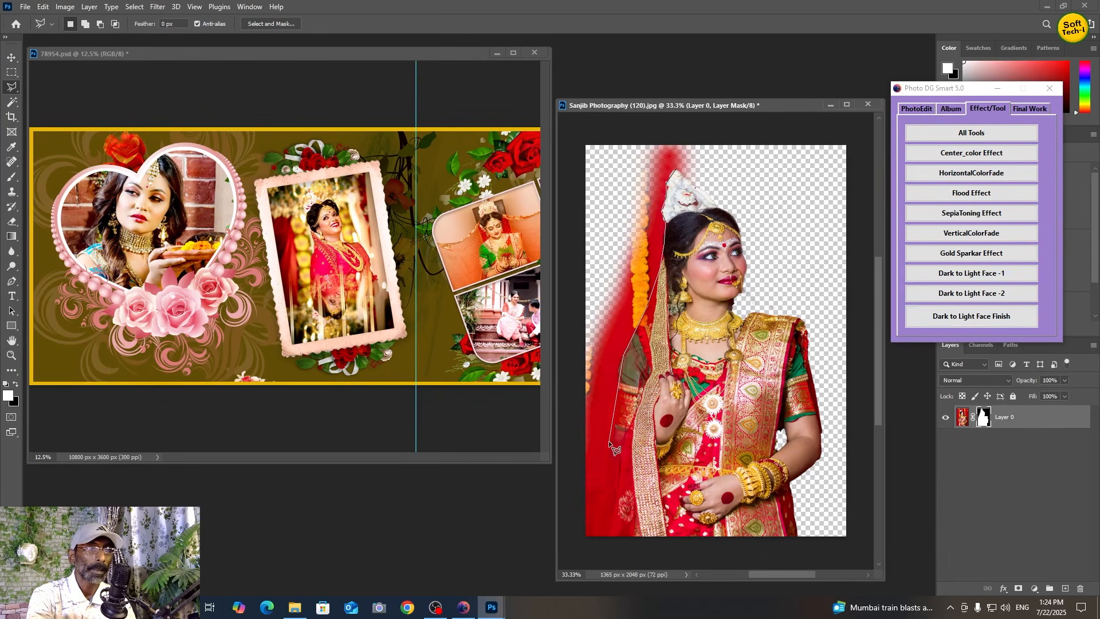
{"action": "left_click", "coordinate": [602, 532]}
{"action": "left_click", "coordinate": [580, 549]}
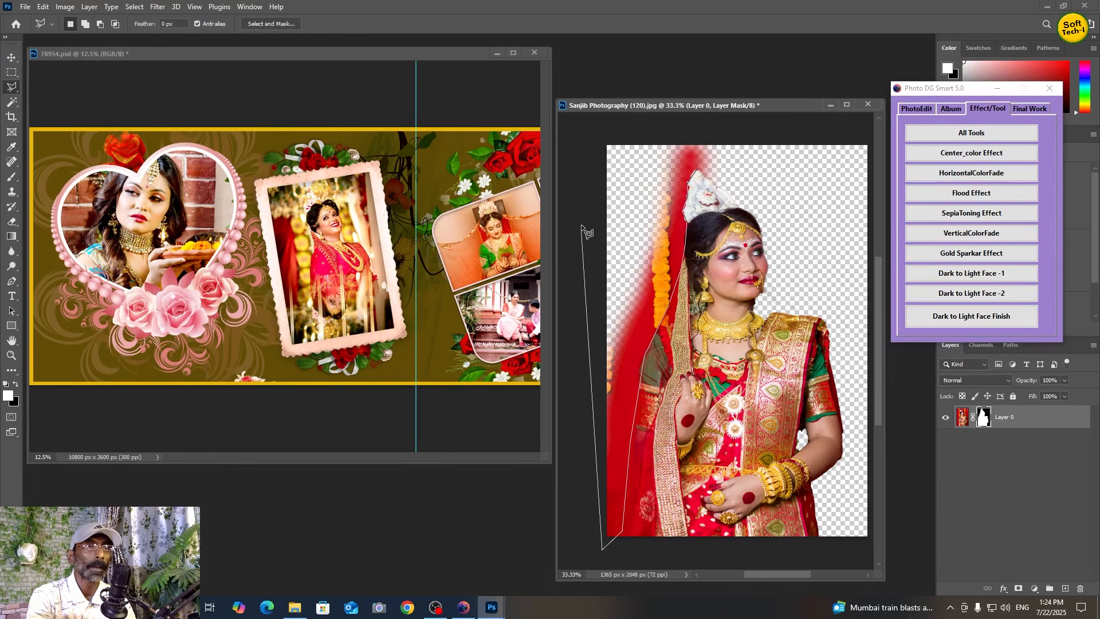
{"action": "left_click", "coordinate": [579, 179]}
{"action": "left_click", "coordinate": [597, 110]}
{"action": "left_click", "coordinate": [701, 189]}
{"action": "left_click", "coordinate": [705, 225]}
{"action": "left_click", "coordinate": [719, 282]}
{"action": "double_click", "coordinate": [697, 274]}
- Feather the selection by 1 pixel and delete the leftover background beside the veil
{"action": "right_click", "coordinate": [647, 281]}
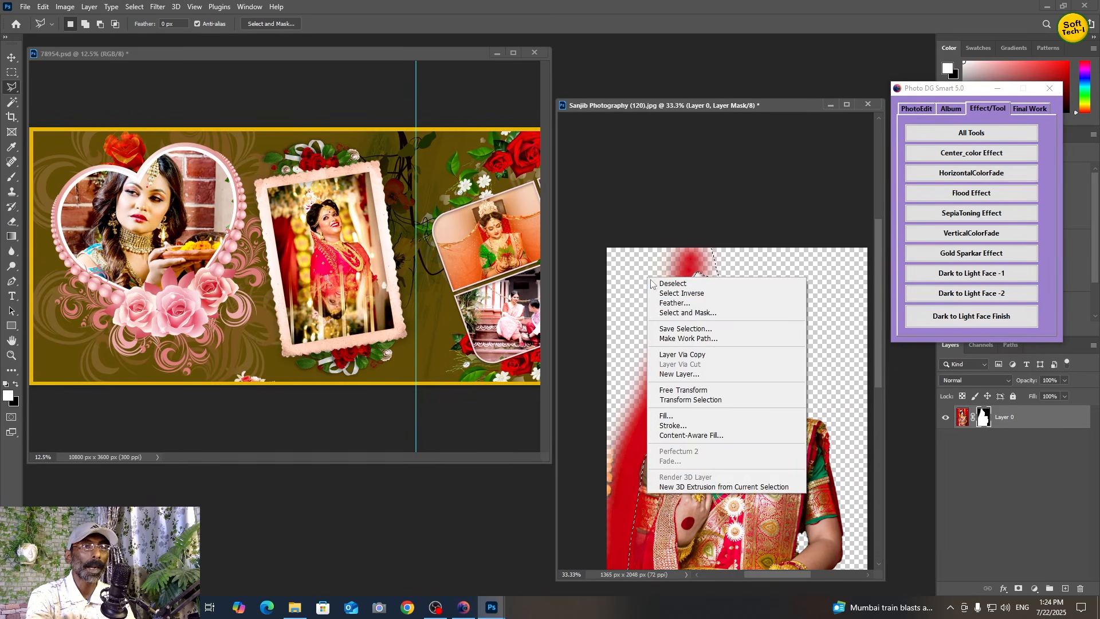
{"action": "left_click", "coordinate": [674, 303]}
{"action": "type", "text": "1"}
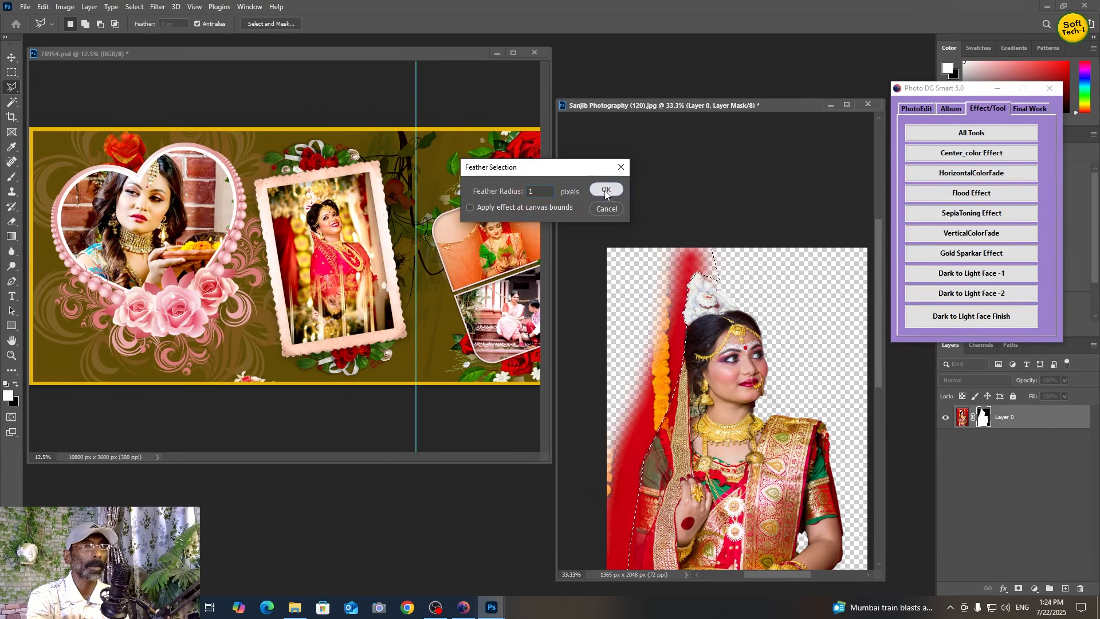
{"action": "left_click", "coordinate": [605, 191]}
{"action": "key", "text": "Delete"}
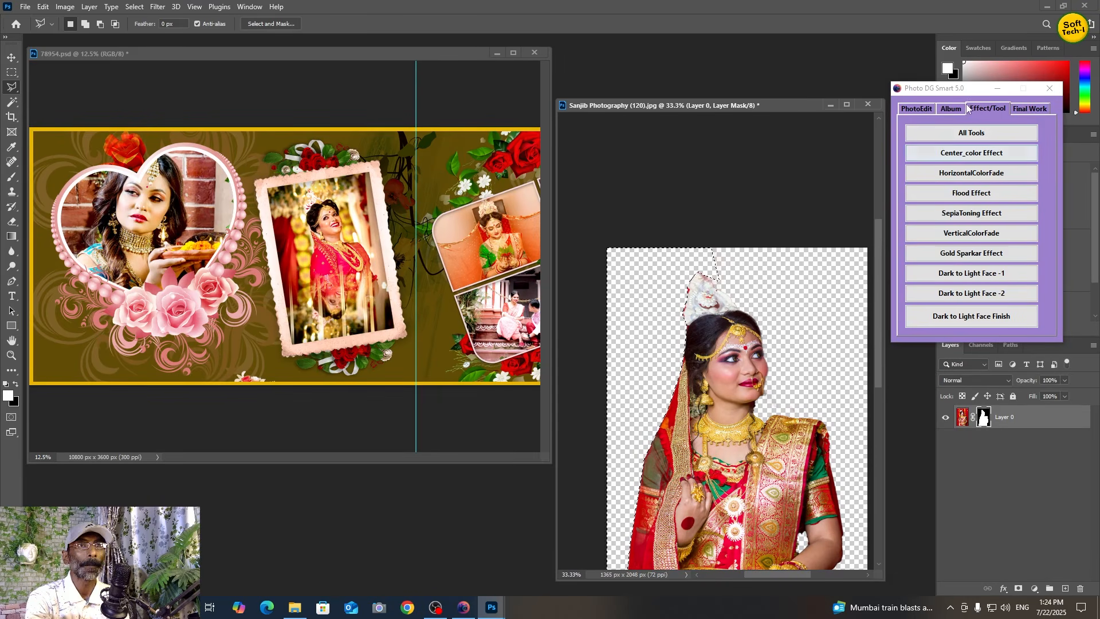
- Deselect, copy the cut-out bride into 78954.psd with the Move Tool, and close the source photo without saving
{"action": "left_click", "coordinate": [971, 133]}
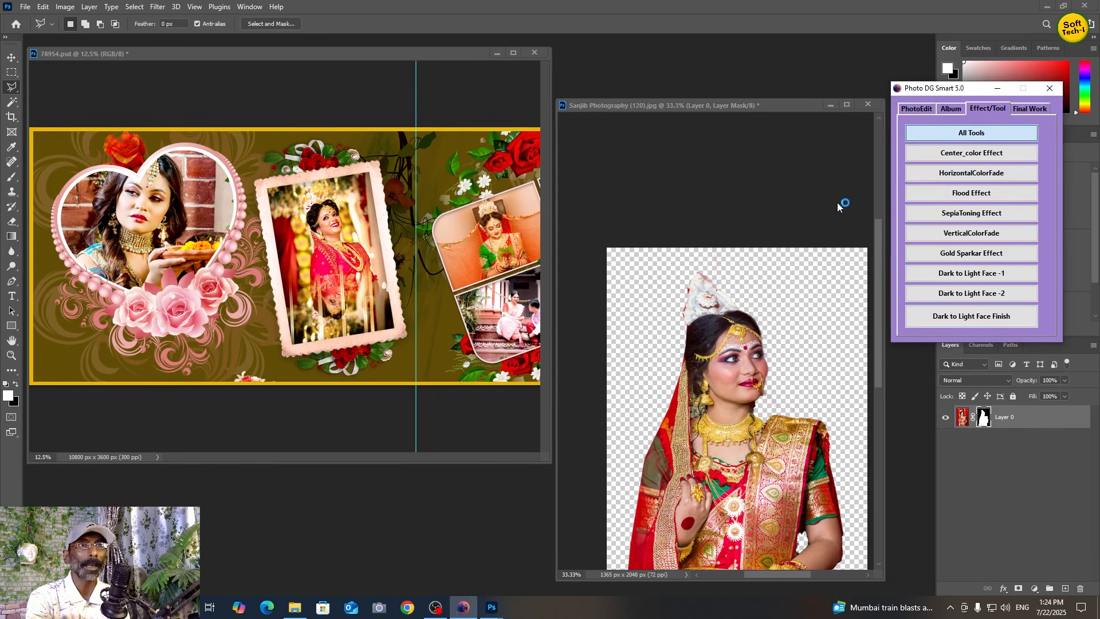
{"action": "left_click", "coordinate": [554, 169]}
{"action": "left_click", "coordinate": [558, 409]}
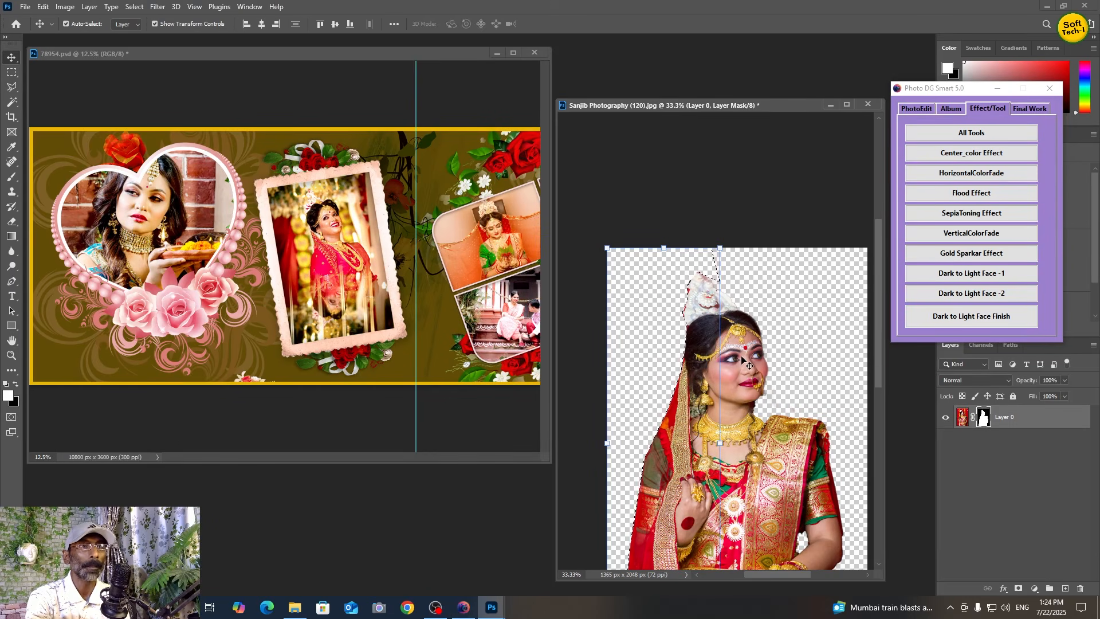
{"action": "key", "text": "ctrl+d"}
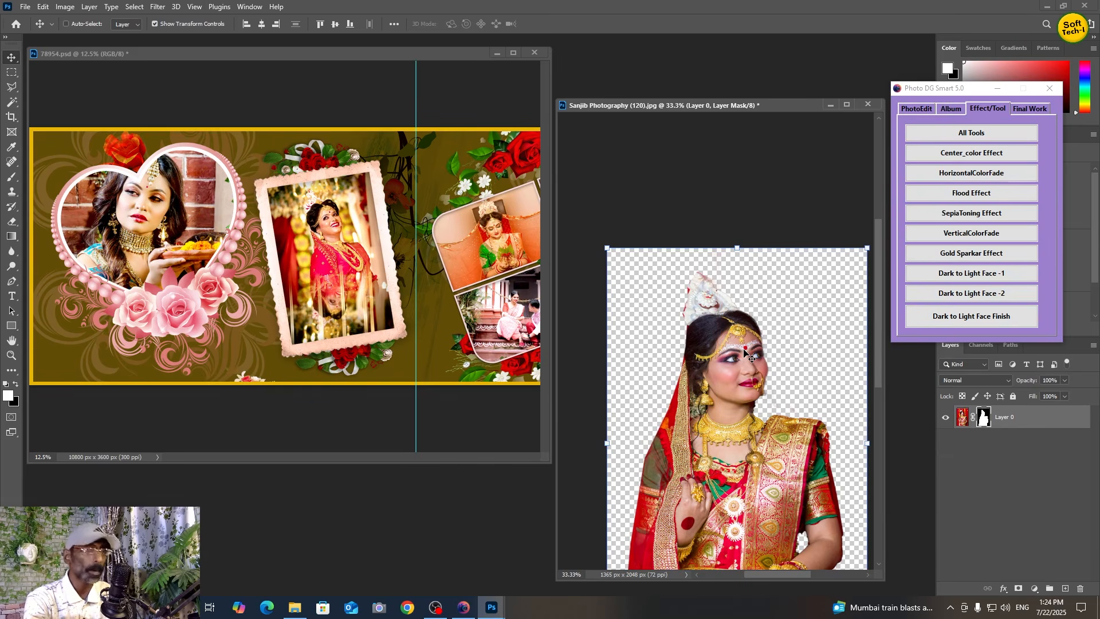
{"action": "left_click_drag", "start_coordinate": [745, 364], "coordinate": [509, 278]}
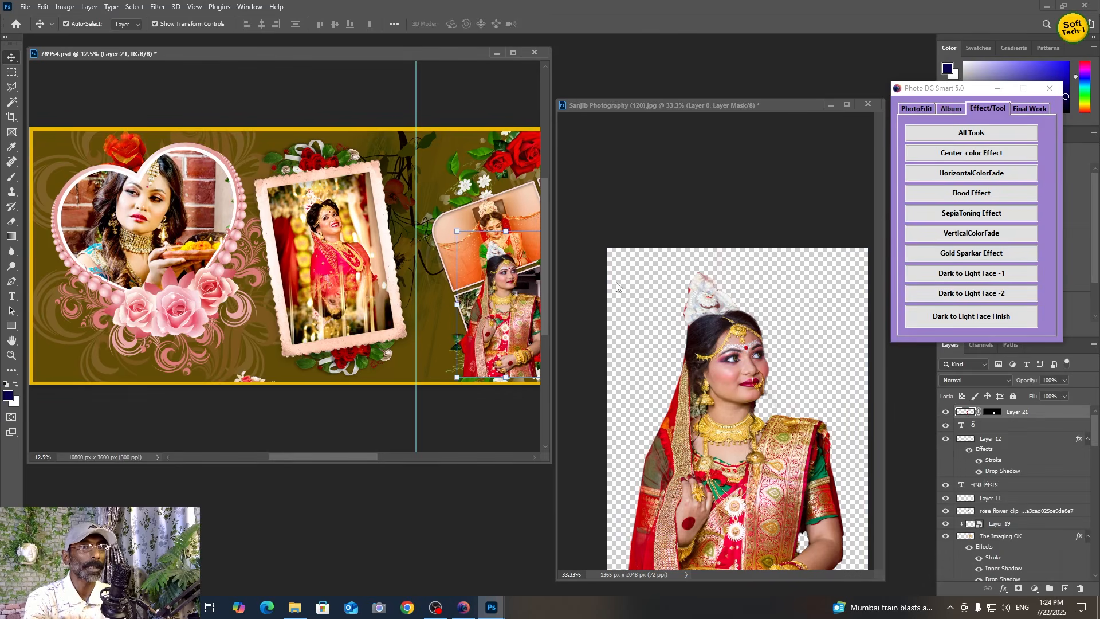
{"action": "left_click", "coordinate": [868, 104]}
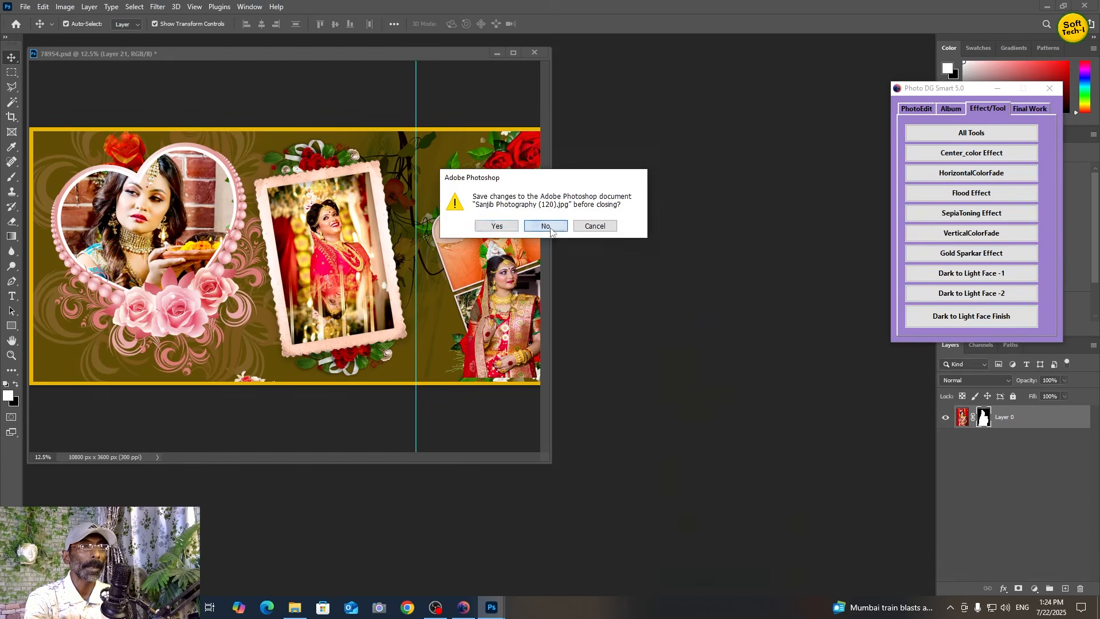
{"action": "left_click", "coordinate": [545, 226]}
- Widen the album window, scale the cut-out bride to 169.78%, and place her over the heart frame at the album's left end
{"action": "left_click_drag", "start_coordinate": [550, 440], "coordinate": [857, 448]}
{"action": "left_click_drag", "start_coordinate": [526, 351], "coordinate": [184, 355]}
{"action": "key", "text": "ctrl+t"}
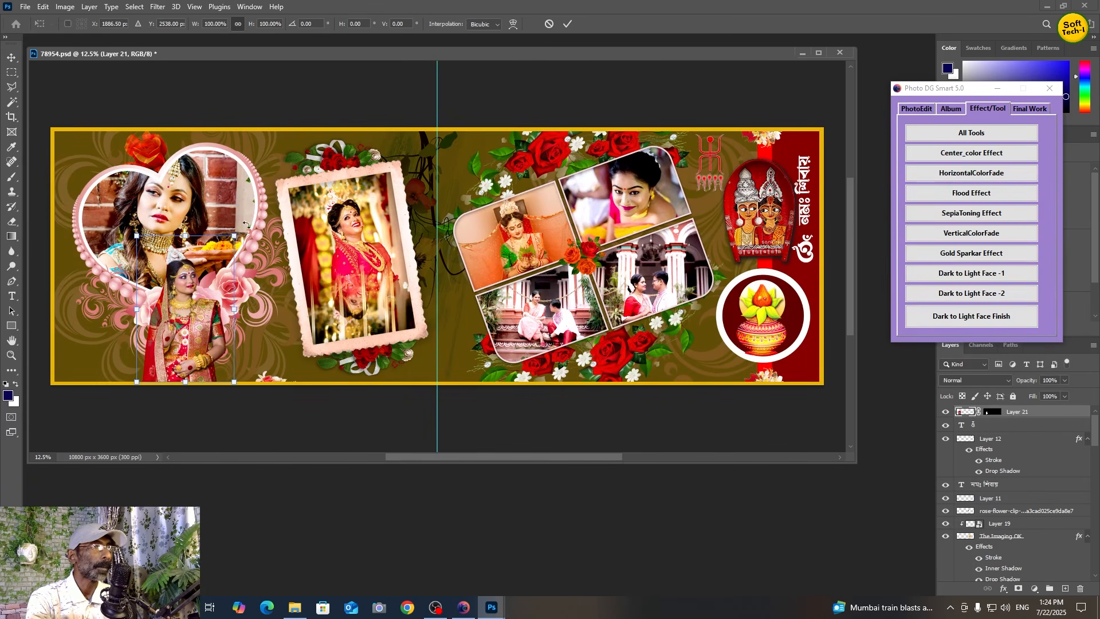
{"action": "left_click_drag", "start_coordinate": [234, 236], "coordinate": [324, 151]}
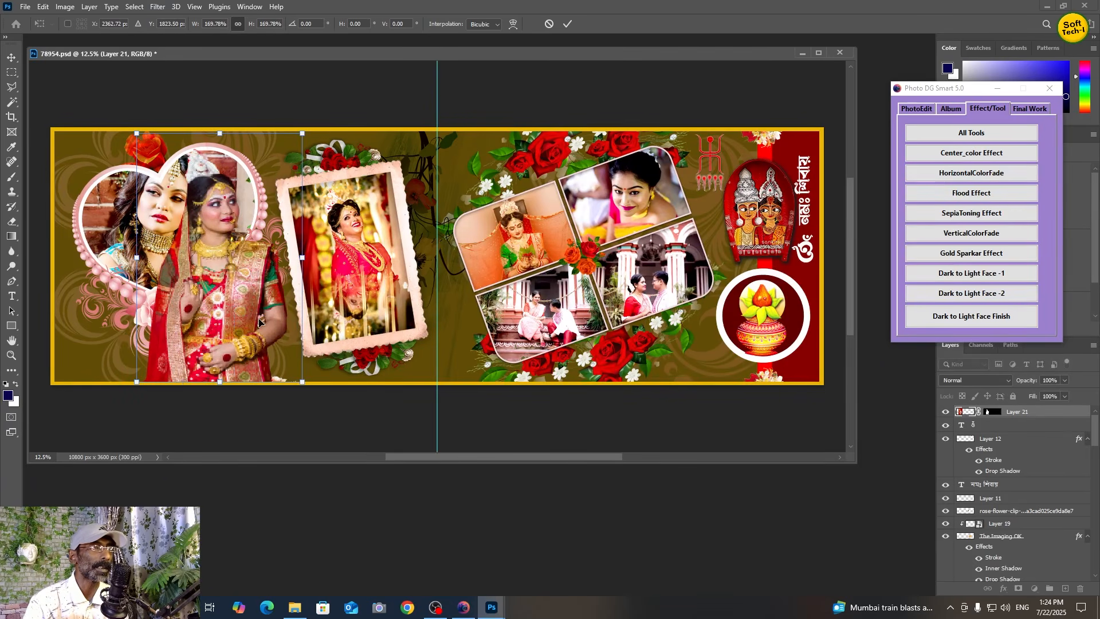
{"action": "key", "text": "Return"}
{"action": "left_click_drag", "start_coordinate": [230, 329], "coordinate": [151, 326]}
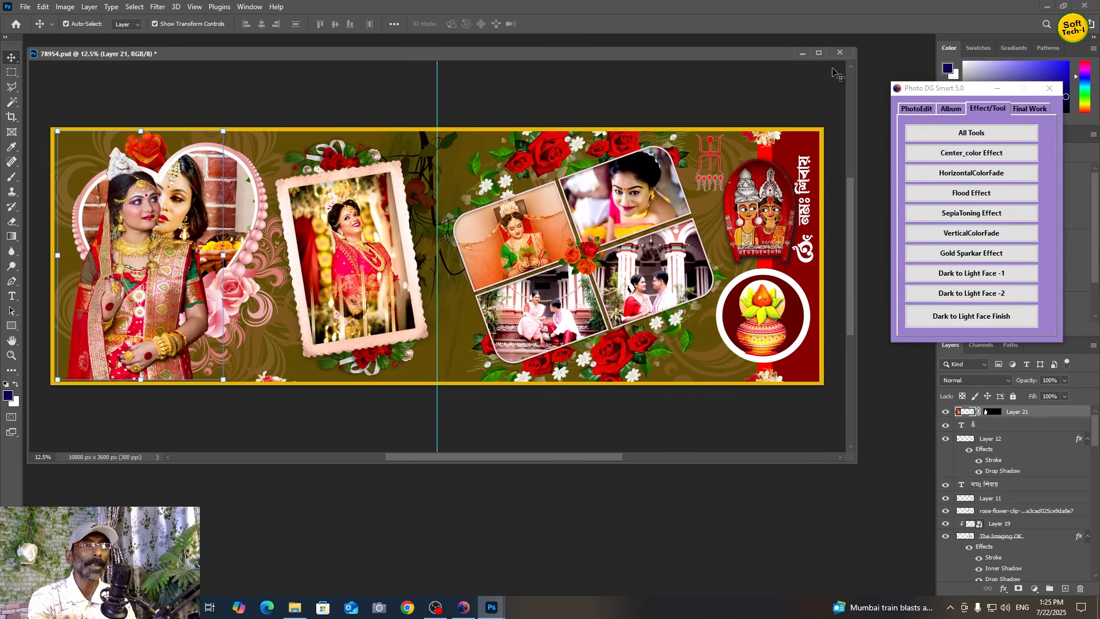
- Close the 78954.psd album without saving its changes
{"action": "left_click", "coordinate": [840, 52]}
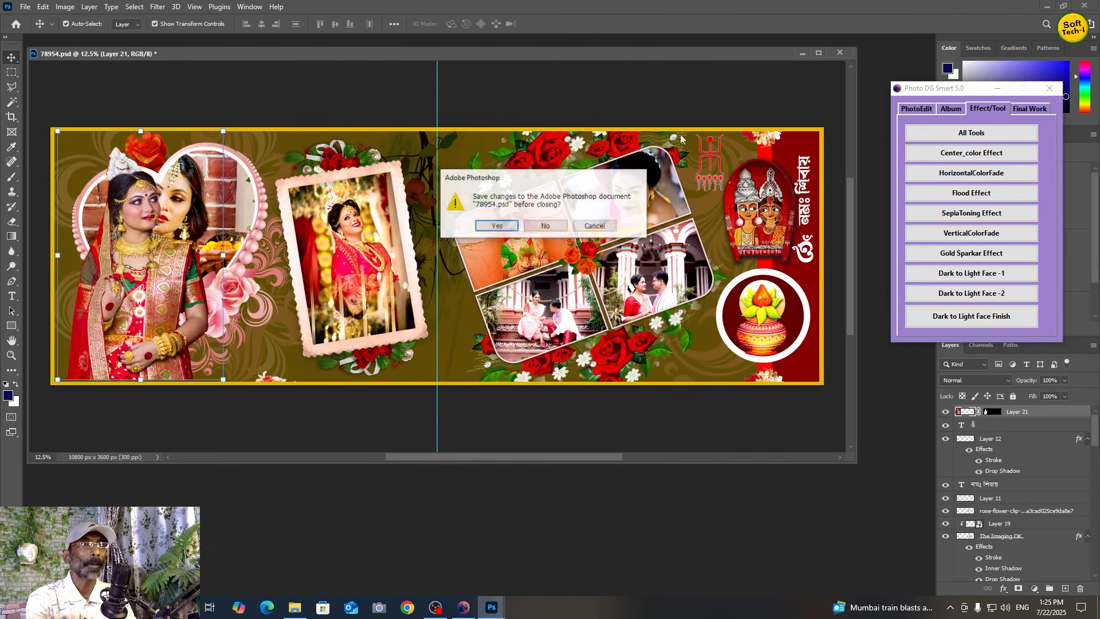
{"action": "left_click", "coordinate": [547, 223]}
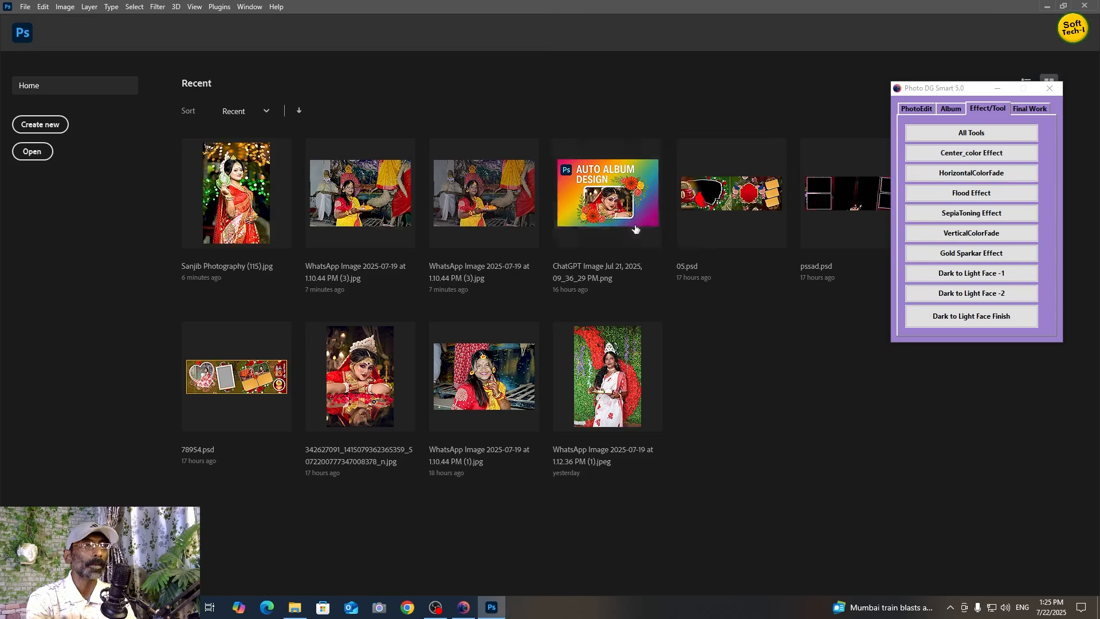
{"action": "left_click", "coordinate": [471, 210]}
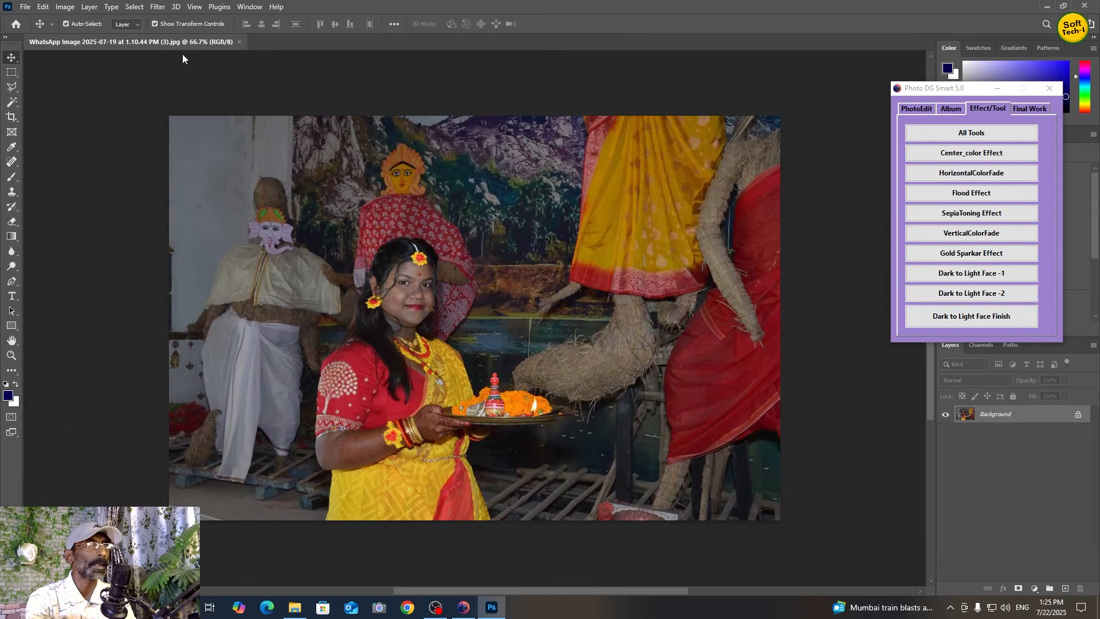
{"action": "left_click_drag", "start_coordinate": [182, 43], "coordinate": [182, 55]}
{"action": "left_click_drag", "start_coordinate": [650, 484], "coordinate": [735, 521]}
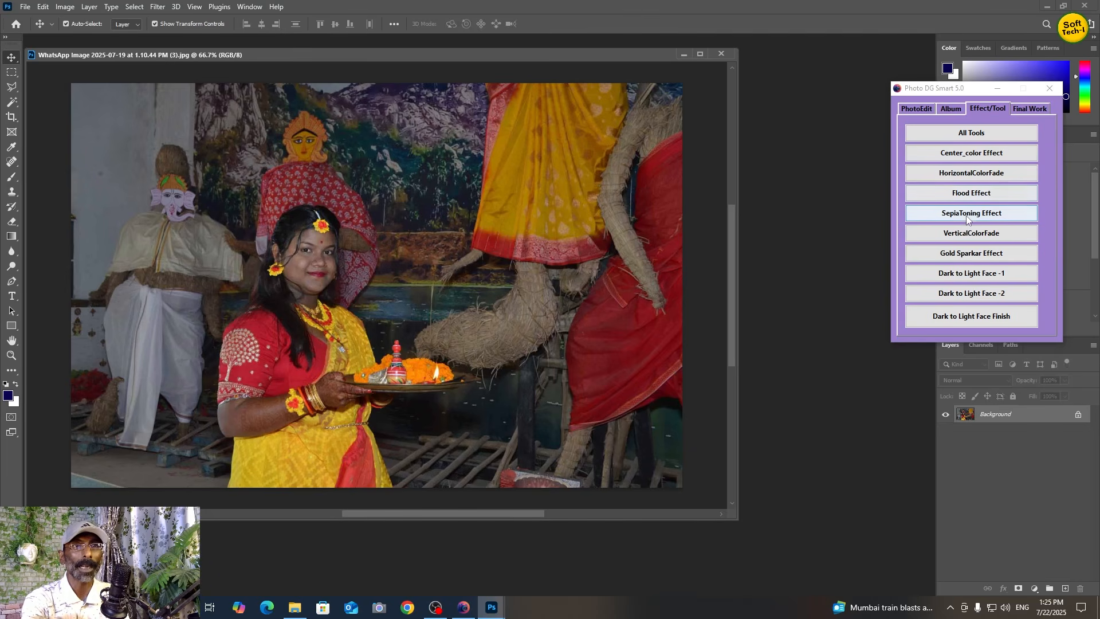
{"action": "left_click", "coordinate": [948, 110]}
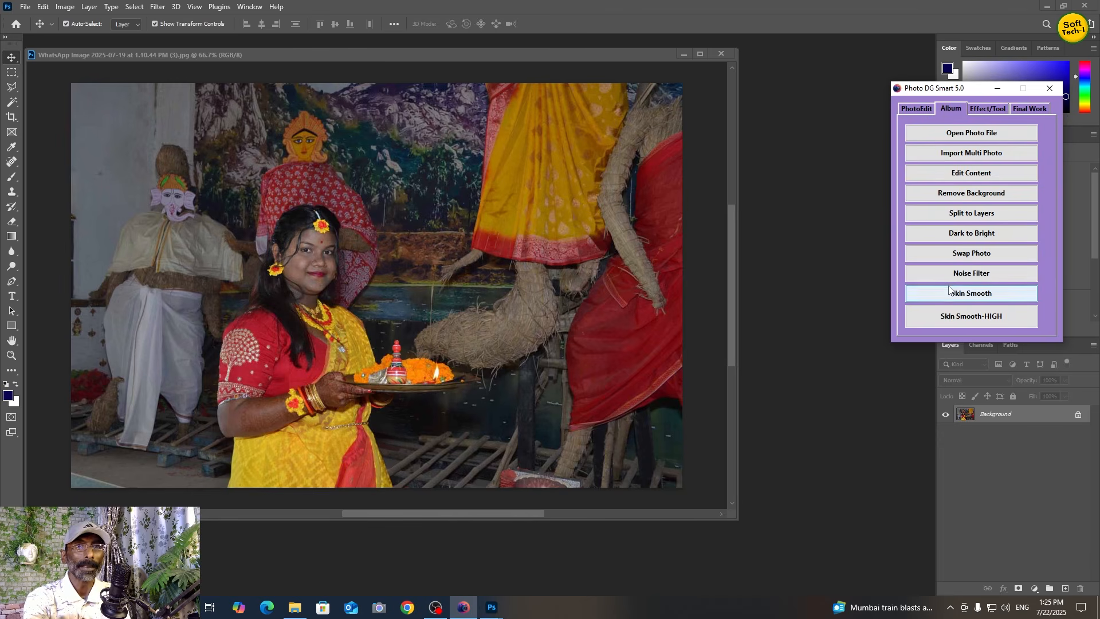
{"action": "left_click", "coordinate": [721, 53]}
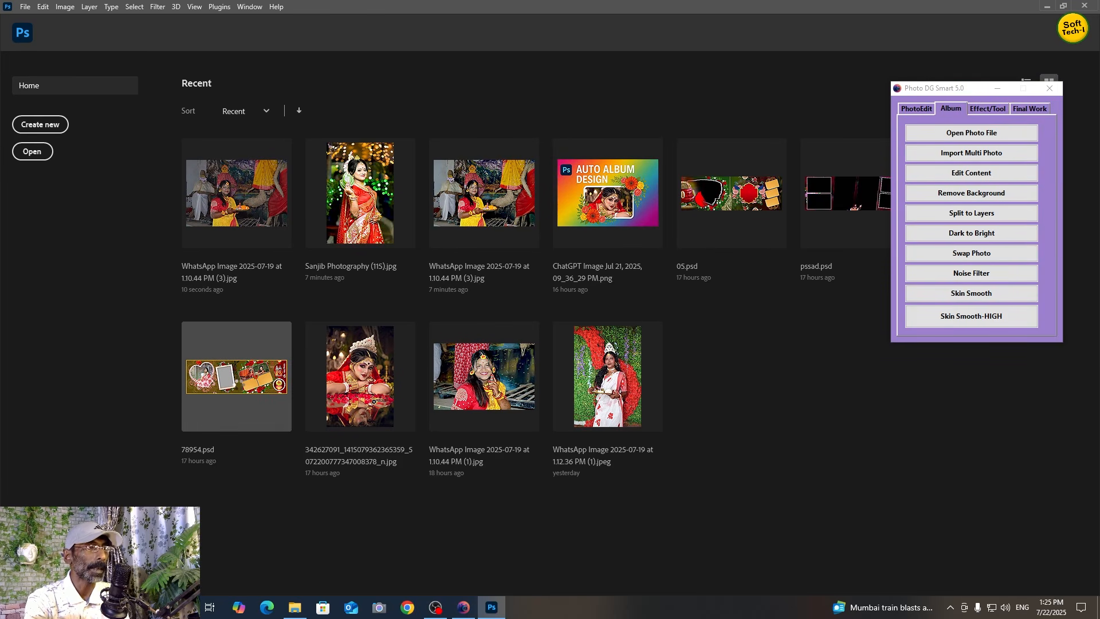
- Open the recent 78954.psd album and check the photos in the heart frame and the collage's upper-right frame
{"action": "left_click", "coordinate": [236, 376]}
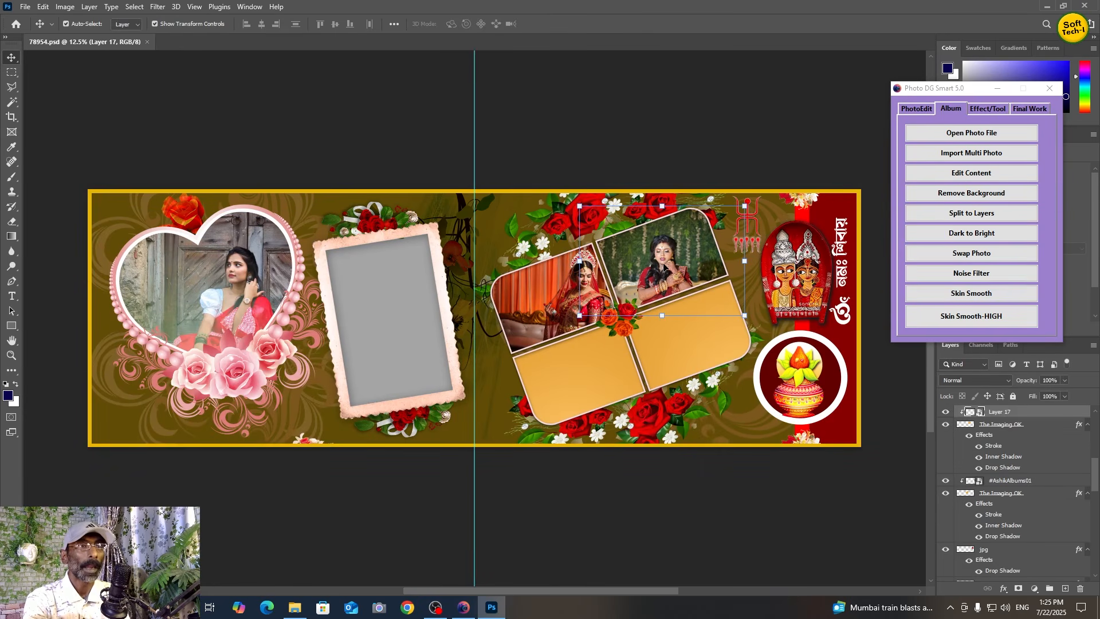
{"action": "left_click", "coordinate": [223, 289]}
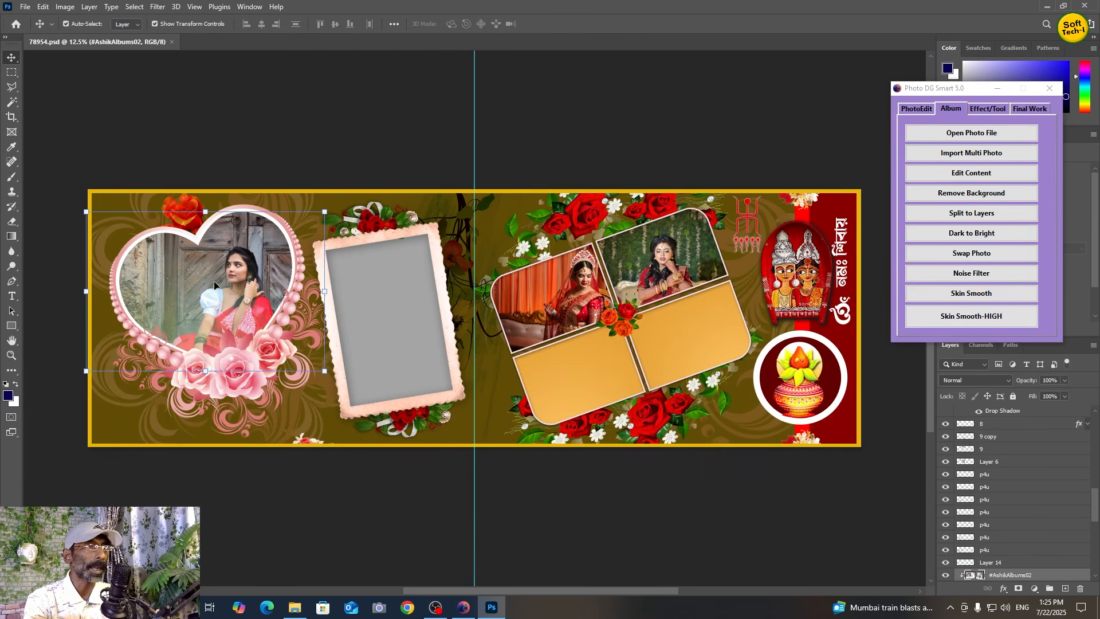
{"action": "left_click", "coordinate": [673, 262]}
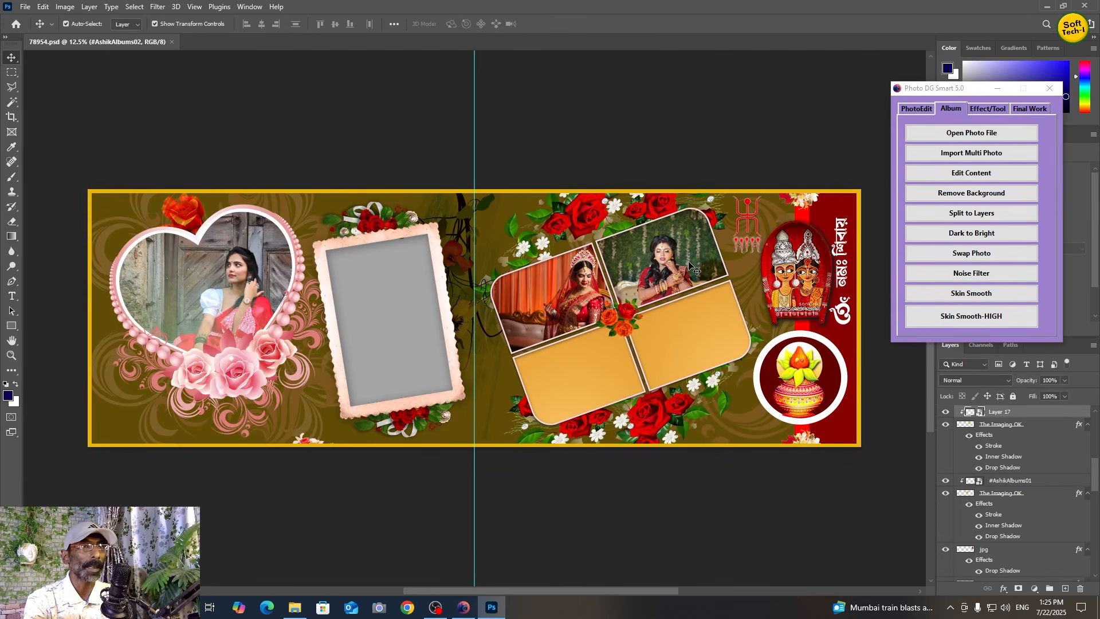
{"action": "left_click", "coordinate": [283, 279]}
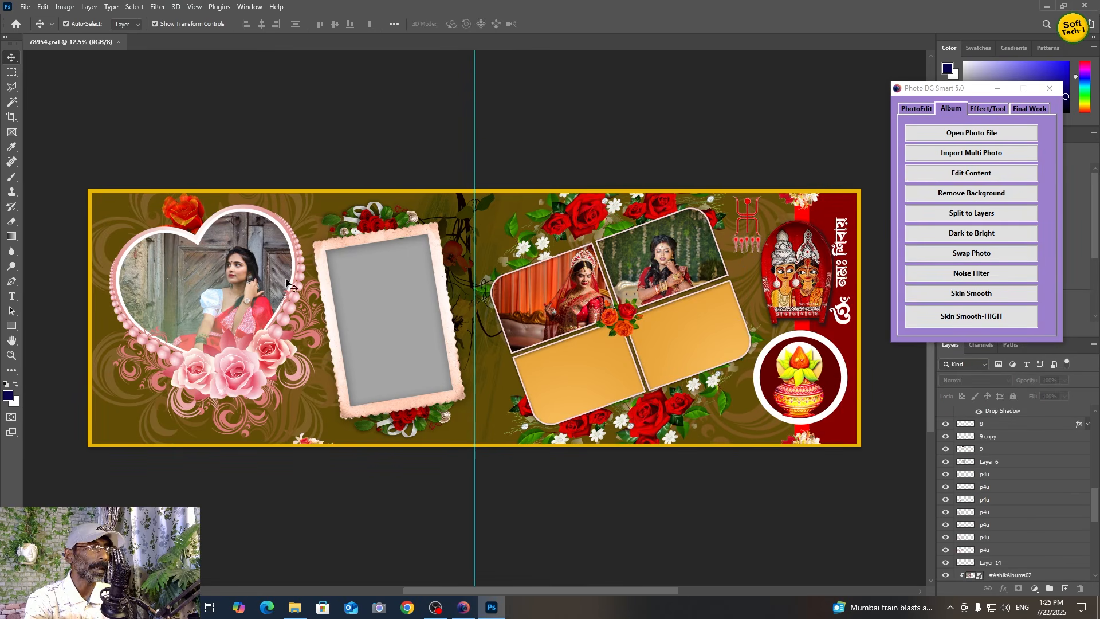
- Select the heart-frame photo together with the collage's upper-right photo and exchange them with Swap Photo
{"action": "left_click", "coordinate": [208, 273]}
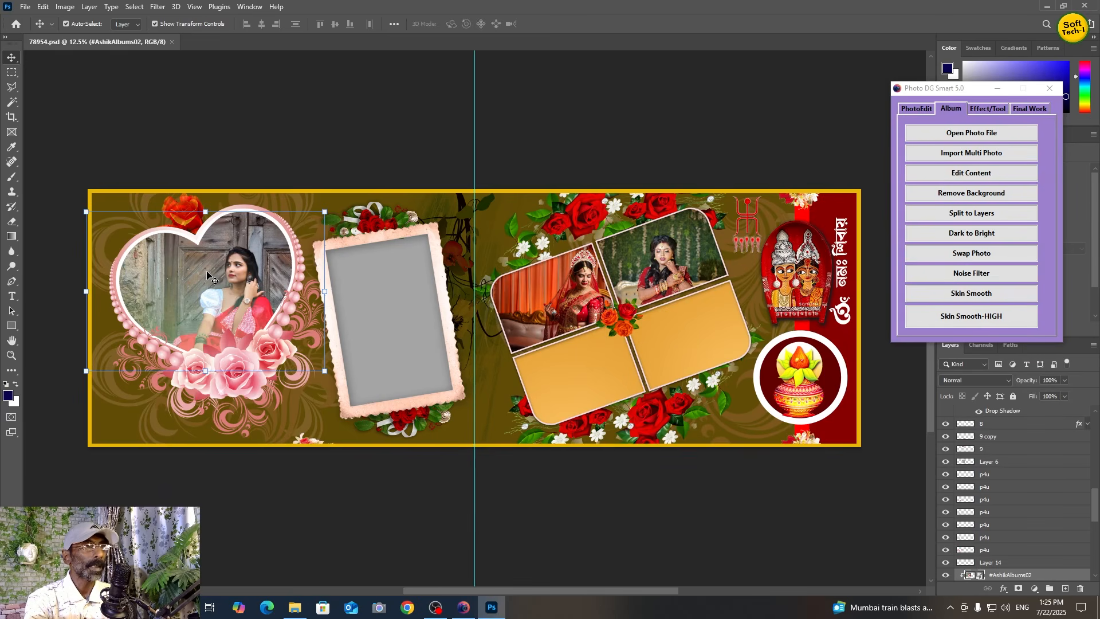
{"action": "left_click", "coordinate": [679, 260], "text": "shift"}
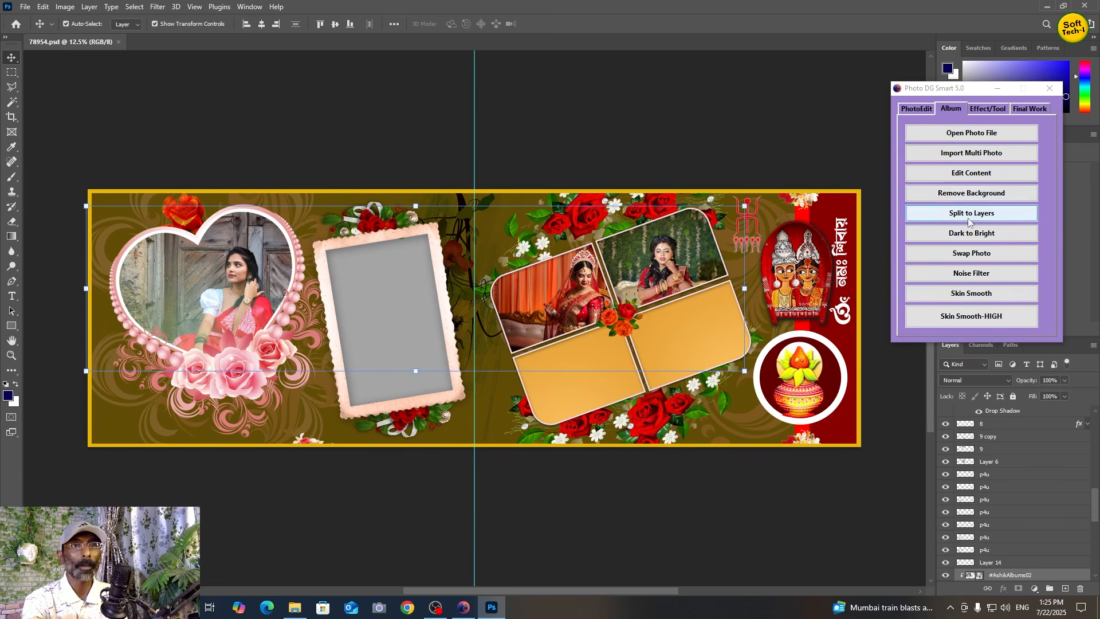
{"action": "left_click", "coordinate": [975, 255]}
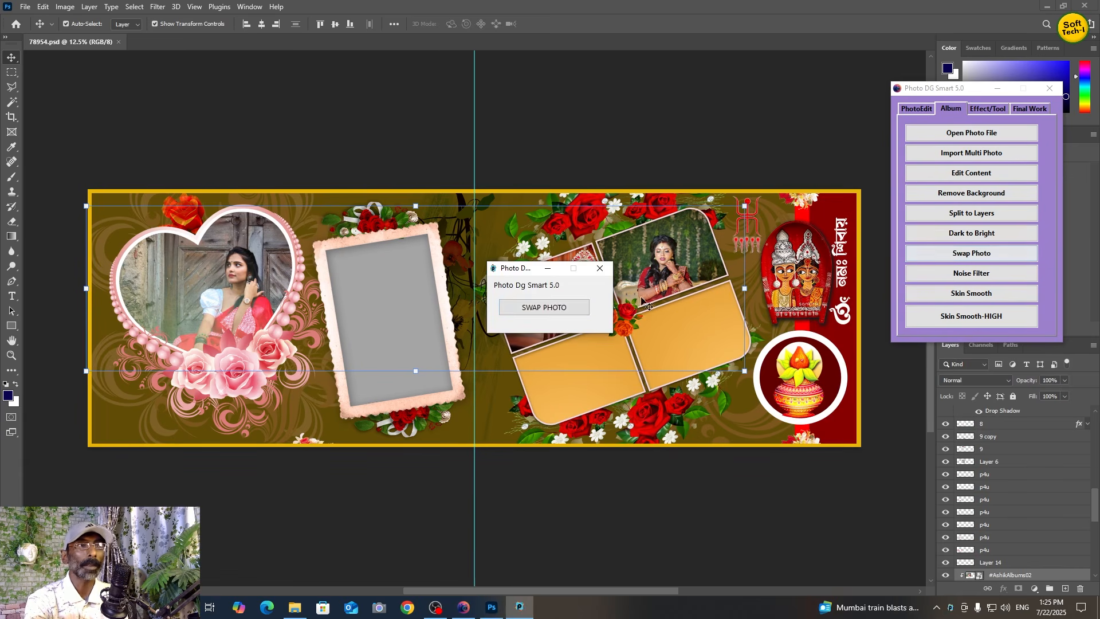
{"action": "left_click", "coordinate": [560, 309]}
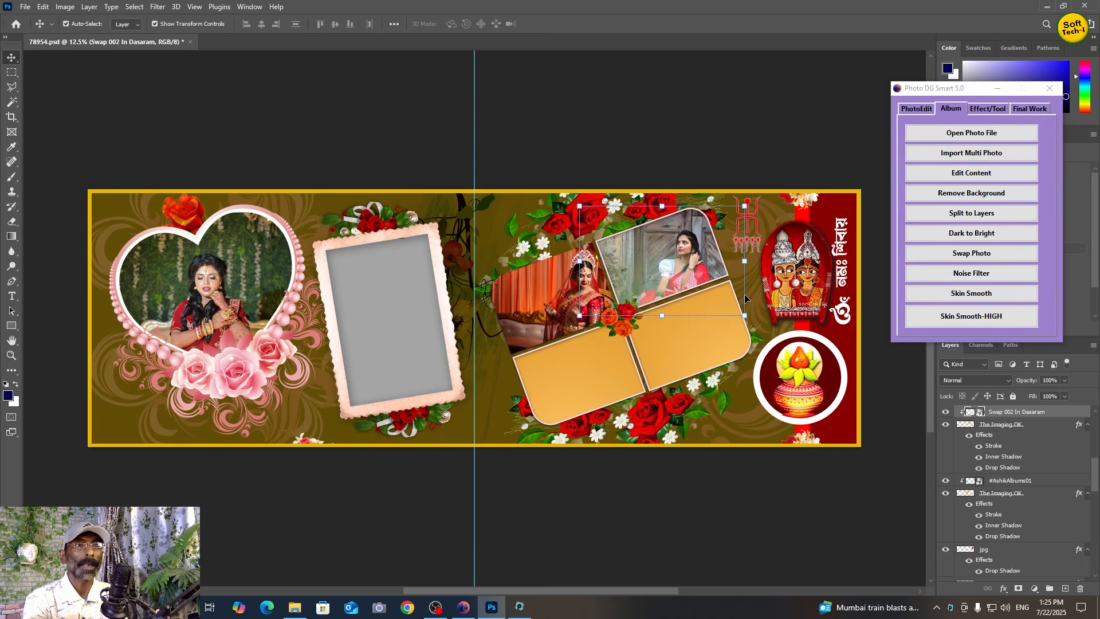
{"action": "left_click", "coordinate": [621, 117]}
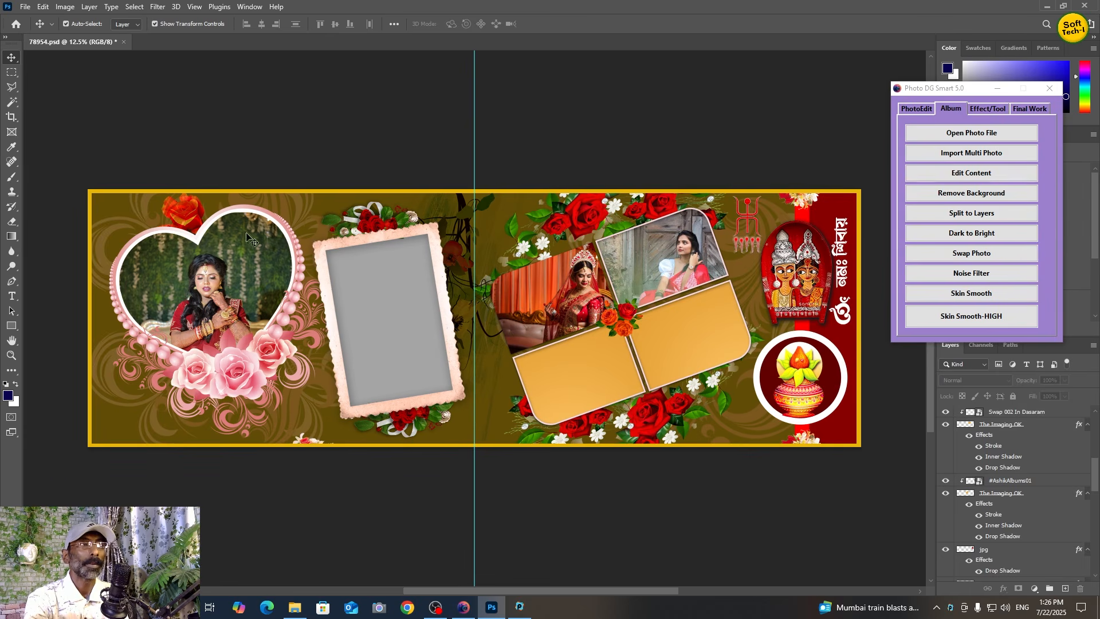
- Open the heart-frame photo's smart object contents and float its document window over the album
{"action": "left_click", "coordinate": [246, 284]}
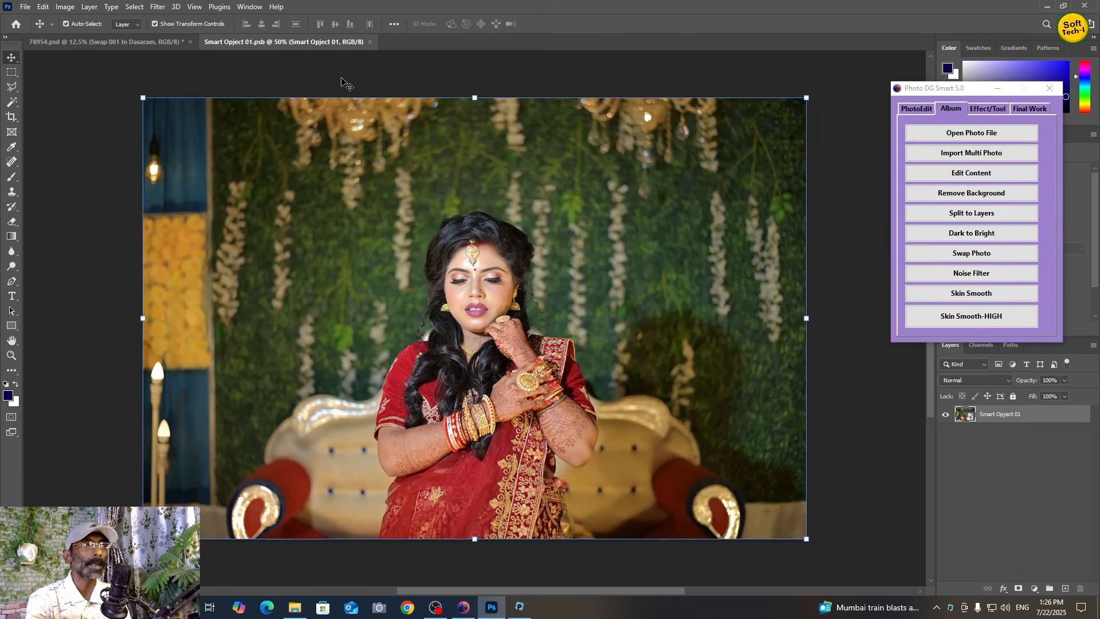
{"action": "left_click_drag", "start_coordinate": [338, 45], "coordinate": [339, 81]}
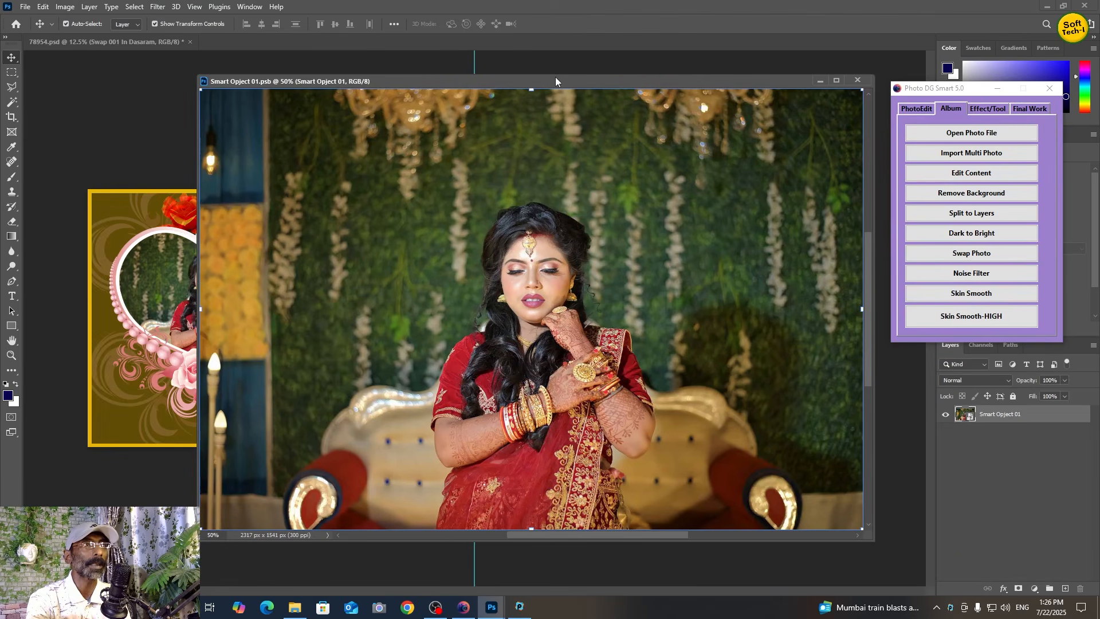
{"action": "left_click_drag", "start_coordinate": [556, 77], "coordinate": [501, 84]}
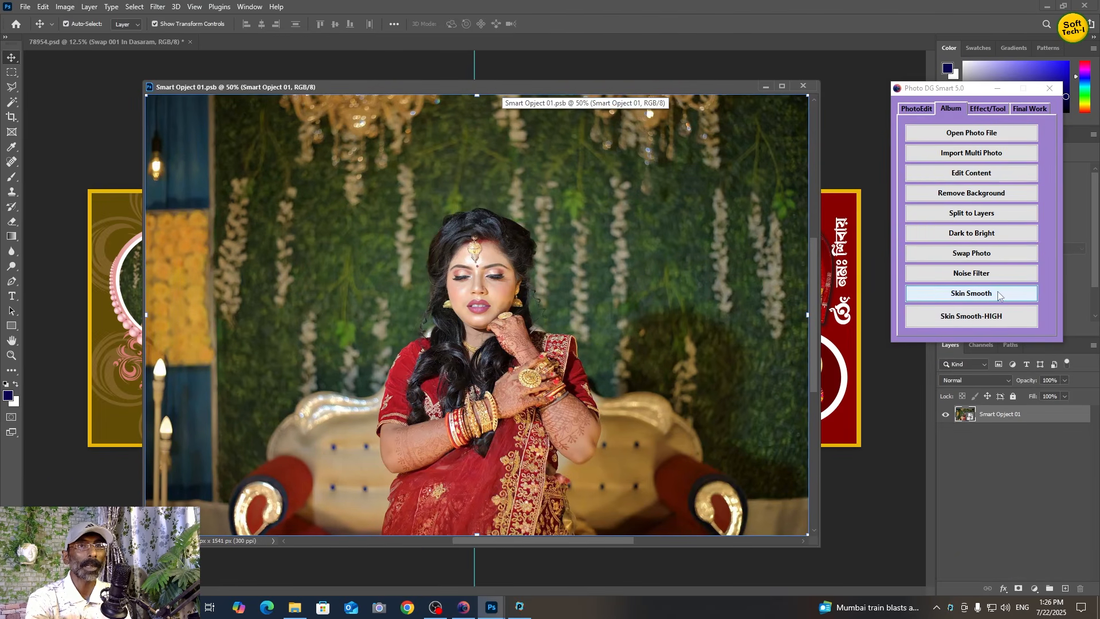
- Apply Noise Filter to the opened bride photo and try Skin Smooth on it
{"action": "left_click", "coordinate": [969, 275]}
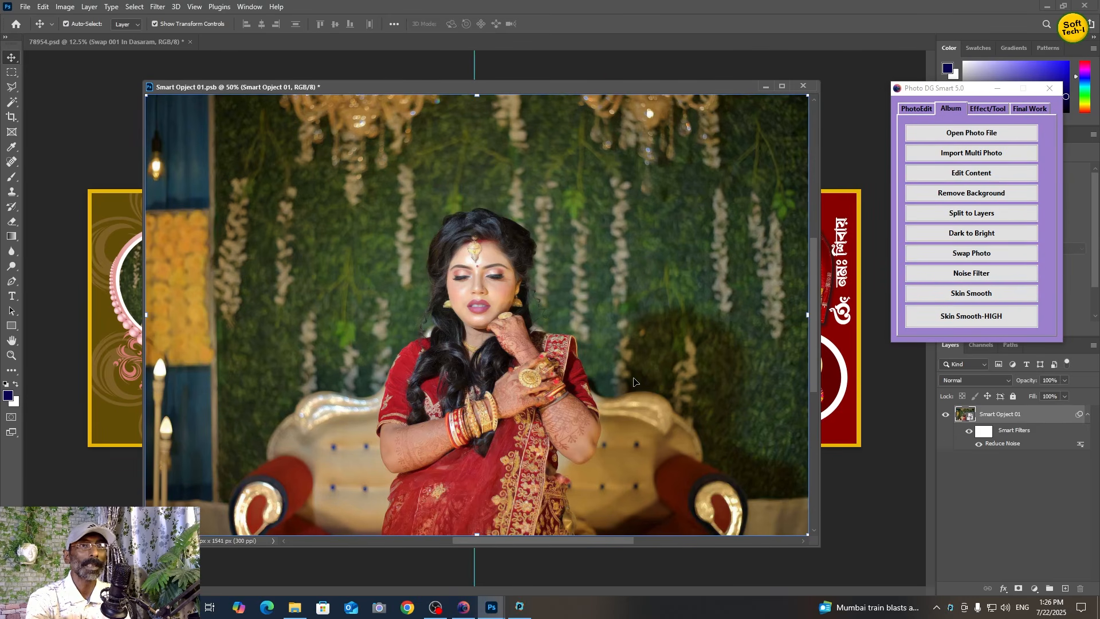
{"action": "left_click", "coordinate": [967, 299]}
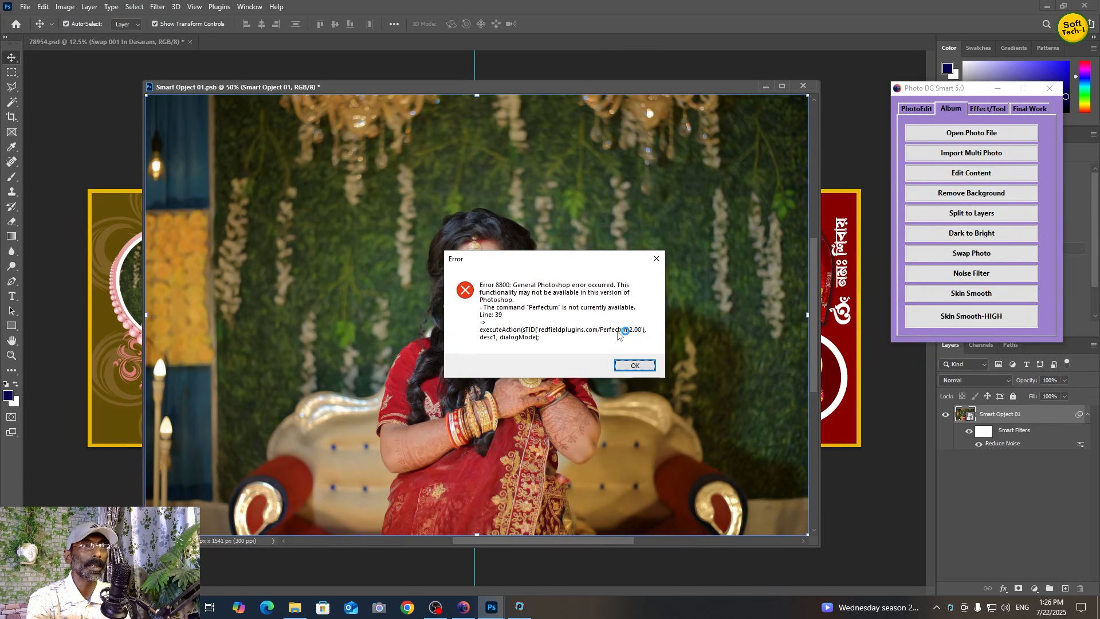
{"action": "left_click", "coordinate": [635, 370]}
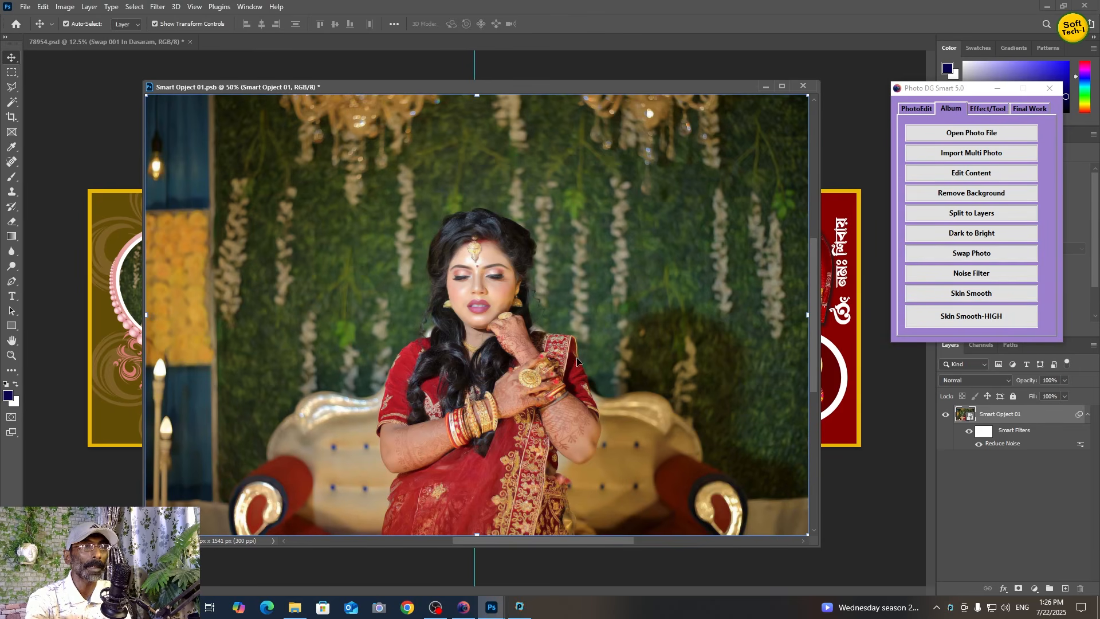
- Flatten the noise-reduced bride photo into a single Background layer
{"action": "left_click", "coordinate": [1093, 345]}
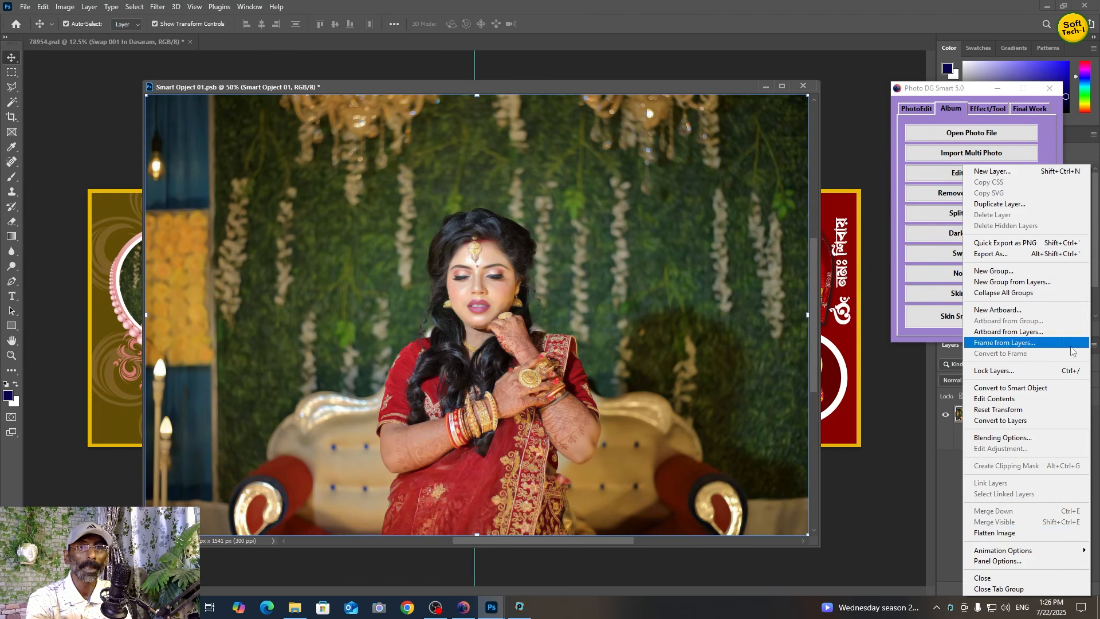
{"action": "left_click", "coordinate": [999, 533]}
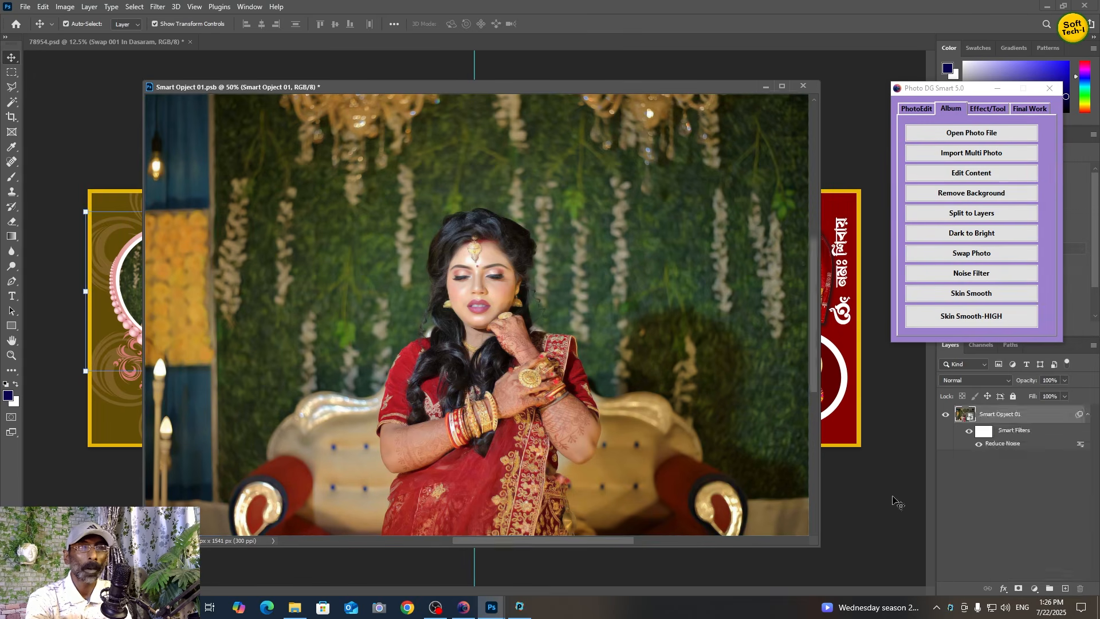
{"action": "left_click_drag", "start_coordinate": [703, 90], "coordinate": [689, 99]}
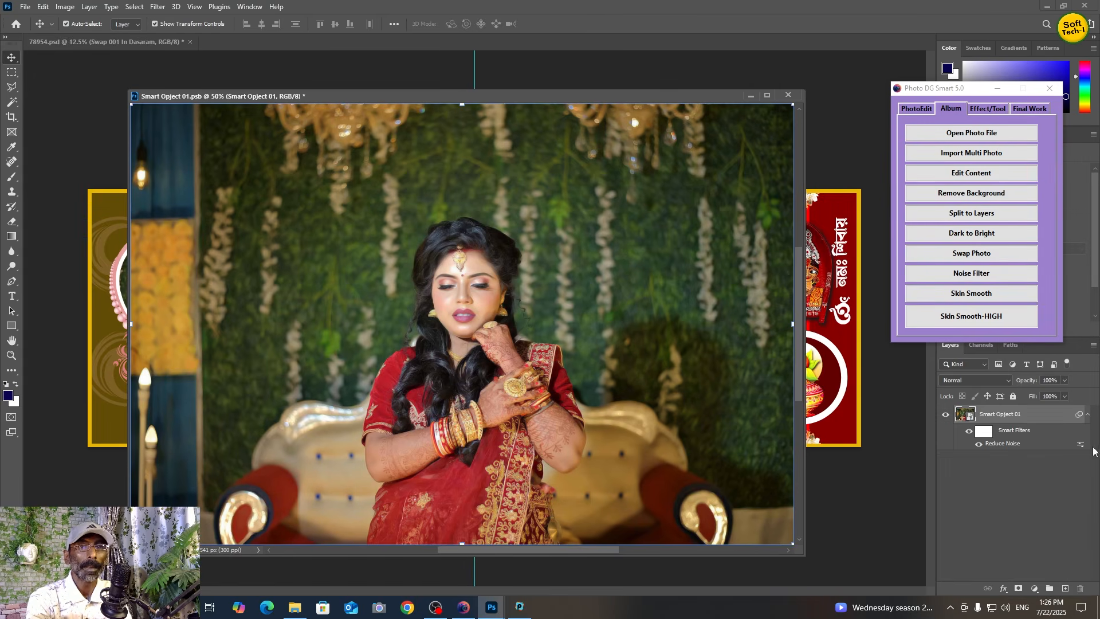
{"action": "left_click", "coordinate": [1093, 345]}
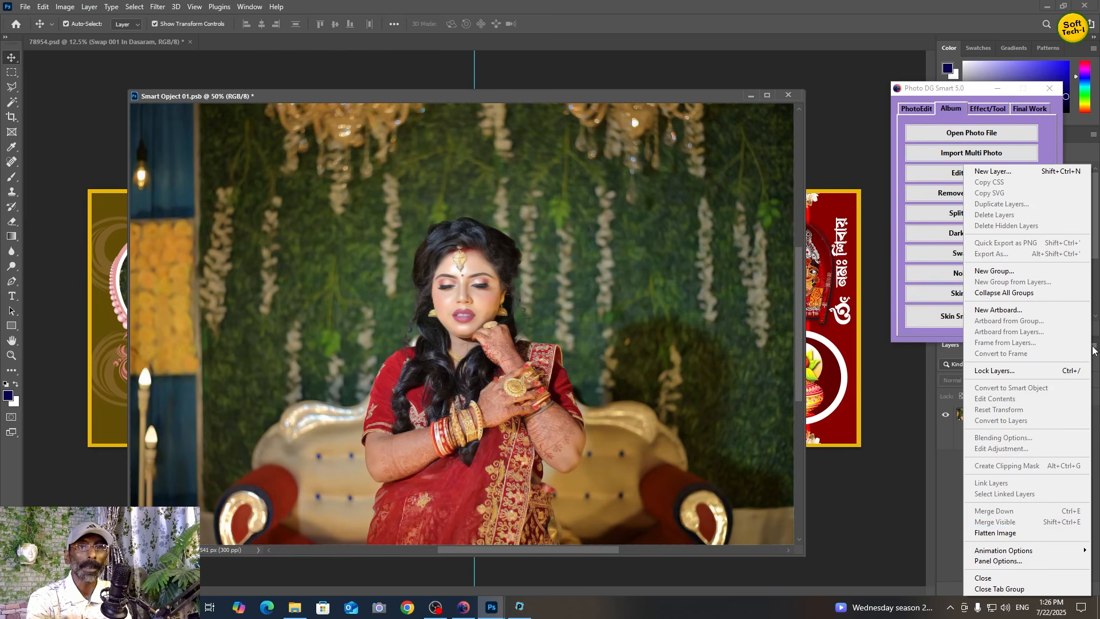
{"action": "left_click", "coordinate": [954, 504]}
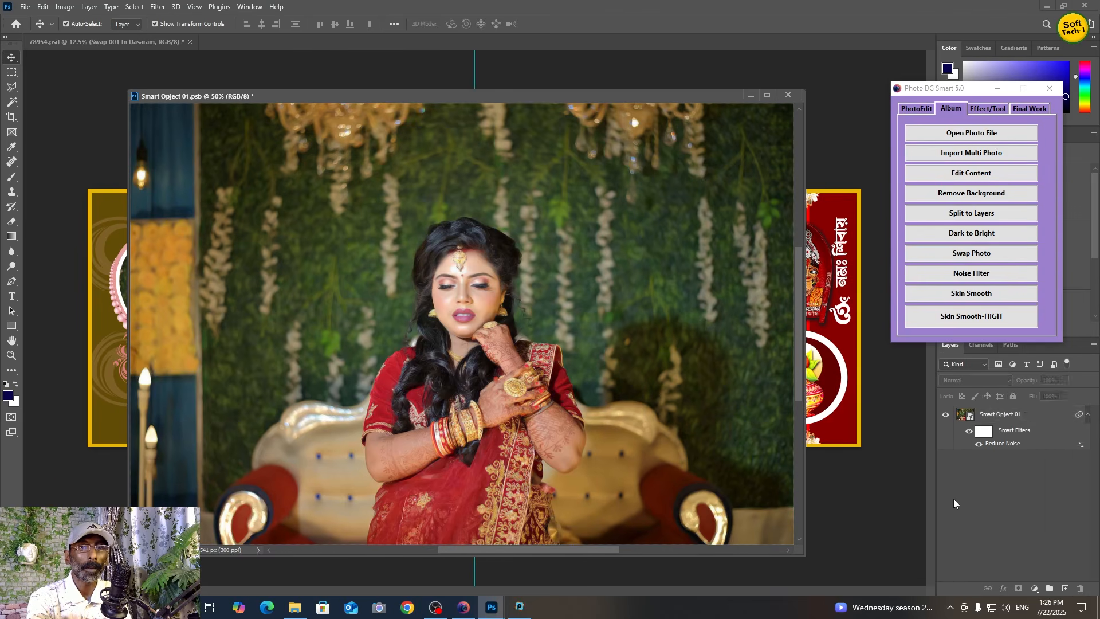
{"action": "left_click", "coordinate": [1010, 418]}
{"action": "left_click", "coordinate": [1094, 345]}
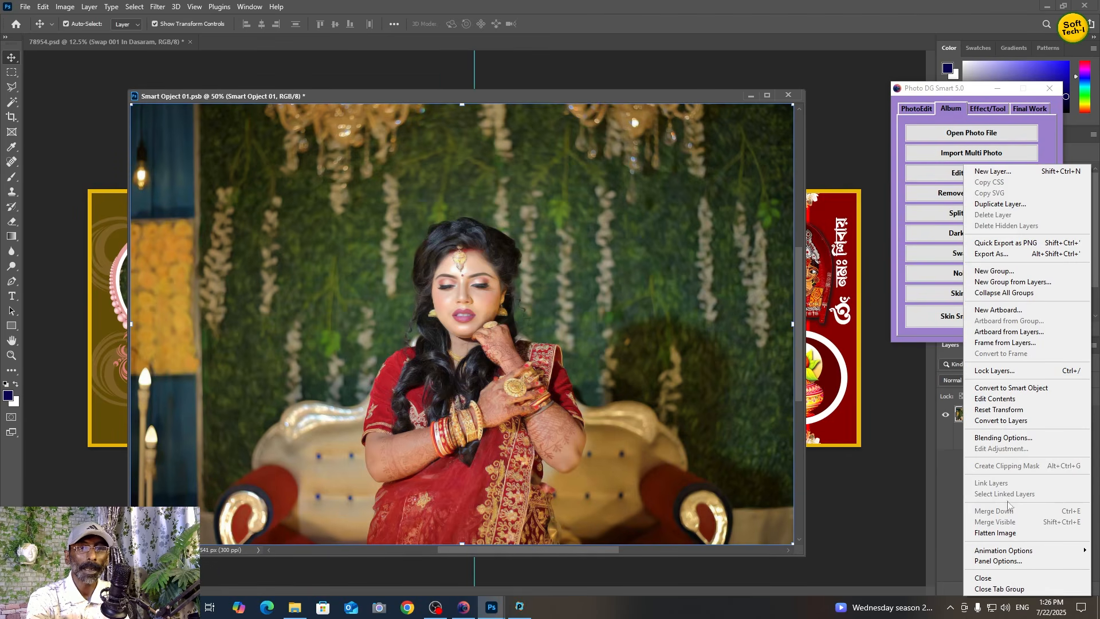
{"action": "left_click", "coordinate": [1004, 534]}
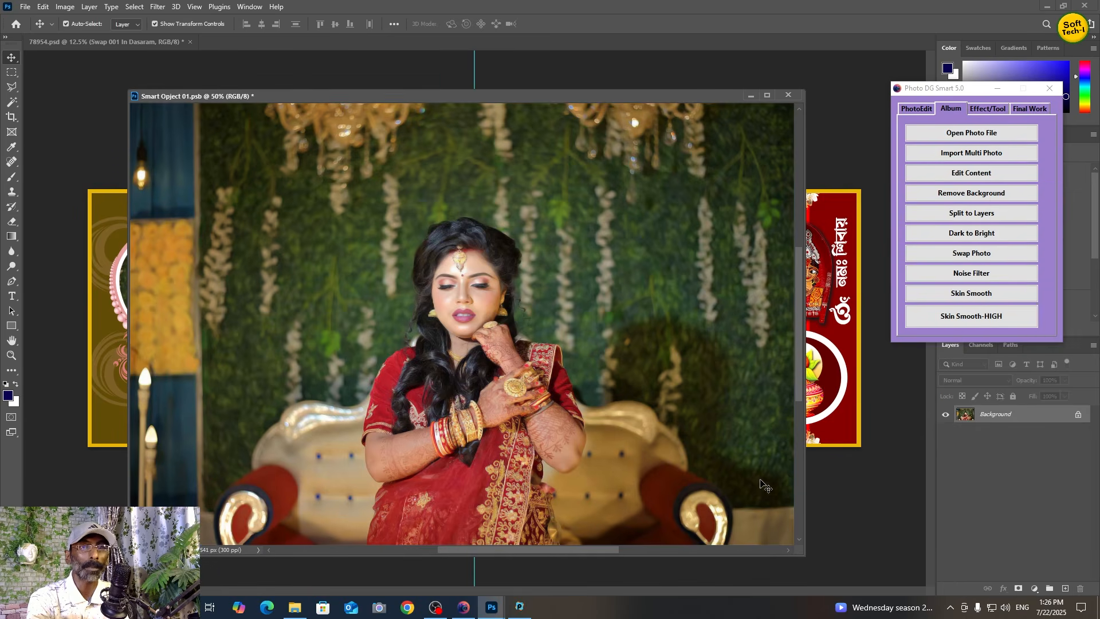
- Convert the photo's Background to a normal layer, offset slightly right and down, and reposition its window
{"action": "mouse_move", "coordinate": [489, 99]}
{"action": "left_mouse_down"}
{"action": "mouse_move", "coordinate": [486, 110]}
{"action": "mouse_move", "coordinate": [498, 113]}
{"action": "mouse_move", "coordinate": [507, 103]}
{"action": "left_mouse_up"}
{"action": "left_click", "coordinate": [579, 255]}
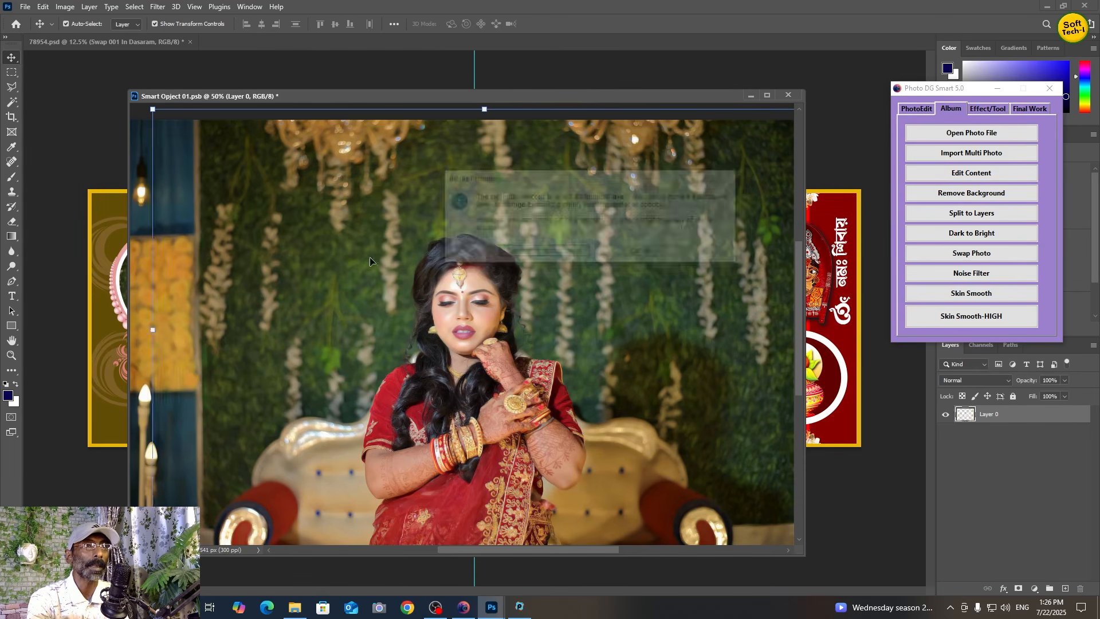
{"action": "left_click_drag", "start_coordinate": [586, 102], "coordinate": [602, 86]}
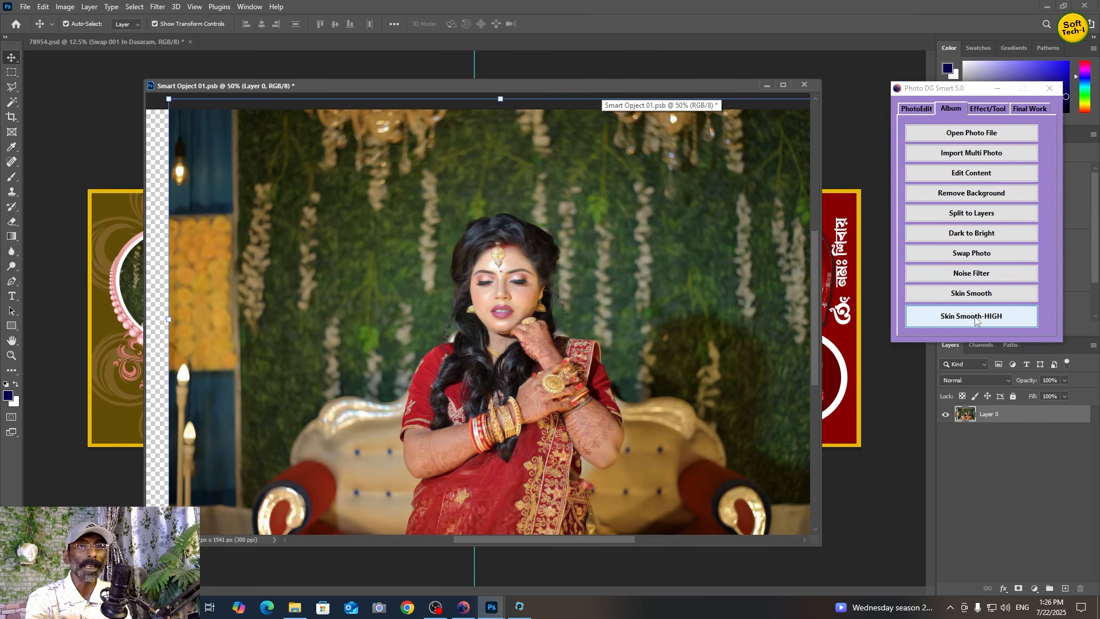
- Run Dark to Bright on the bride photo and close the smart object with its changes saved
{"action": "left_click", "coordinate": [972, 240]}
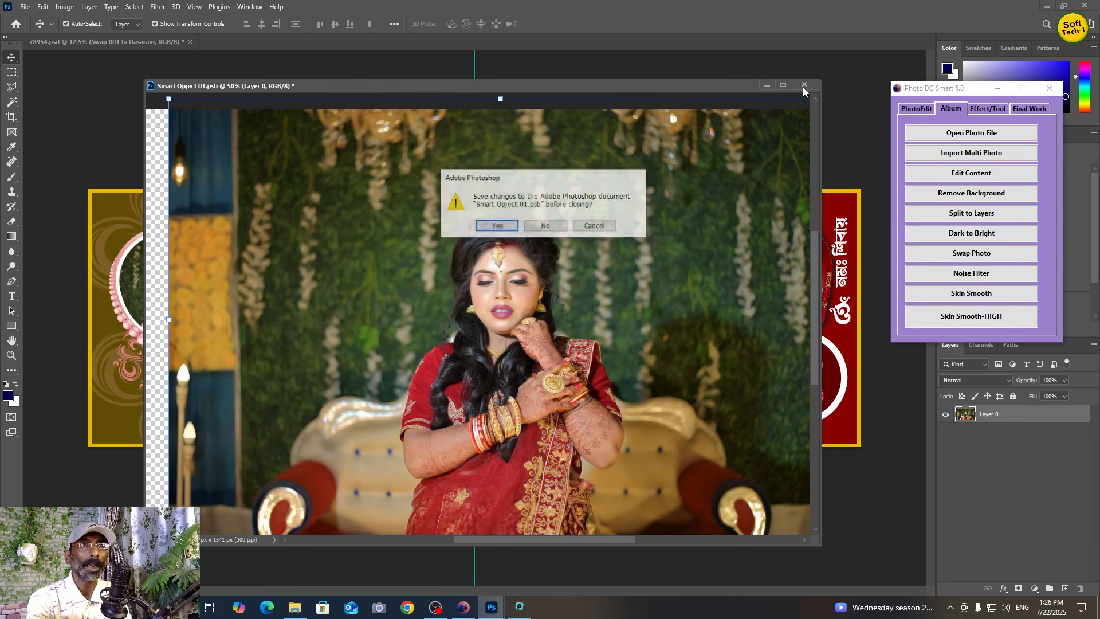
{"action": "left_click", "coordinate": [496, 225]}
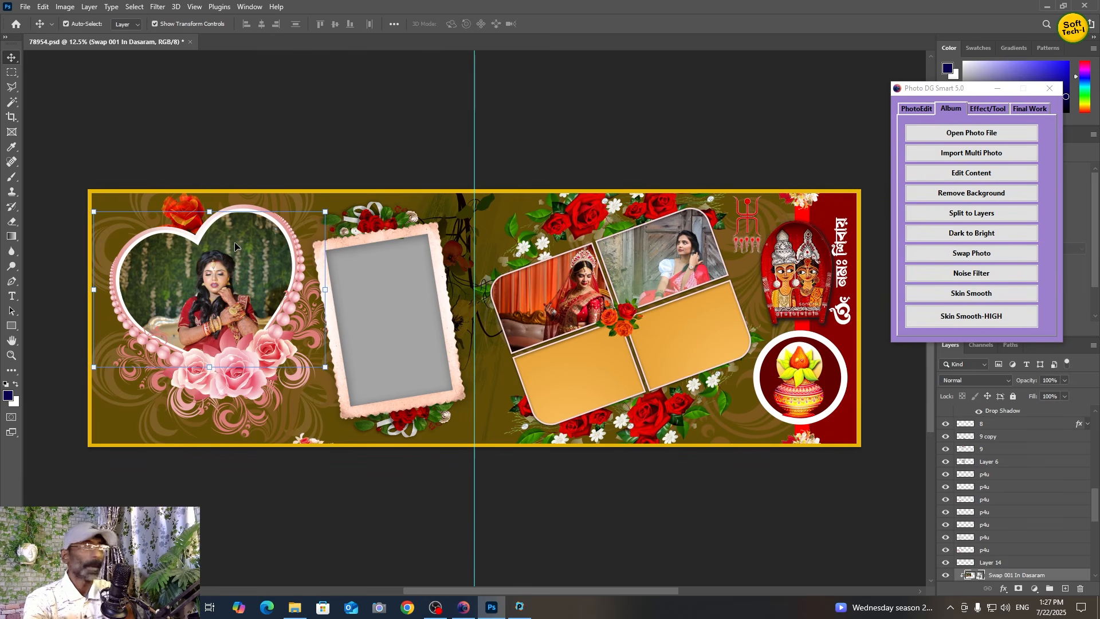
- Delete the bride photo from the album's heart frame
{"action": "left_click", "coordinate": [247, 267]}
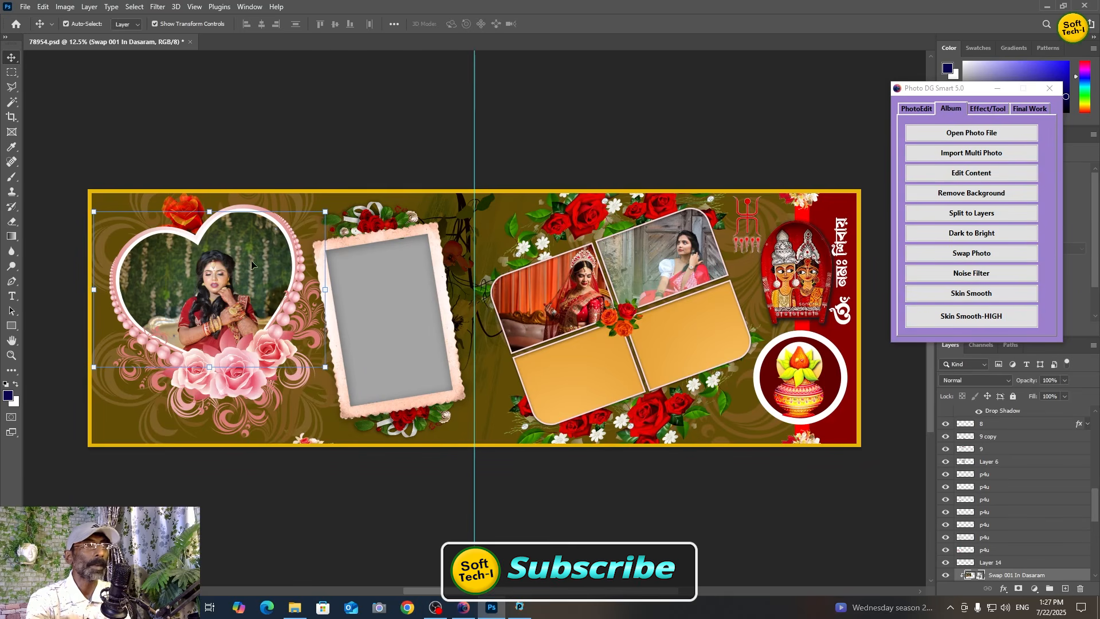
{"action": "key", "text": "Delete"}
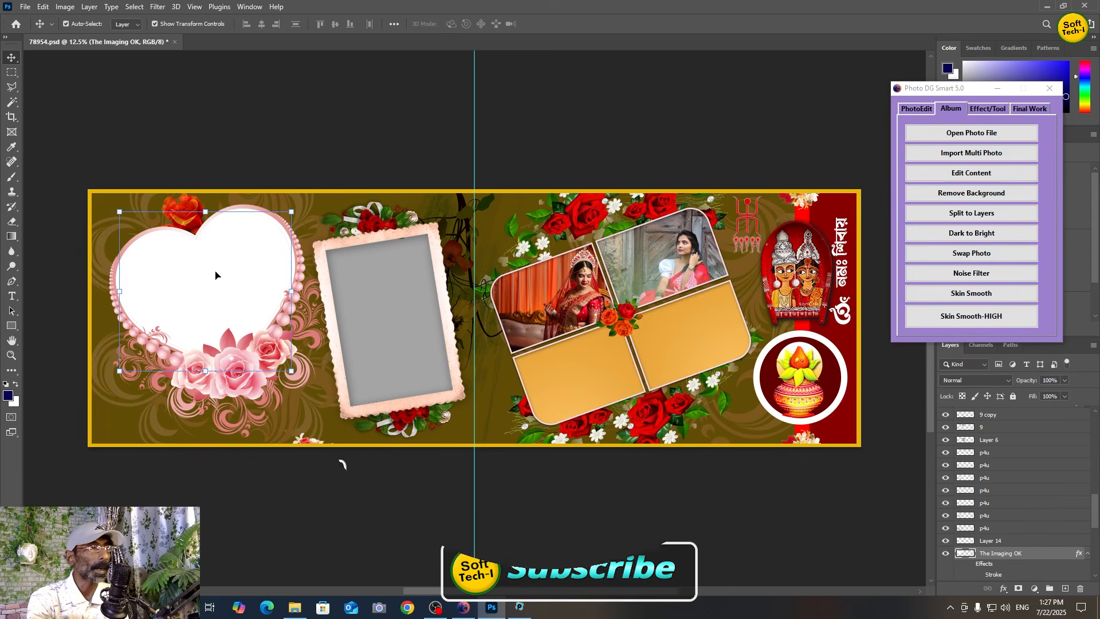
- Open "WhatsApp Image 2025-07-19 at 1.10.44 PM (3).jpg" from the PHOTO folder on the Desktop
{"action": "left_click", "coordinate": [923, 110]}
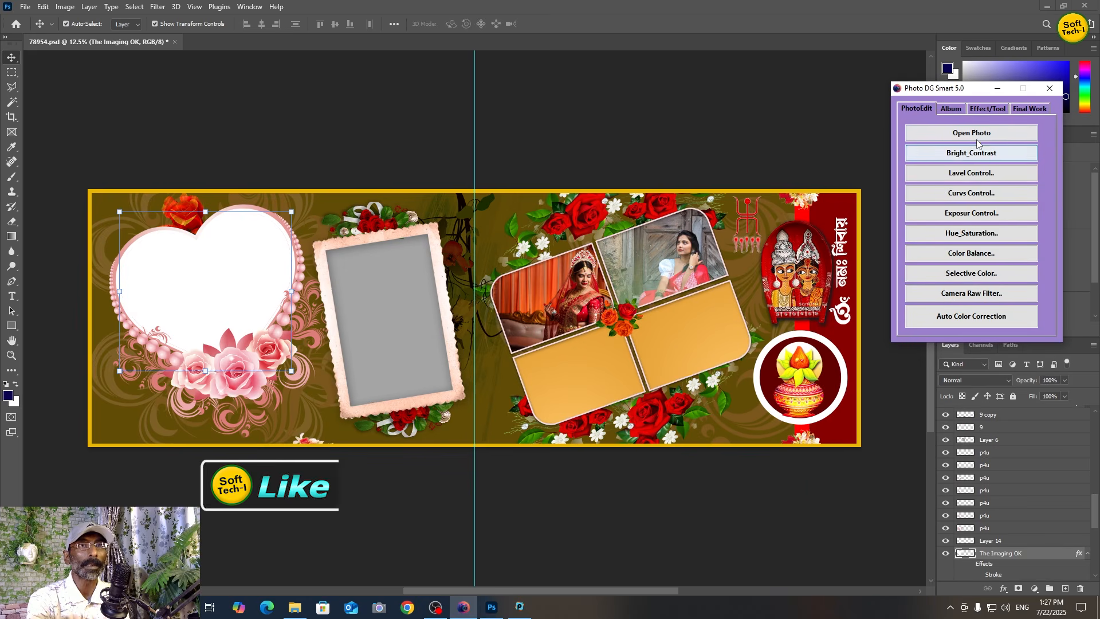
{"action": "left_click", "coordinate": [952, 110]}
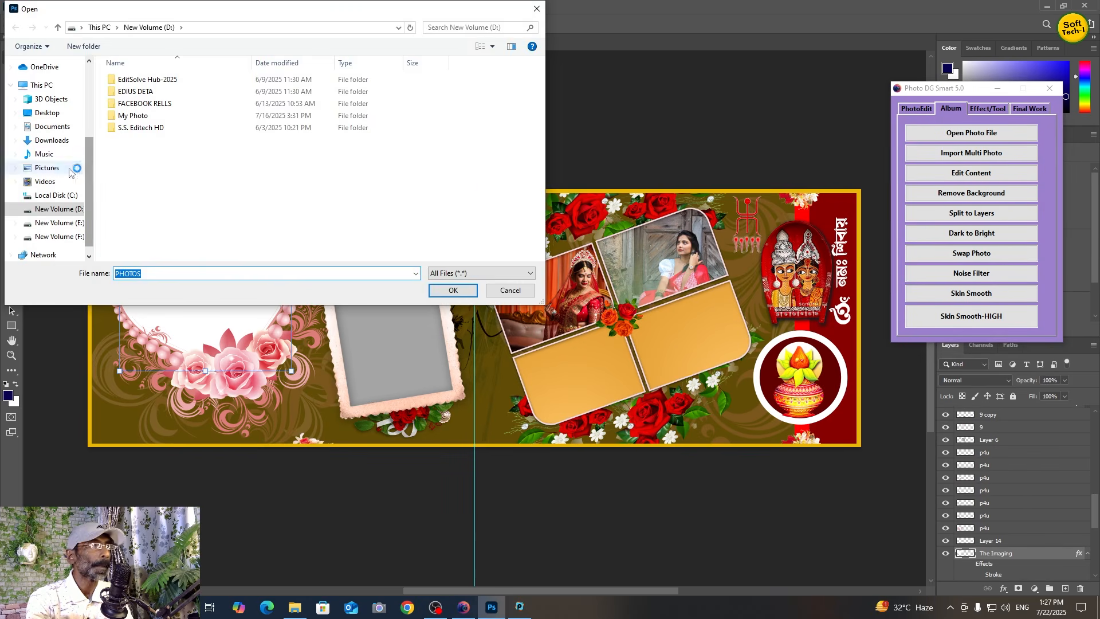
{"action": "left_click", "coordinate": [47, 113]}
{"action": "double_click", "coordinate": [257, 91]}
{"action": "scroll", "coordinate": [286, 189], "scroll_direction": "down", "scroll_amount": 10}
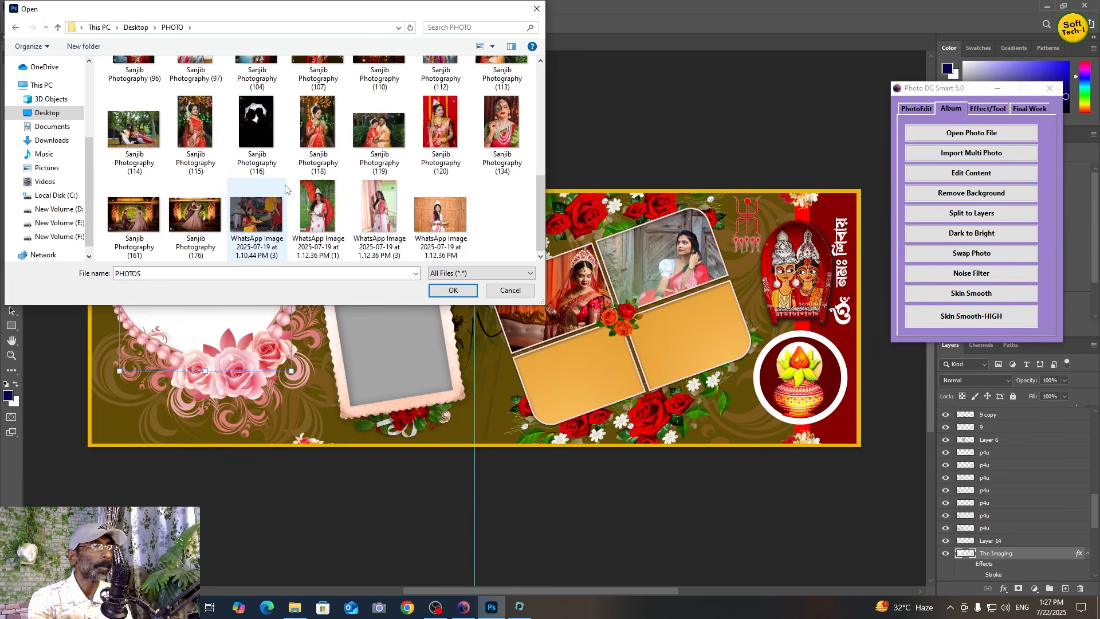
{"action": "double_click", "coordinate": [268, 227]}
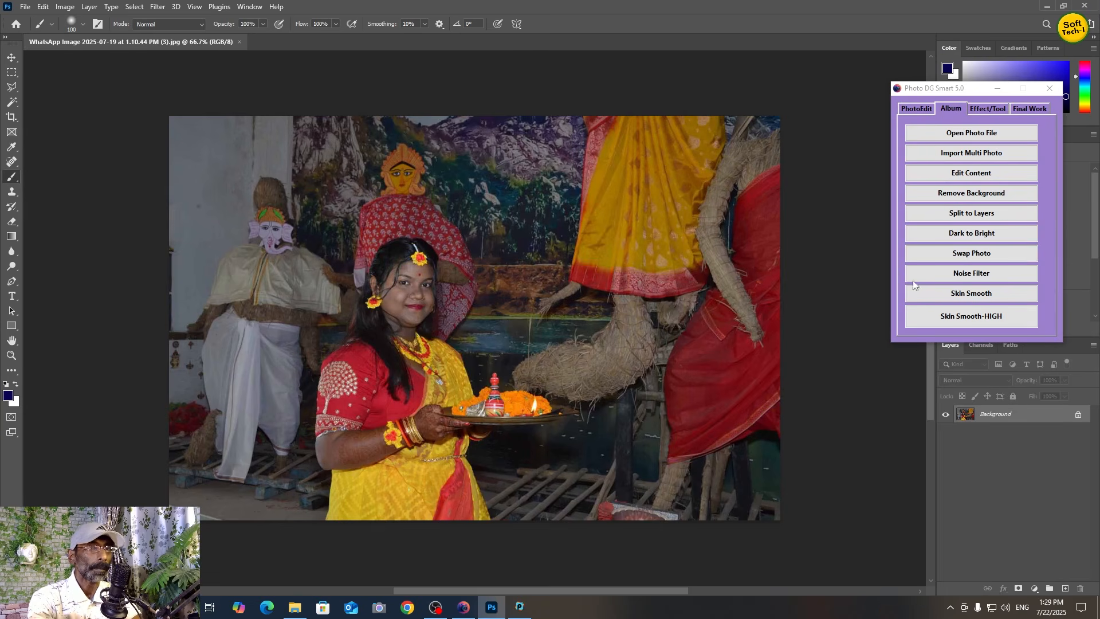
- Run Dark to Bright and Skin Smooth-HIGH on the photo of the woman holding the tray, and close the photo
{"action": "left_click", "coordinate": [964, 238]}
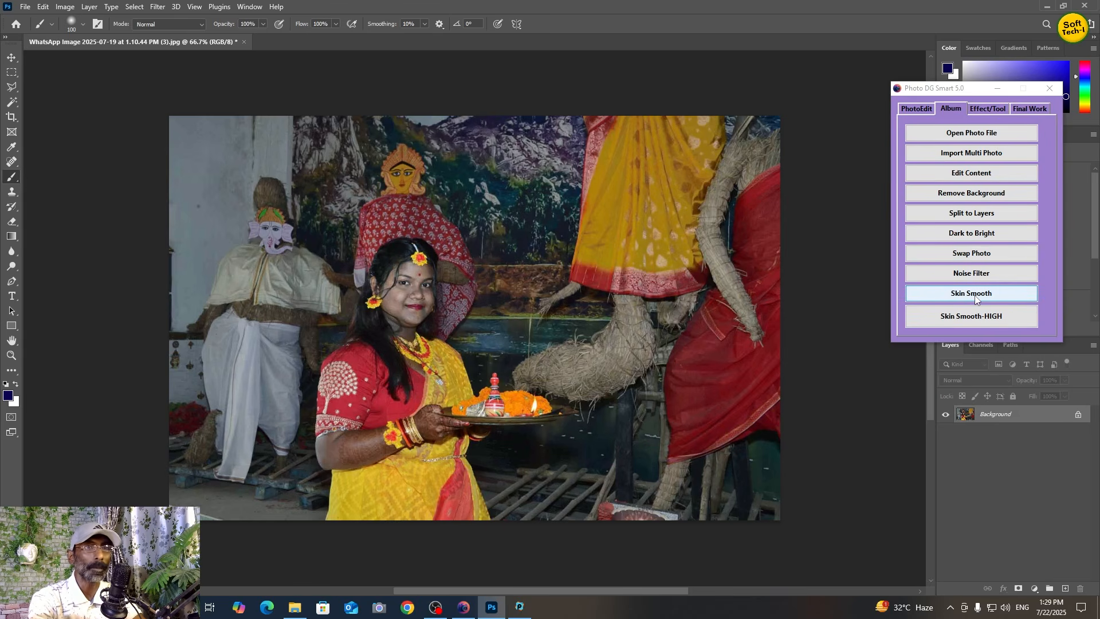
{"action": "left_click", "coordinate": [1004, 321]}
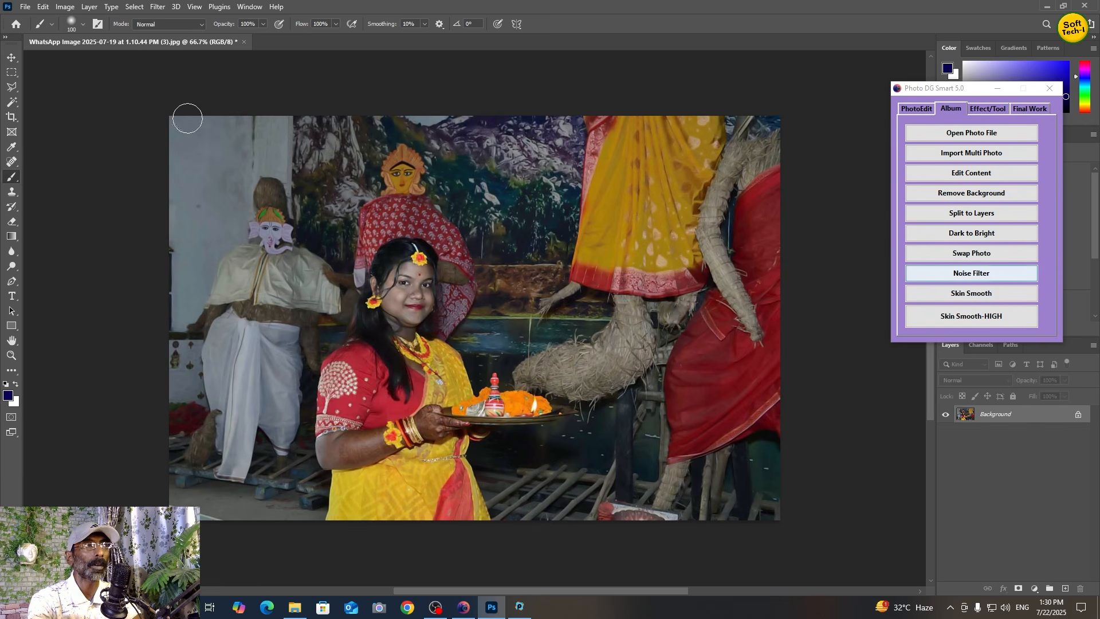
{"action": "left_click", "coordinate": [243, 41]}
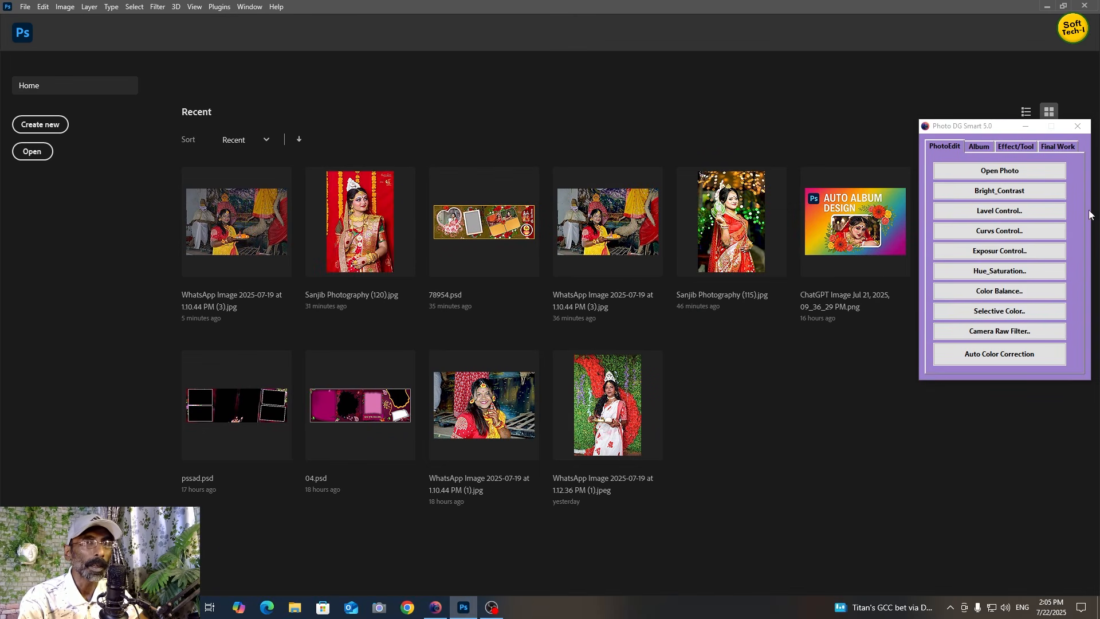
- Reopen "WhatsApp Image 2025-07-19 at 1.10.44 PM (3).jpg" from the recent files and run Dark to Light Face -1 on it
{"action": "left_click", "coordinate": [1015, 147]}
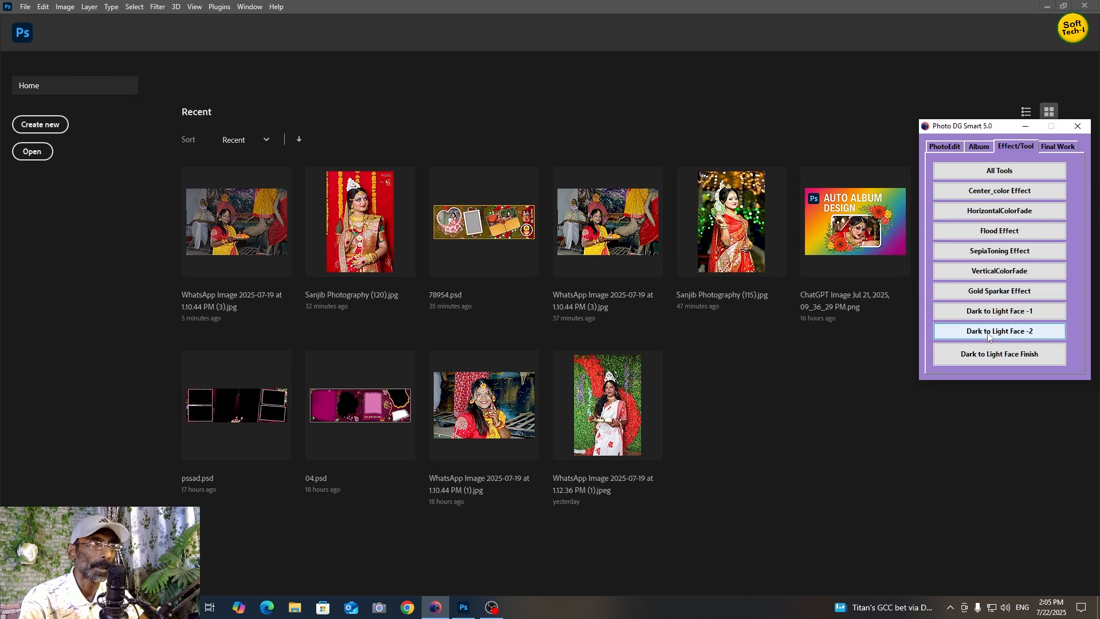
{"action": "left_click", "coordinate": [248, 230]}
{"action": "left_click", "coordinate": [248, 230]}
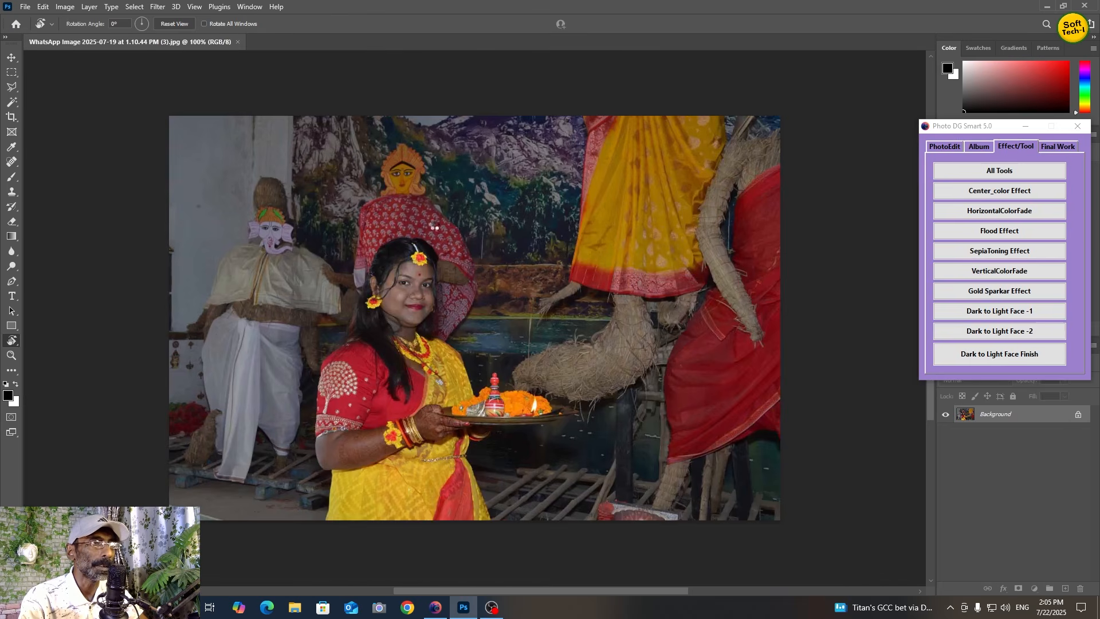
{"action": "left_click", "coordinate": [12, 57]}
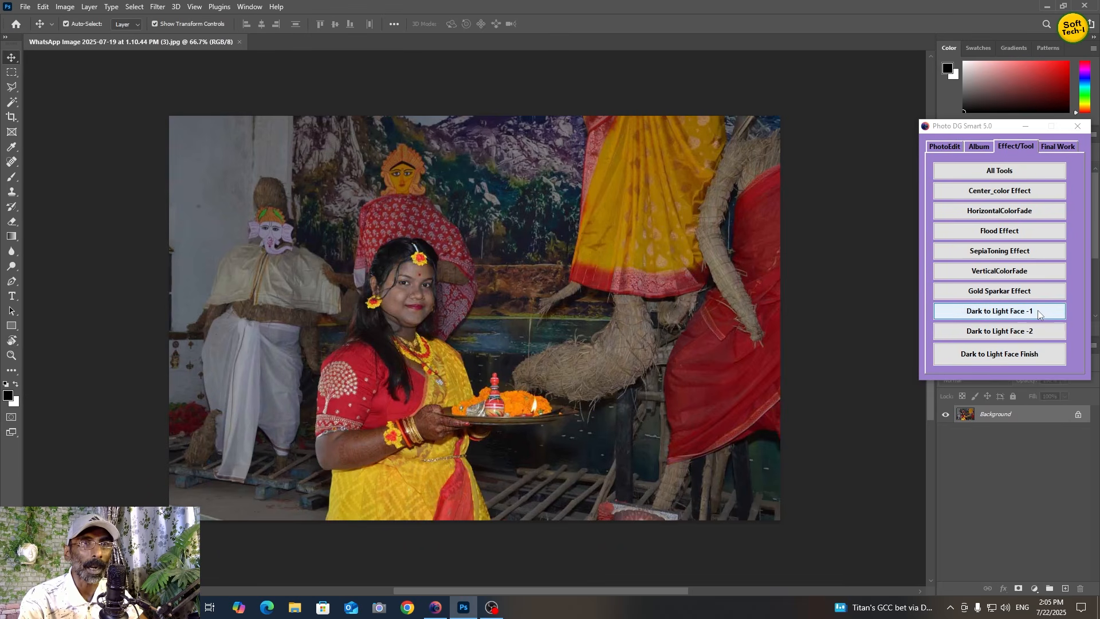
{"action": "left_click", "coordinate": [1020, 313]}
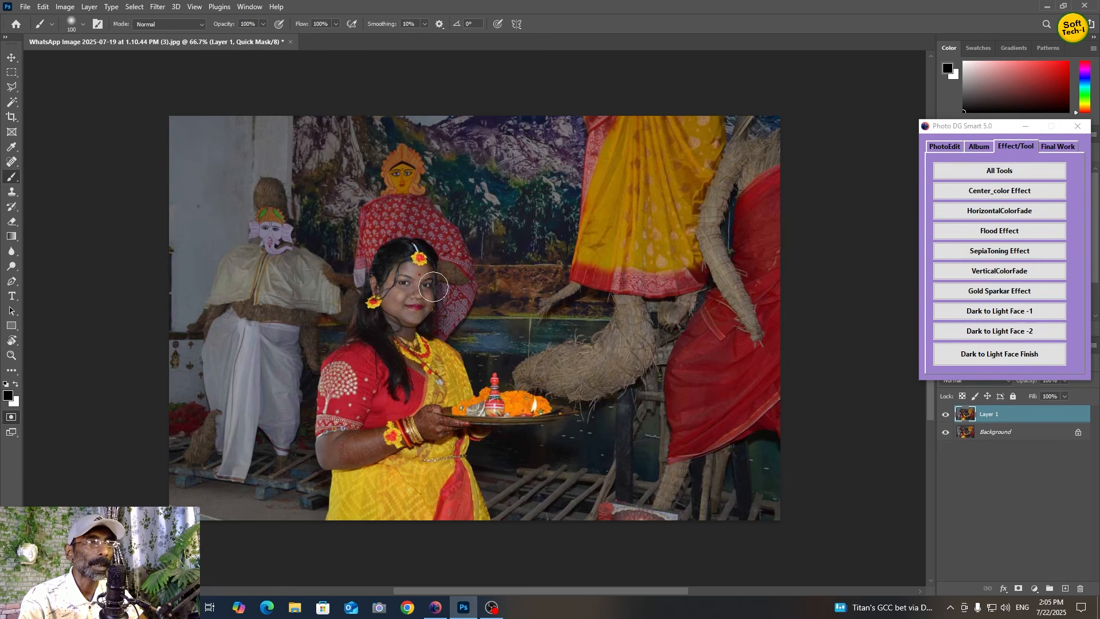
- Check the Masked Areas and Selected Areas choices and the overlay color in Quick Mask Options, and accept the dialog
{"action": "left_click", "coordinate": [11, 420]}
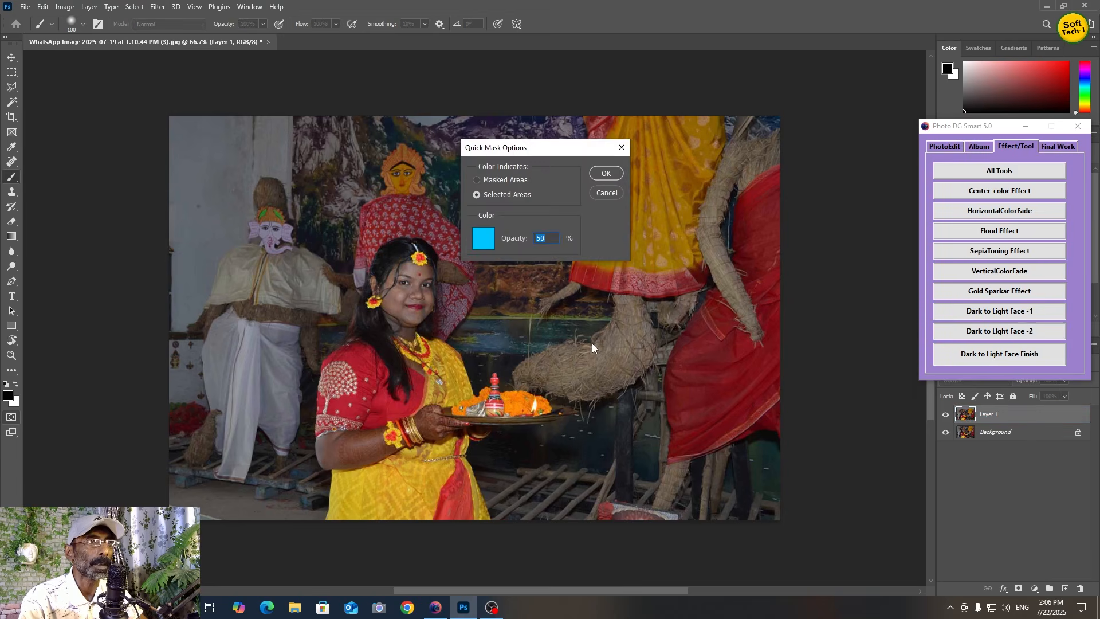
{"action": "left_click", "coordinate": [476, 180]}
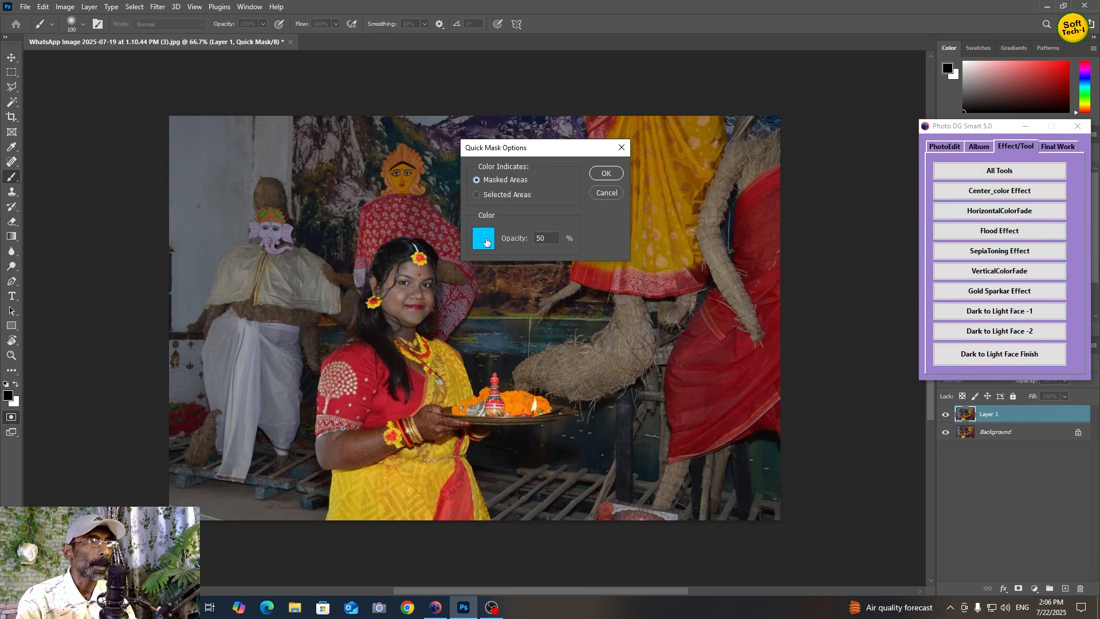
{"action": "left_click", "coordinate": [486, 241]}
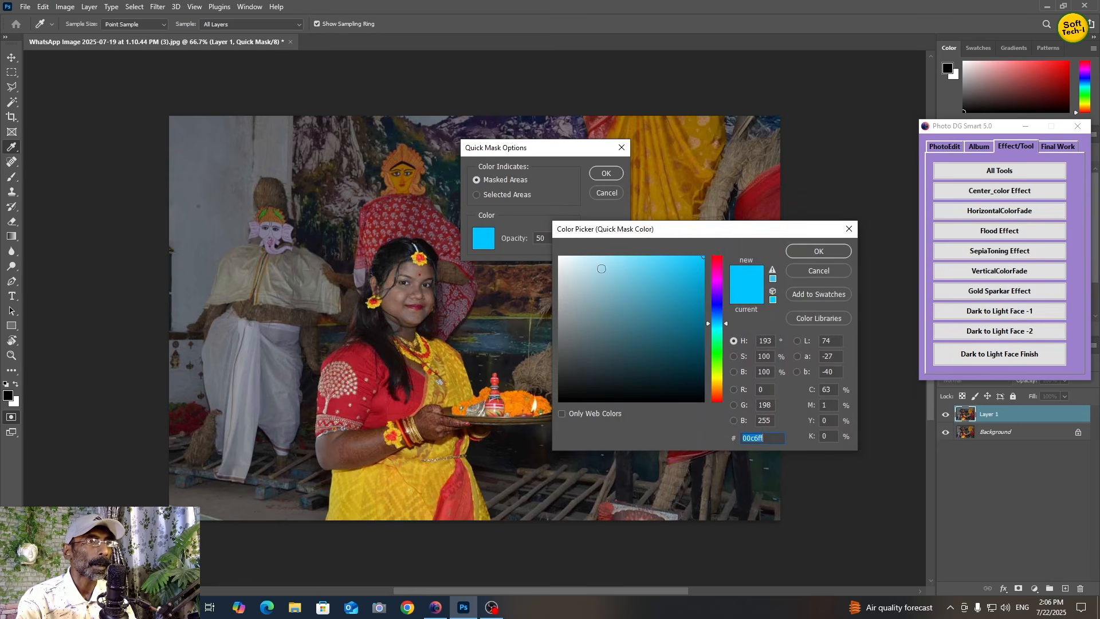
{"action": "left_click", "coordinate": [828, 252]}
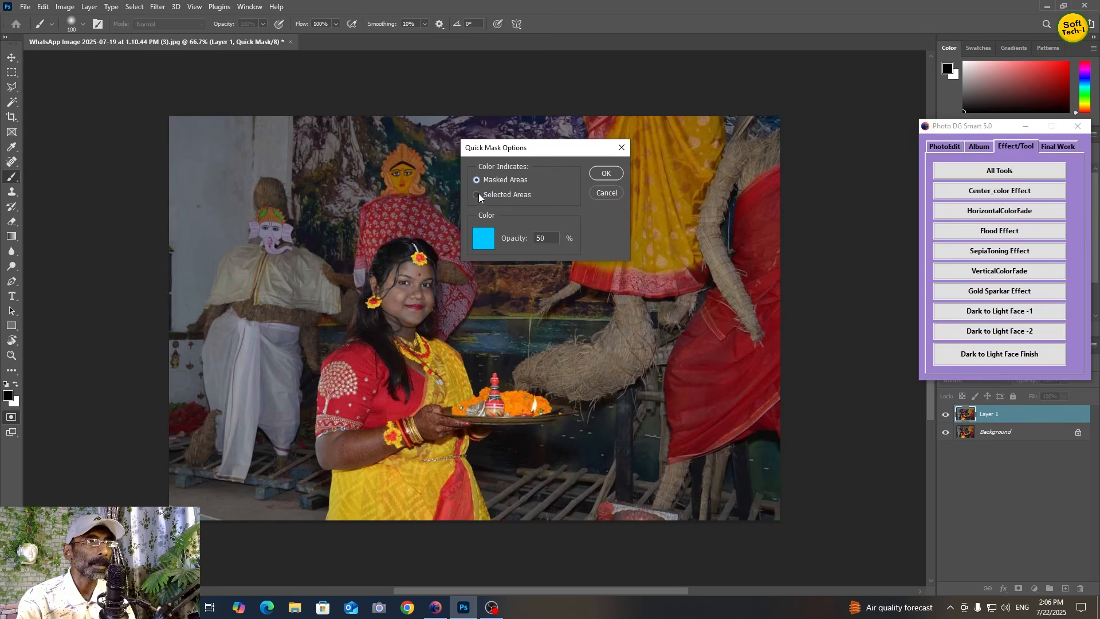
{"action": "left_click", "coordinate": [612, 174]}
- Paint the quick mask over the woman's face and run Dark to Light Face -2
{"action": "mouse_move", "coordinate": [423, 283]}
{"action": "left_mouse_down"}
{"action": "mouse_move", "coordinate": [401, 317]}
{"action": "mouse_move", "coordinate": [421, 321]}
{"action": "mouse_move", "coordinate": [428, 305]}
{"action": "mouse_move", "coordinate": [429, 283]}
{"action": "mouse_move", "coordinate": [409, 274]}
{"action": "mouse_move", "coordinate": [393, 305]}
{"action": "mouse_move", "coordinate": [419, 319]}
{"action": "mouse_move", "coordinate": [430, 305]}
{"action": "mouse_move", "coordinate": [430, 284]}
{"action": "mouse_move", "coordinate": [406, 276]}
{"action": "mouse_move", "coordinate": [412, 319]}
{"action": "left_mouse_up"}
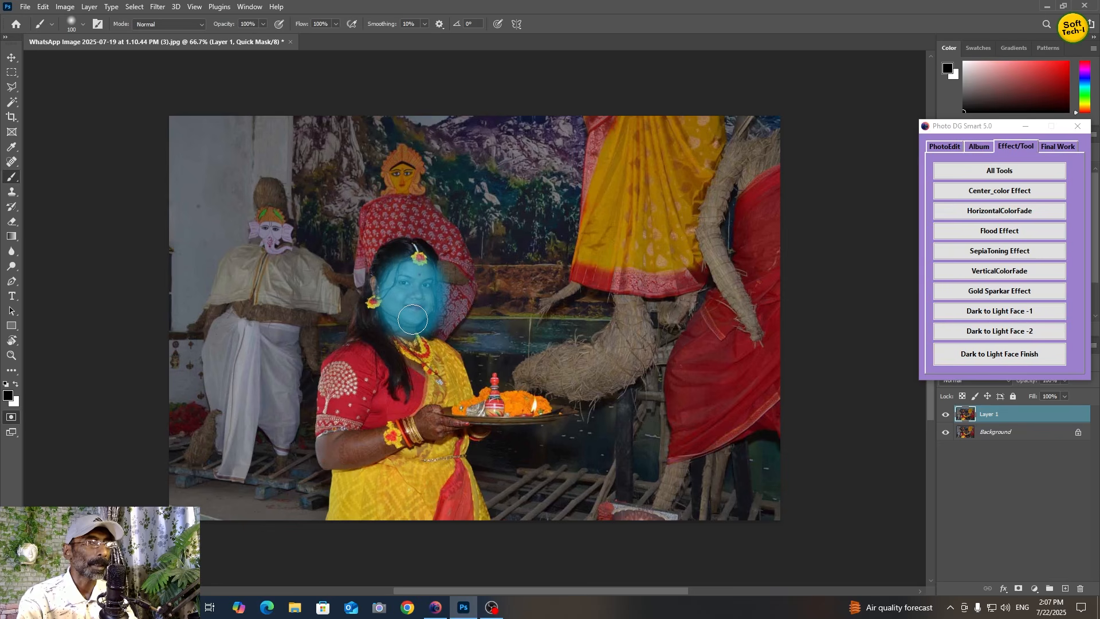
{"action": "left_click", "coordinate": [999, 333]}
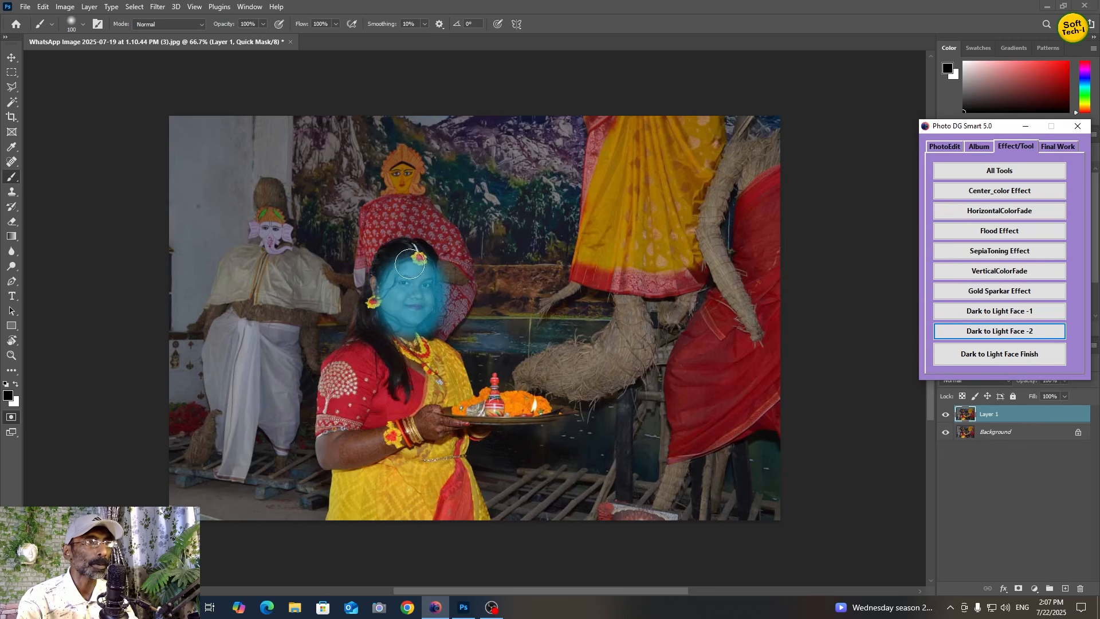
{"action": "left_click", "coordinate": [999, 330]}
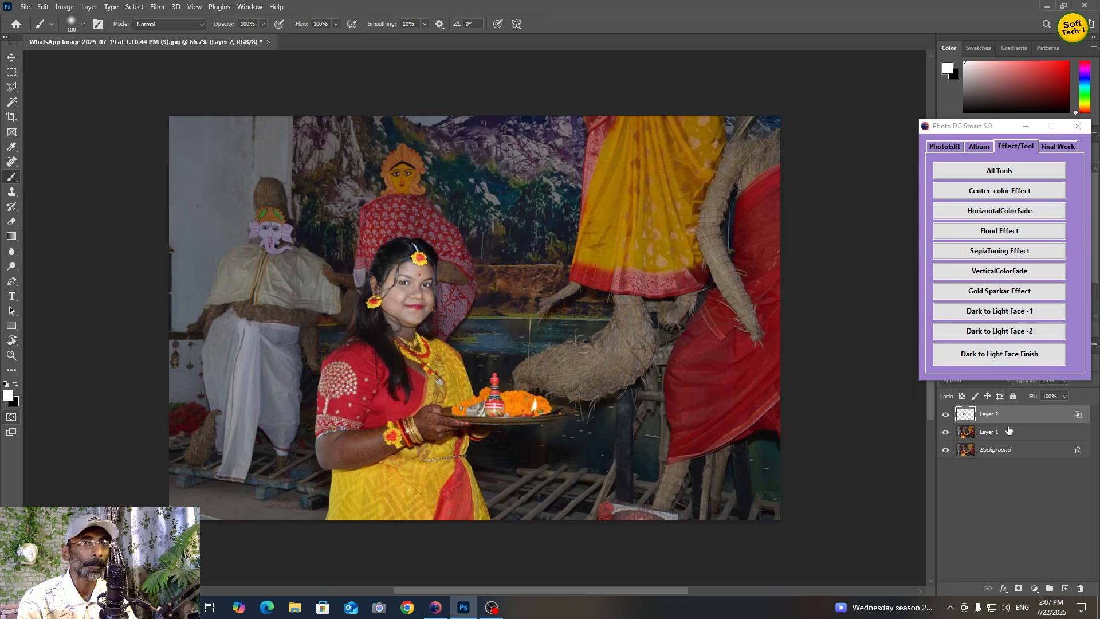
- Move the Photo DG Smart window off the layer controls and set Layer 2's opacity to 82%
{"action": "left_click_drag", "start_coordinate": [996, 128], "coordinate": [989, 98]}
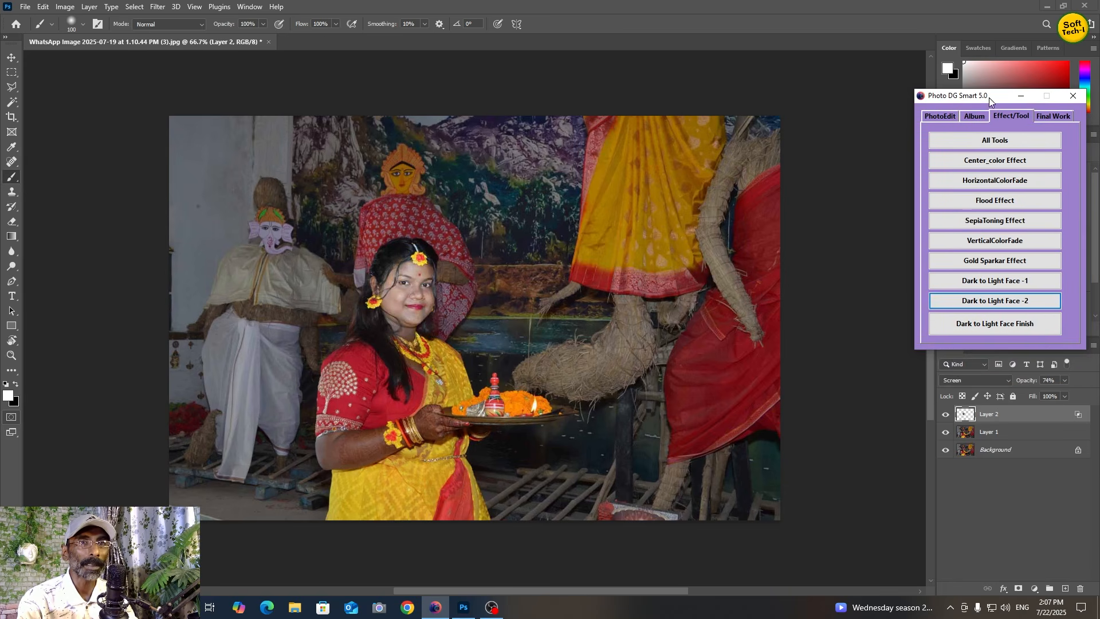
{"action": "left_click", "coordinate": [1064, 383]}
{"action": "left_click", "coordinate": [1064, 380]}
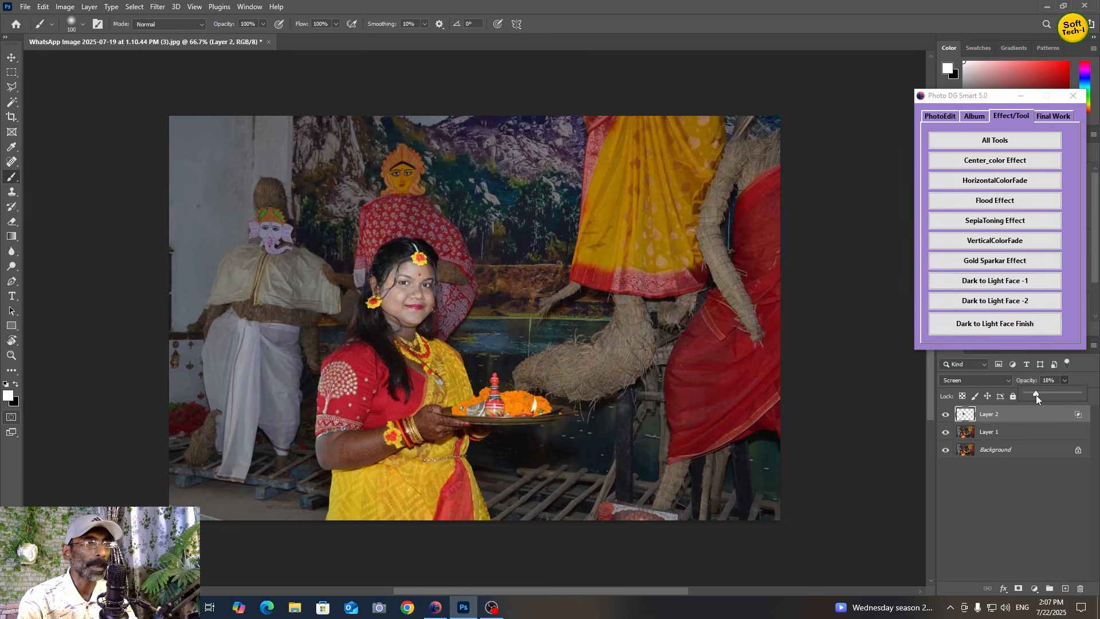
{"action": "mouse_move", "coordinate": [1063, 394]}
{"action": "left_mouse_down"}
{"action": "mouse_move", "coordinate": [1076, 399]}
{"action": "mouse_move", "coordinate": [1069, 394]}
{"action": "left_mouse_up"}
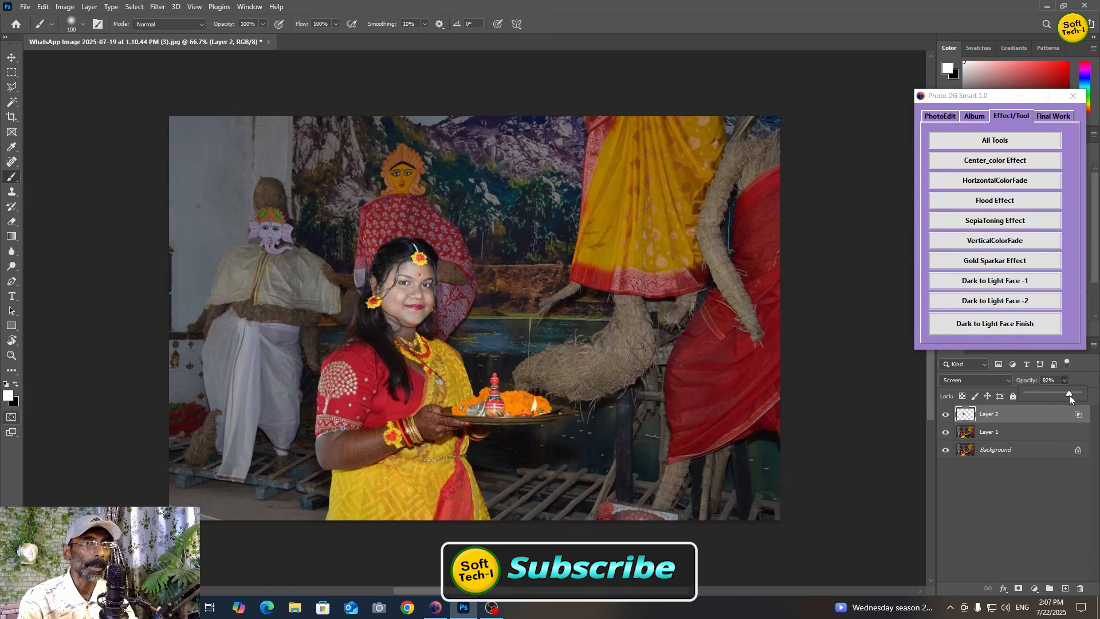
- Run Dark to Light Face Finish on the photo and close the document without saving
{"action": "left_click", "coordinate": [997, 325]}
{"action": "left_click", "coordinate": [1004, 326]}
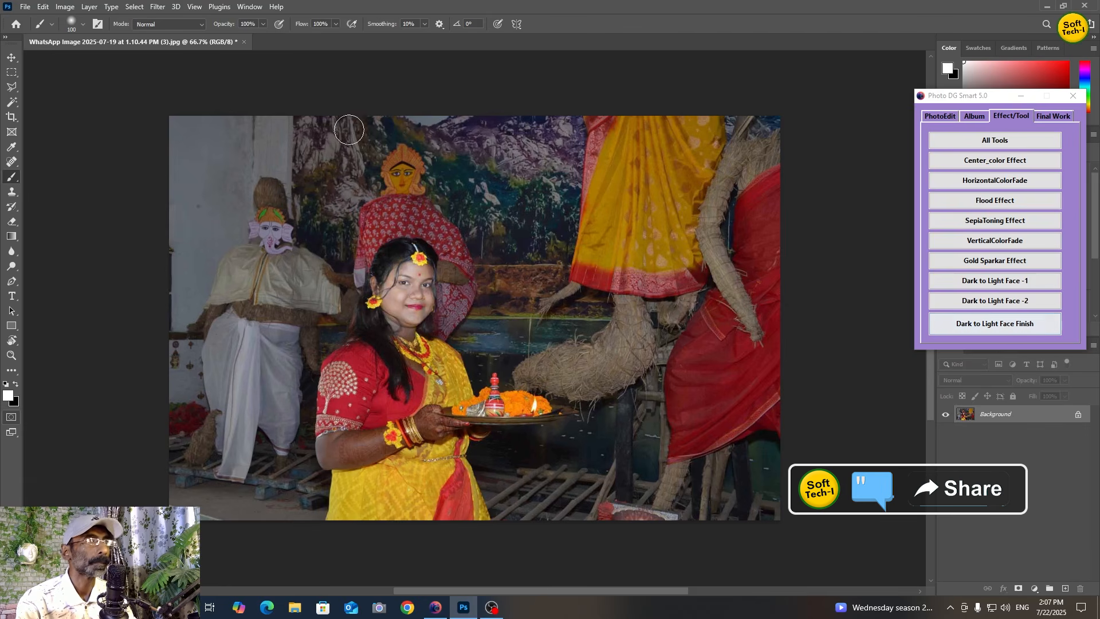
{"action": "left_click", "coordinate": [246, 42]}
{"action": "left_click", "coordinate": [544, 229]}
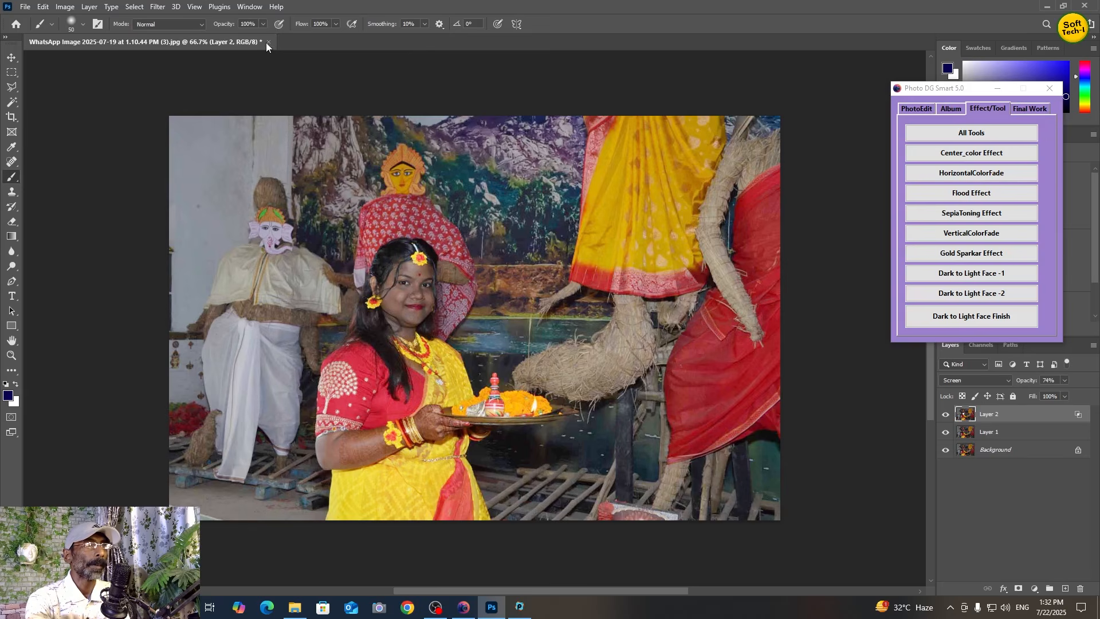
{"action": "left_click", "coordinate": [267, 42]}
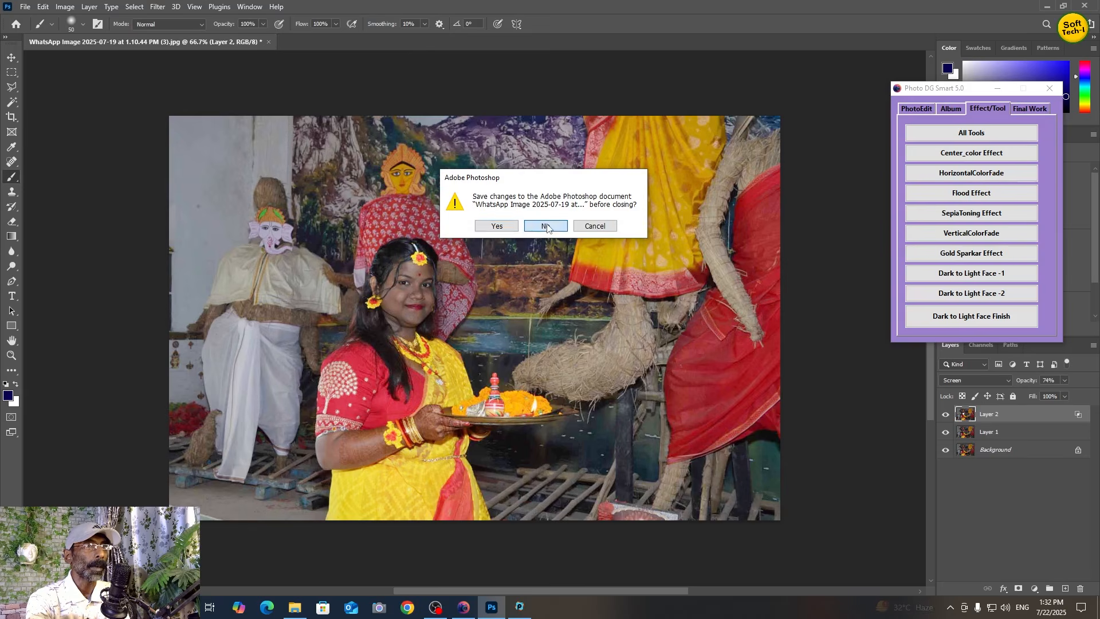
{"action": "left_click", "coordinate": [545, 224]}
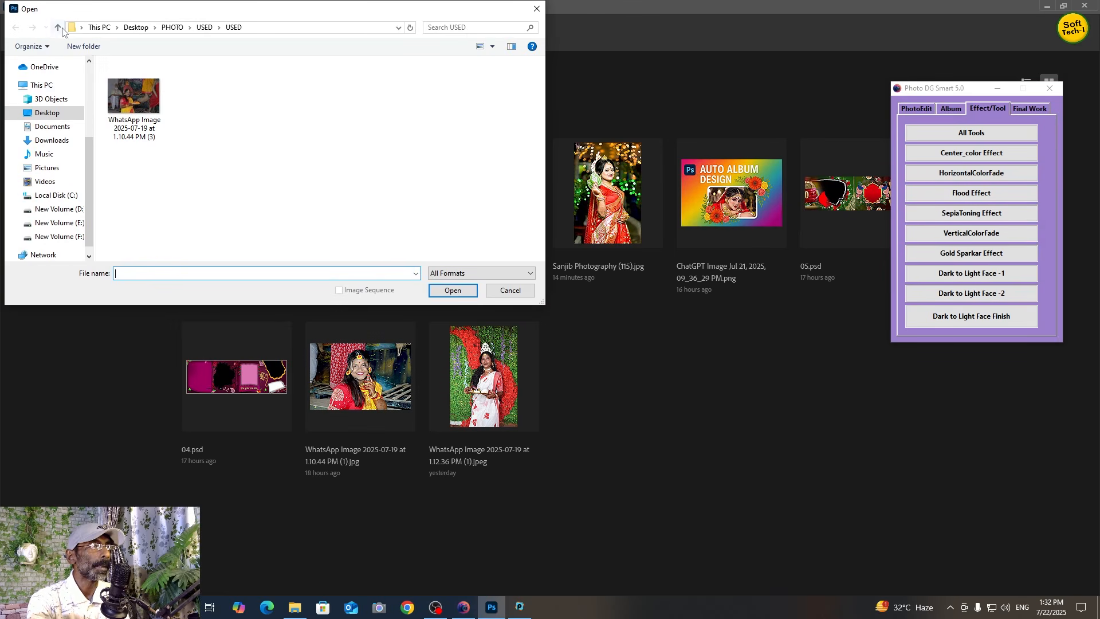
- Open "Sanjib Photography (120)" from the PHOTO folder on the Desktop
{"action": "left_click", "coordinate": [59, 26]}
{"action": "left_click", "coordinate": [58, 26]}
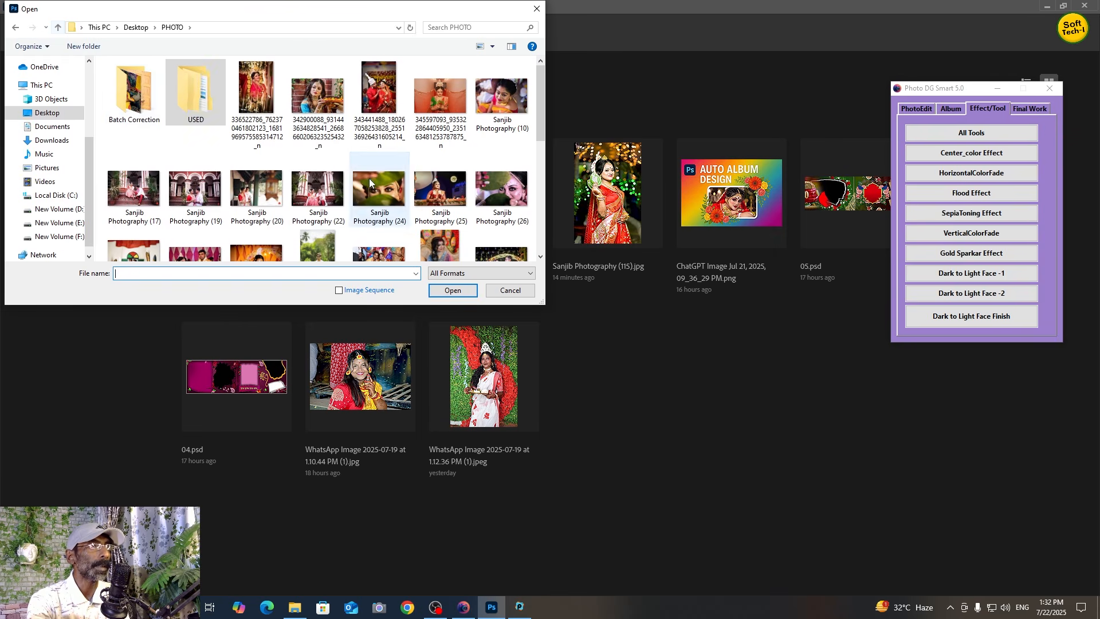
{"action": "left_click", "coordinate": [447, 191]}
{"action": "scroll", "coordinate": [447, 194], "scroll_direction": "down", "scroll_amount": 6}
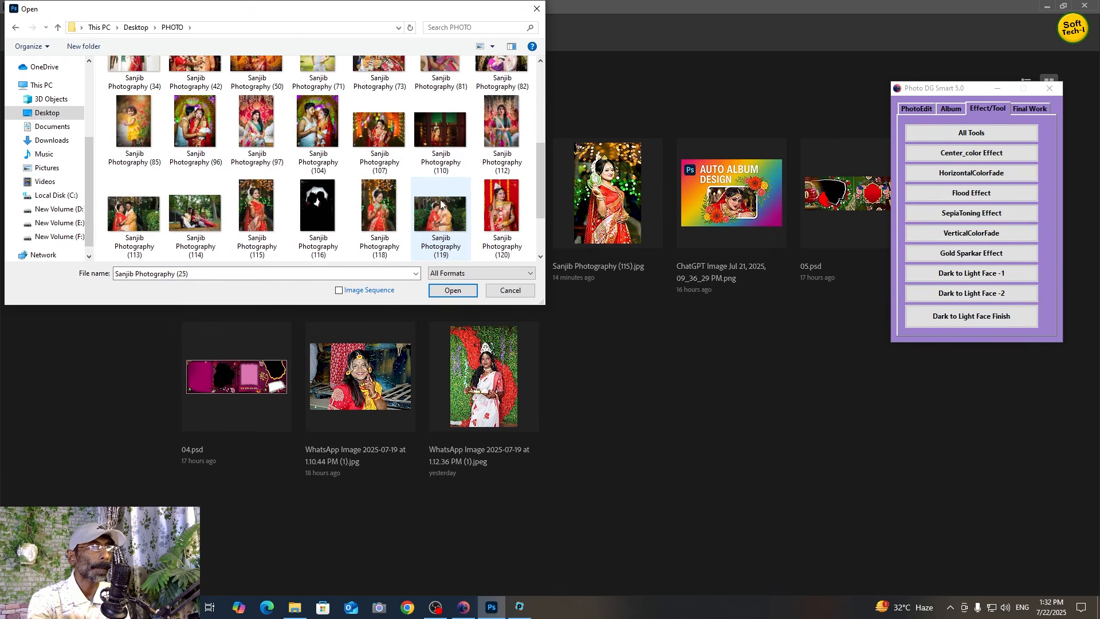
{"action": "double_click", "coordinate": [512, 228]}
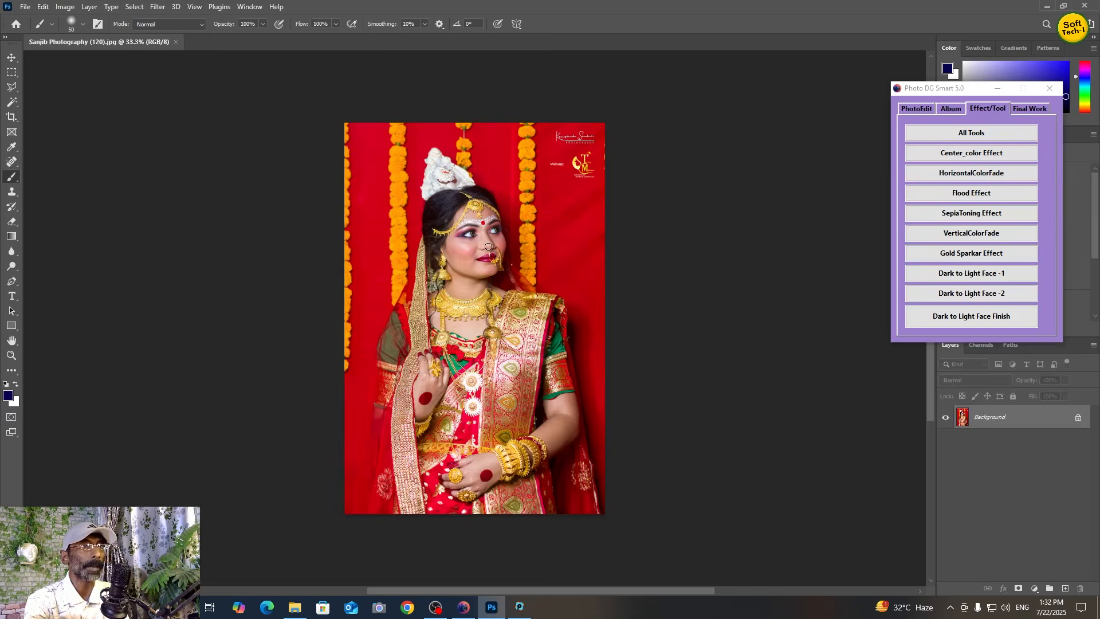
- Apply Gold Sparkar Effect to the bride photo and close it without saving
{"action": "left_click", "coordinate": [970, 258]}
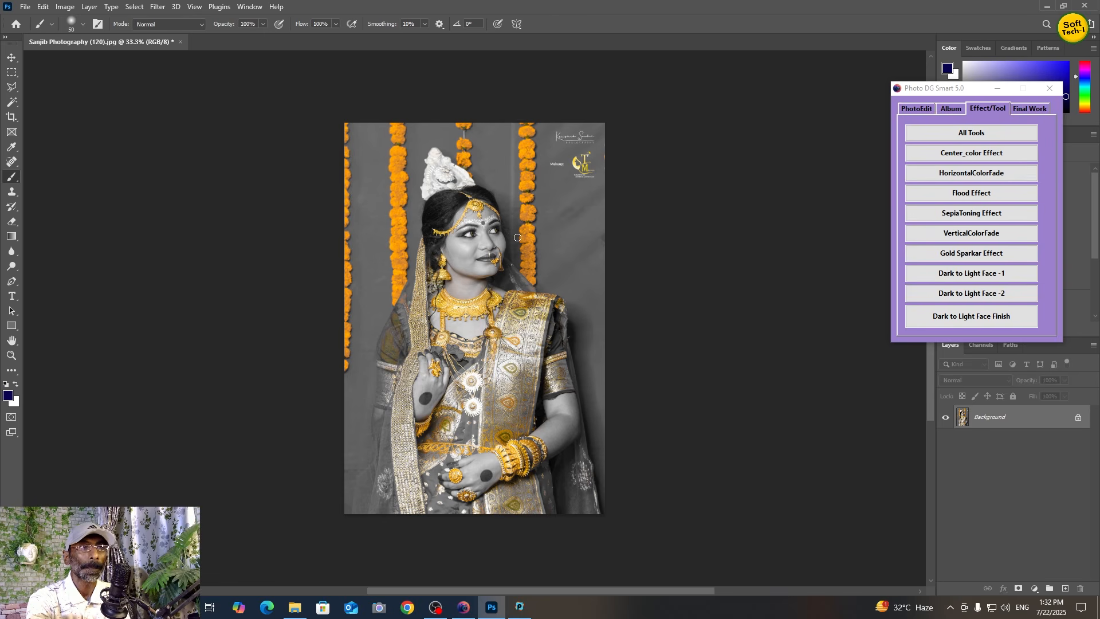
{"action": "left_click", "coordinate": [180, 43]}
{"action": "left_click", "coordinate": [547, 226]}
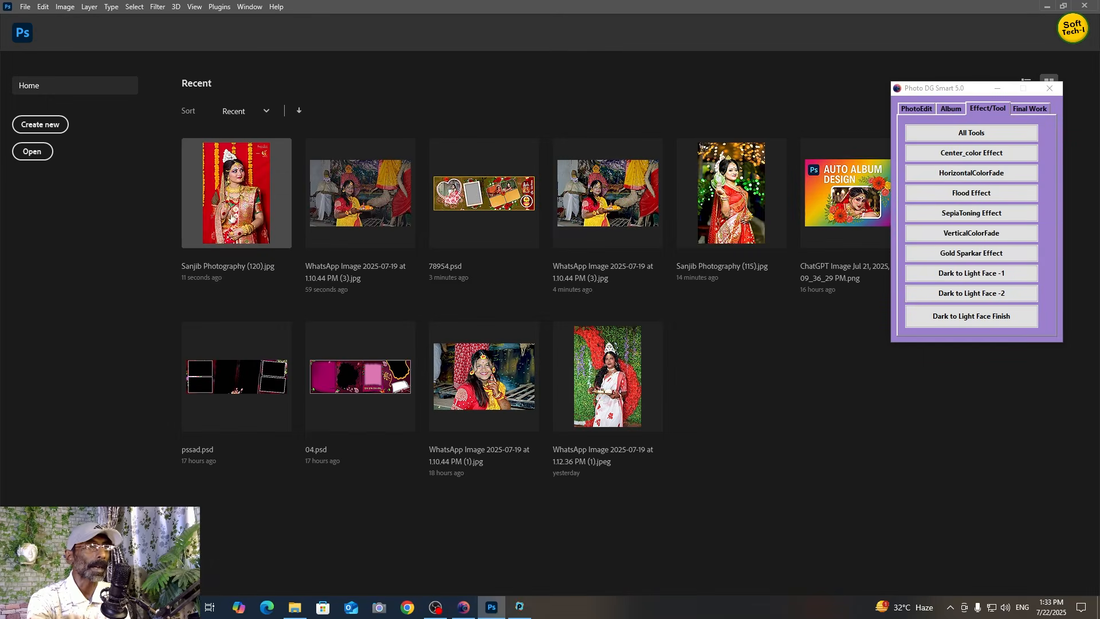
- Reopen "Sanjib Photography (120).jpg" from the recent files and run PIC Auto Light on it
{"action": "left_click", "coordinate": [231, 217]}
{"action": "left_click", "coordinate": [1030, 108]}
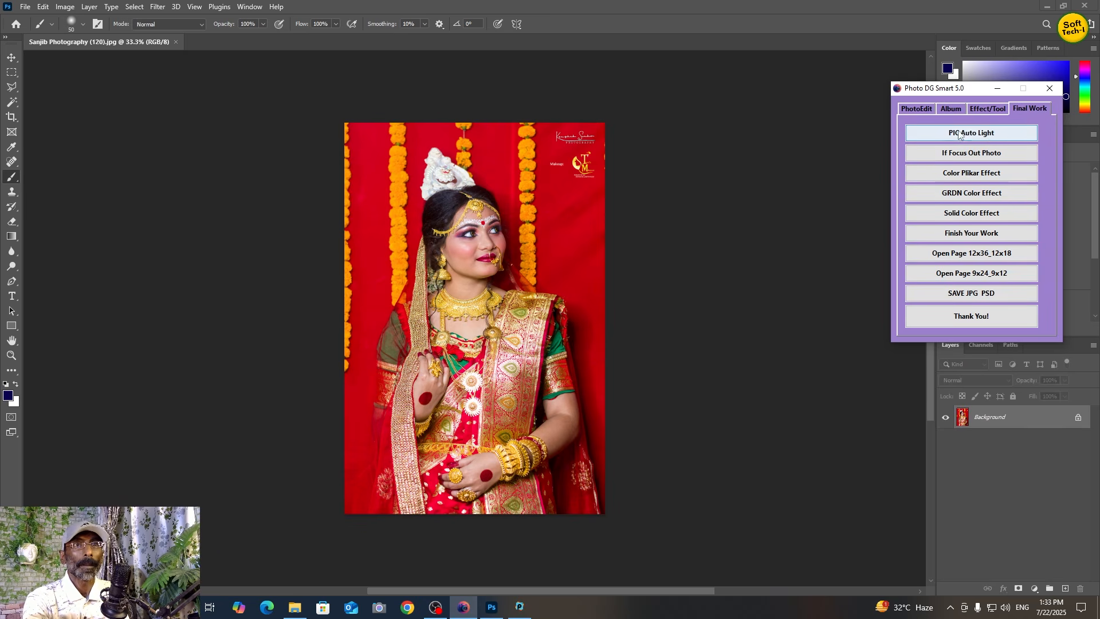
{"action": "left_click", "coordinate": [983, 134]}
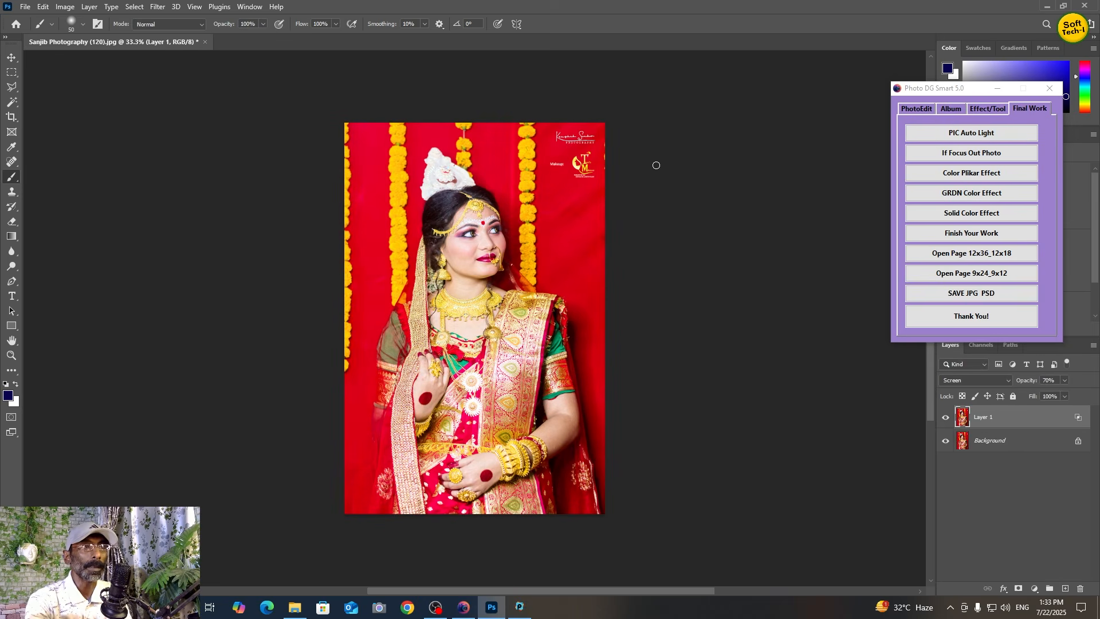
- Run If Focus Out Photo on the brightened bride photo and close it without saving
{"action": "left_click", "coordinate": [969, 153]}
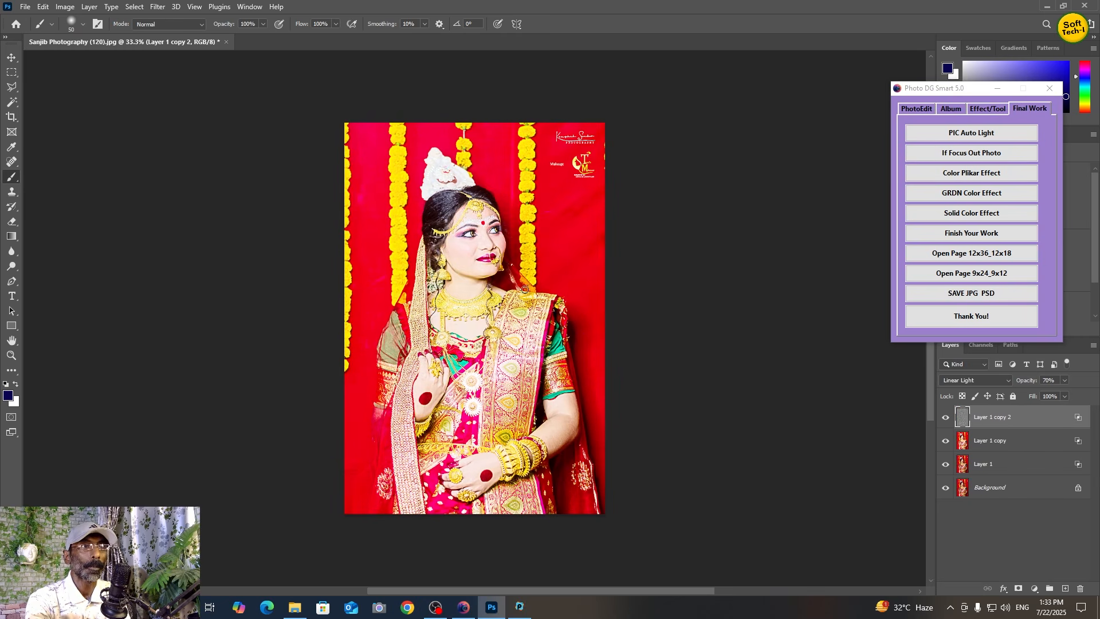
{"action": "left_click", "coordinate": [226, 42]}
{"action": "left_click", "coordinate": [545, 226]}
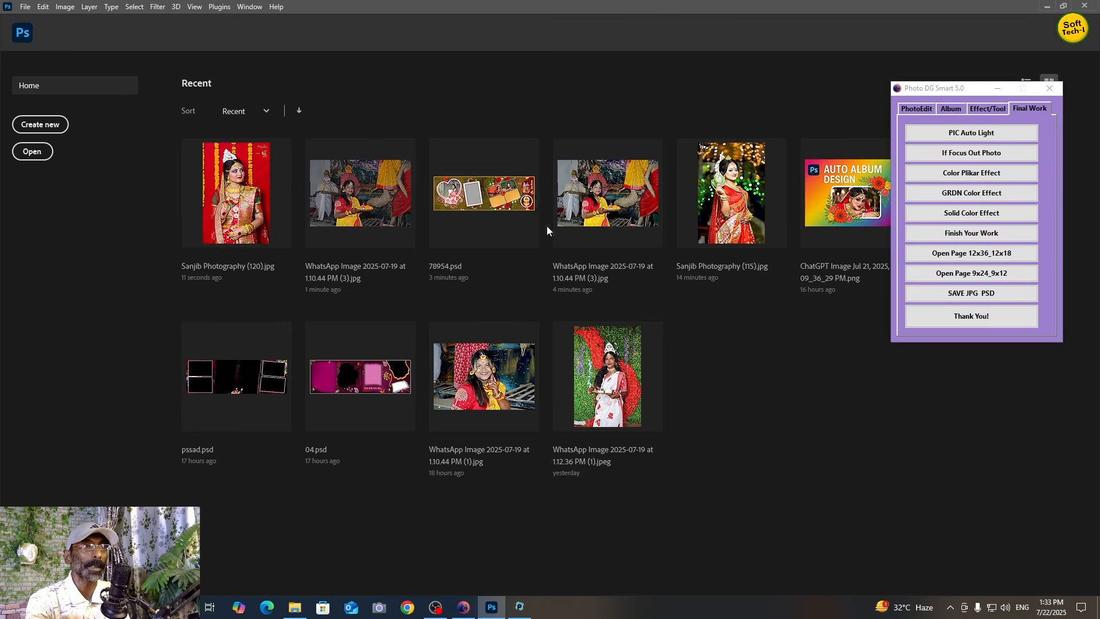
- Reopen the bride photo from the recent files and run Color Plikar Effect on it
{"action": "left_click", "coordinate": [209, 209]}
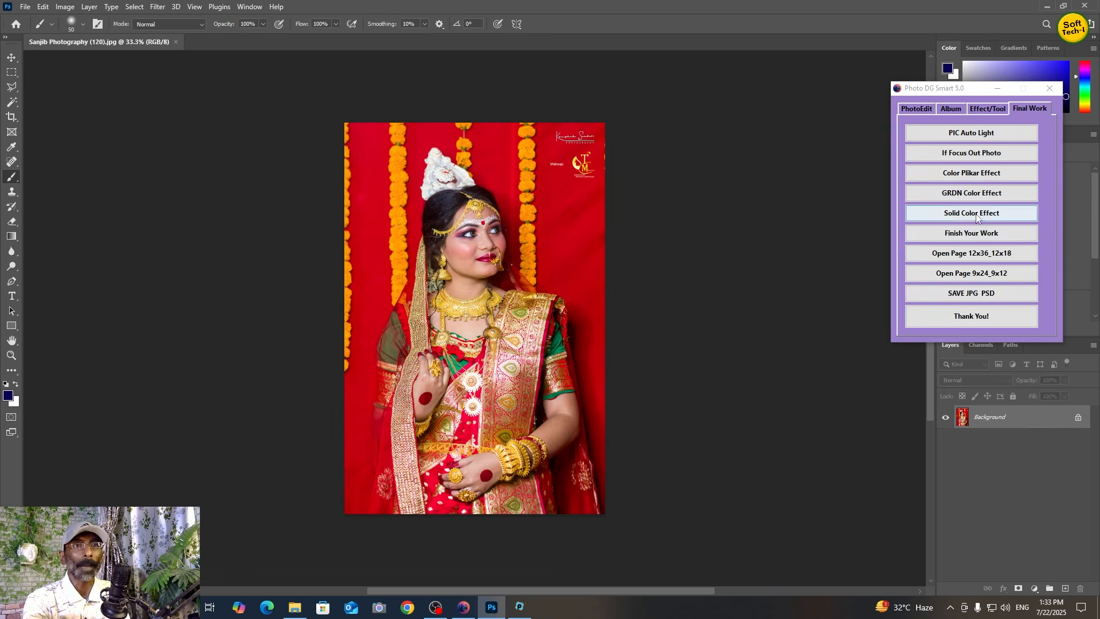
{"action": "left_click", "coordinate": [987, 177]}
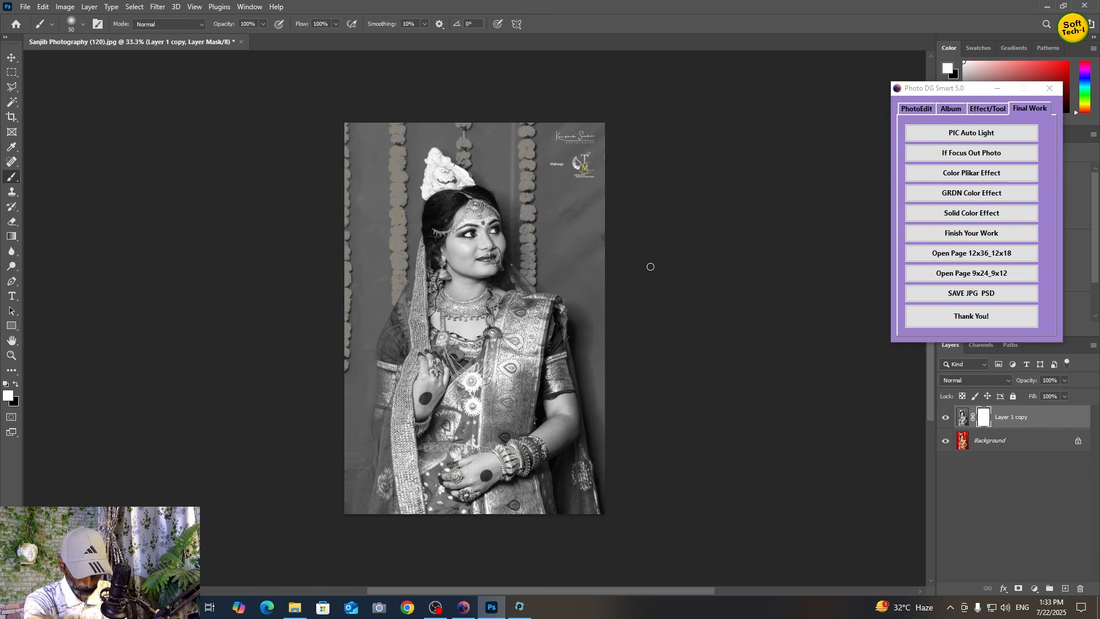
- Paint black with a 100-pixel brush on Layer 1 copy's mask over the bride's sleeve, headpiece, lips, earring, necklace and bangles
{"action": "key", "text": "bracketright"}
{"action": "key", "text": "bracketright"}
{"action": "key", "text": "bracketright"}
{"action": "key", "text": "bracketright"}
{"action": "key", "text": "bracketright"}
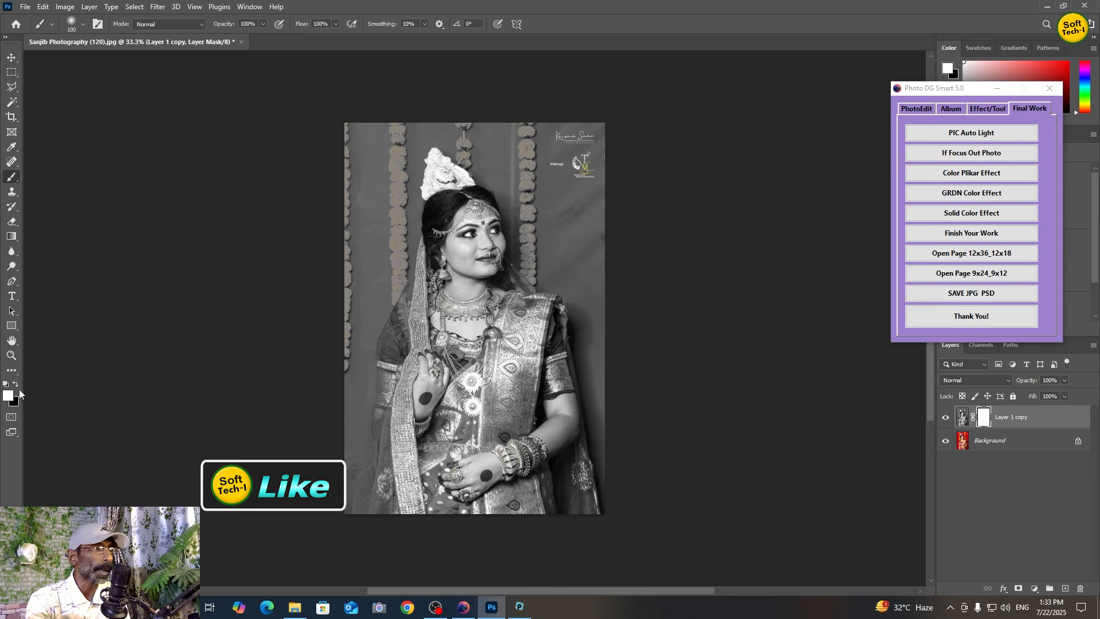
{"action": "key", "text": "x"}
{"action": "mouse_move", "coordinate": [385, 374]}
{"action": "left_mouse_down"}
{"action": "mouse_move", "coordinate": [407, 299]}
{"action": "mouse_move", "coordinate": [384, 389]}
{"action": "mouse_move", "coordinate": [425, 398]}
{"action": "left_mouse_up"}
{"action": "mouse_move", "coordinate": [467, 213]}
{"action": "left_mouse_down"}
{"action": "mouse_move", "coordinate": [474, 198]}
{"action": "mouse_move", "coordinate": [429, 232]}
{"action": "mouse_move", "coordinate": [474, 202]}
{"action": "mouse_move", "coordinate": [504, 217]}
{"action": "left_mouse_up"}
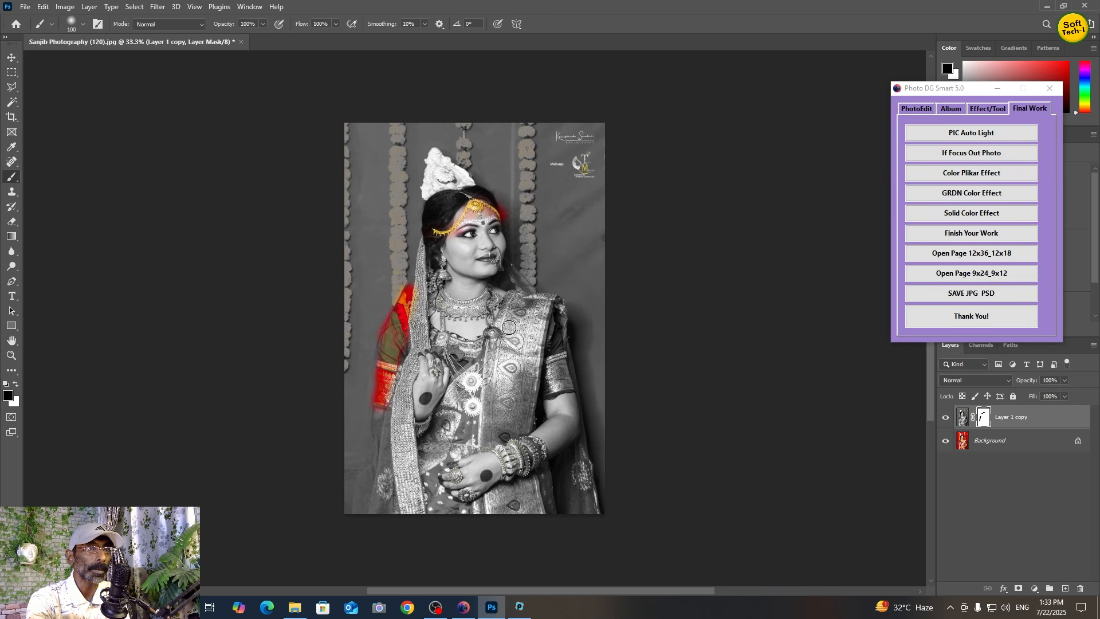
{"action": "mouse_move", "coordinate": [491, 297]}
{"action": "left_mouse_down"}
{"action": "mouse_move", "coordinate": [436, 302]}
{"action": "mouse_move", "coordinate": [493, 298]}
{"action": "mouse_move", "coordinate": [443, 299]}
{"action": "mouse_move", "coordinate": [432, 288]}
{"action": "mouse_move", "coordinate": [445, 264]}
{"action": "mouse_move", "coordinate": [430, 286]}
{"action": "mouse_move", "coordinate": [471, 253]}
{"action": "mouse_move", "coordinate": [498, 258]}
{"action": "left_mouse_up"}
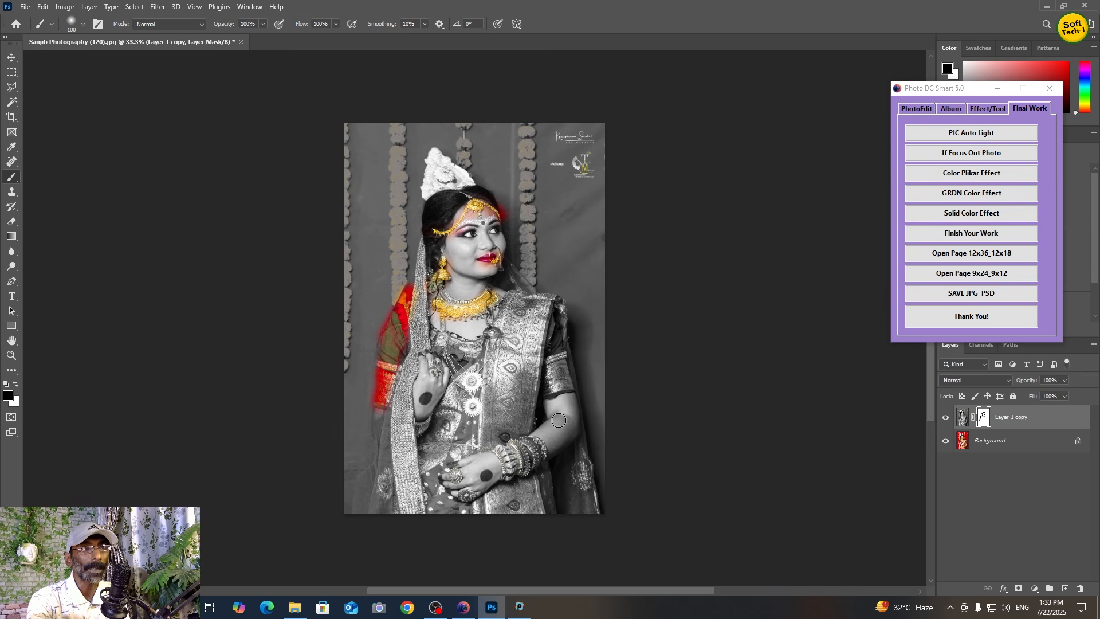
{"action": "mouse_move", "coordinate": [533, 461]}
{"action": "left_mouse_down"}
{"action": "mouse_move", "coordinate": [485, 462]}
{"action": "mouse_move", "coordinate": [528, 457]}
{"action": "mouse_move", "coordinate": [512, 477]}
{"action": "mouse_move", "coordinate": [546, 453]}
{"action": "mouse_move", "coordinate": [506, 471]}
{"action": "mouse_move", "coordinate": [535, 455]}
{"action": "mouse_move", "coordinate": [521, 442]}
{"action": "mouse_move", "coordinate": [528, 463]}
{"action": "left_mouse_up"}
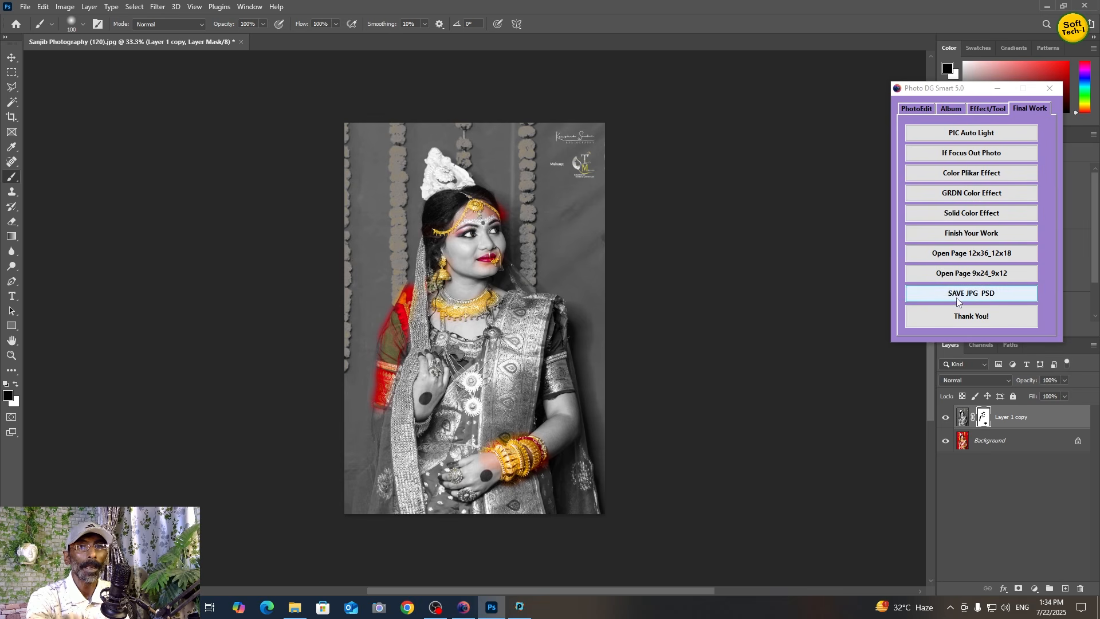
- Flatten the selectively colored bride photo with Finish Your Work and apply GRDN Color Effect
{"action": "left_click", "coordinate": [970, 233]}
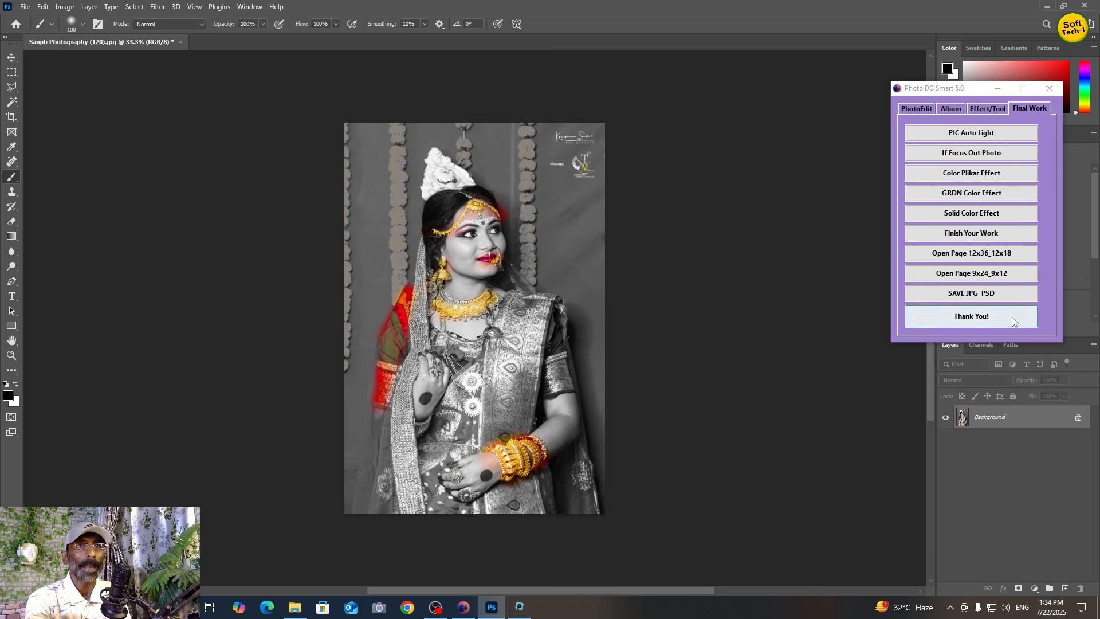
{"action": "left_click", "coordinate": [965, 195]}
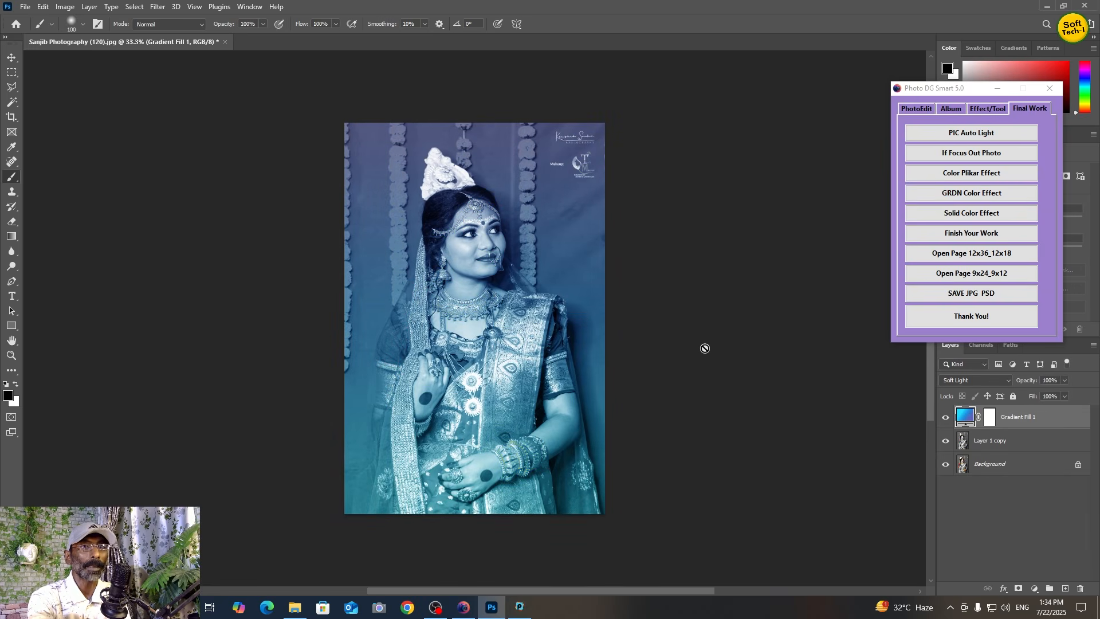
- Change the Gradient Fill 1 layer to a light pink preset from the Pinks group and flatten the photo with Finish Your Work
{"action": "double_click", "coordinate": [970, 416]}
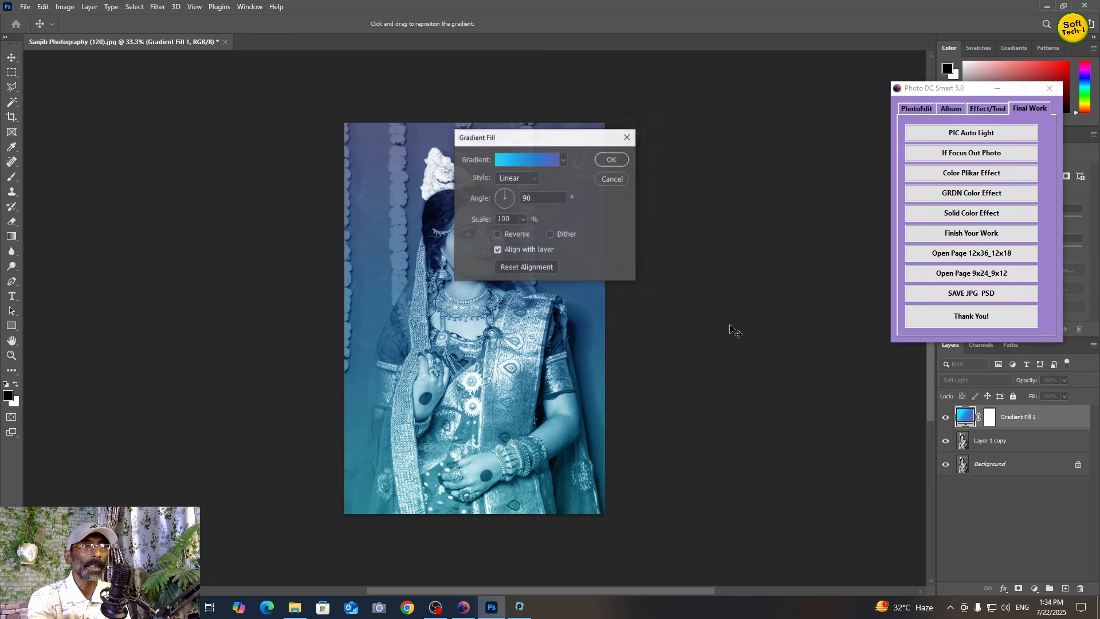
{"action": "left_click", "coordinate": [563, 161]}
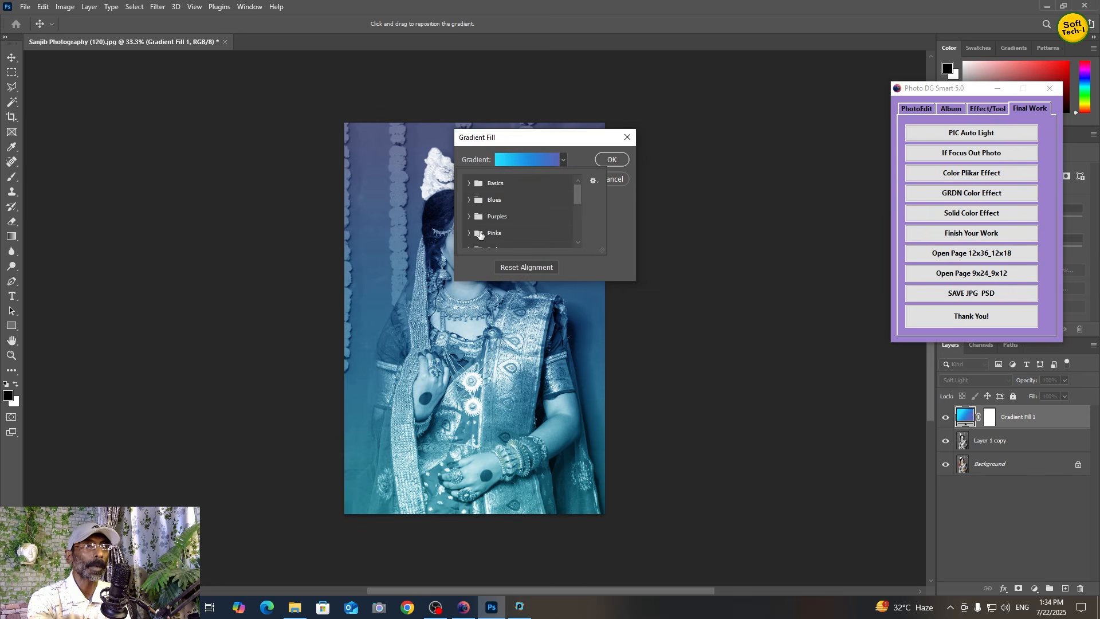
{"action": "left_click", "coordinate": [468, 233]}
{"action": "scroll", "coordinate": [515, 230], "scroll_direction": "down", "scroll_amount": 2}
{"action": "left_click", "coordinate": [517, 230]}
{"action": "left_click", "coordinate": [601, 161]}
{"action": "left_click", "coordinate": [610, 160]}
{"action": "key", "text": "b"}
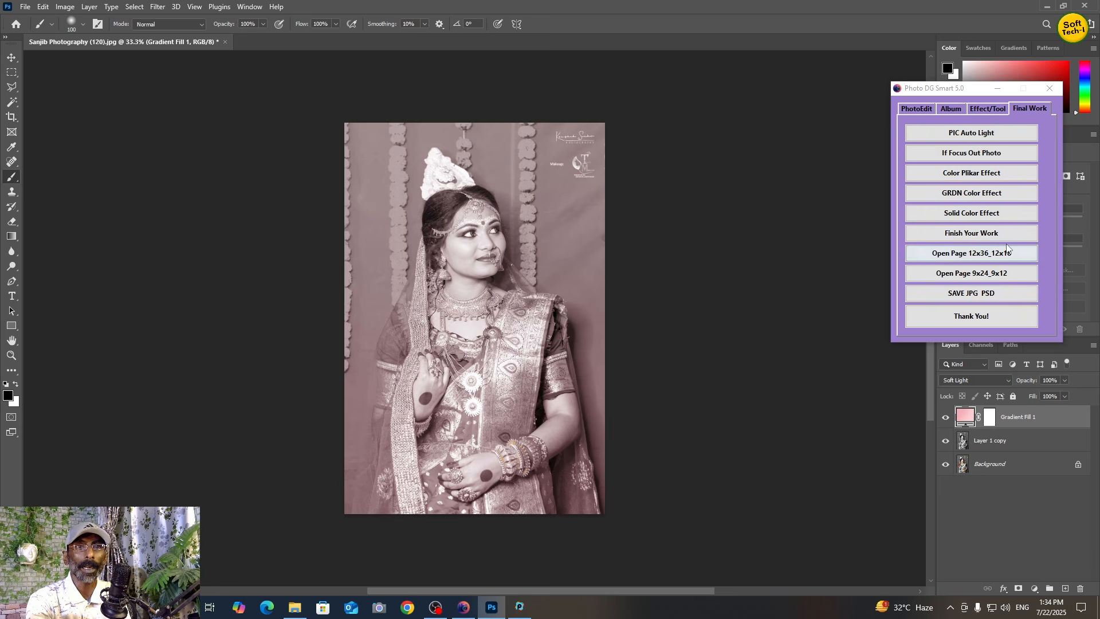
{"action": "left_click", "coordinate": [972, 236]}
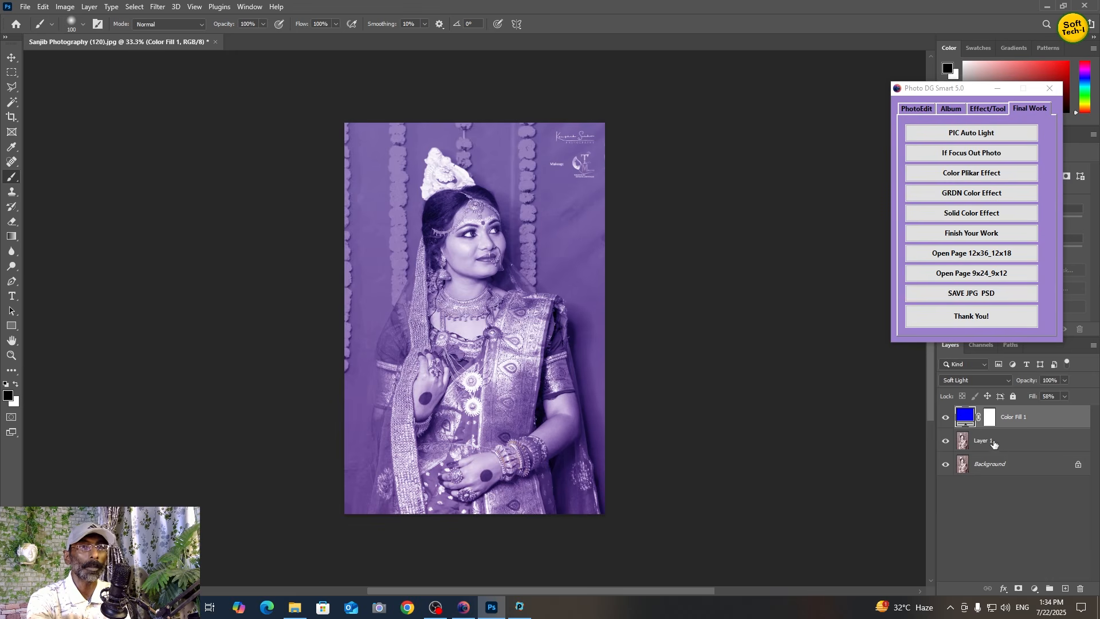
- Recolor the Solid Color Effect's Color Fill 1 layer to yellow
{"action": "double_click", "coordinate": [965, 416]}
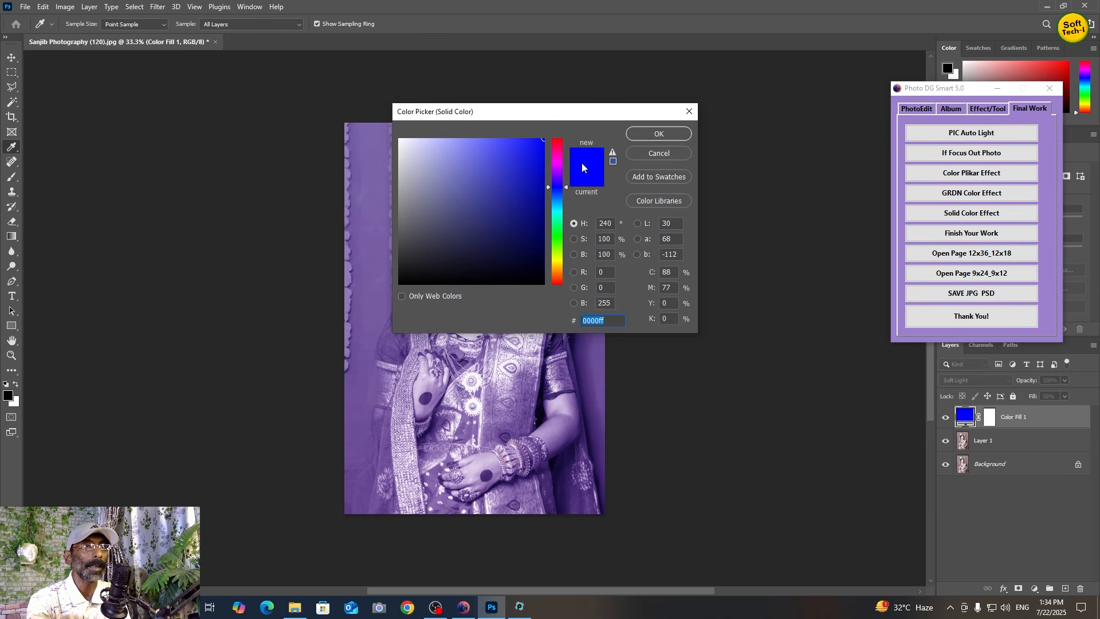
{"action": "left_click_drag", "start_coordinate": [583, 113], "coordinate": [743, 230]}
{"action": "left_click", "coordinate": [715, 279]}
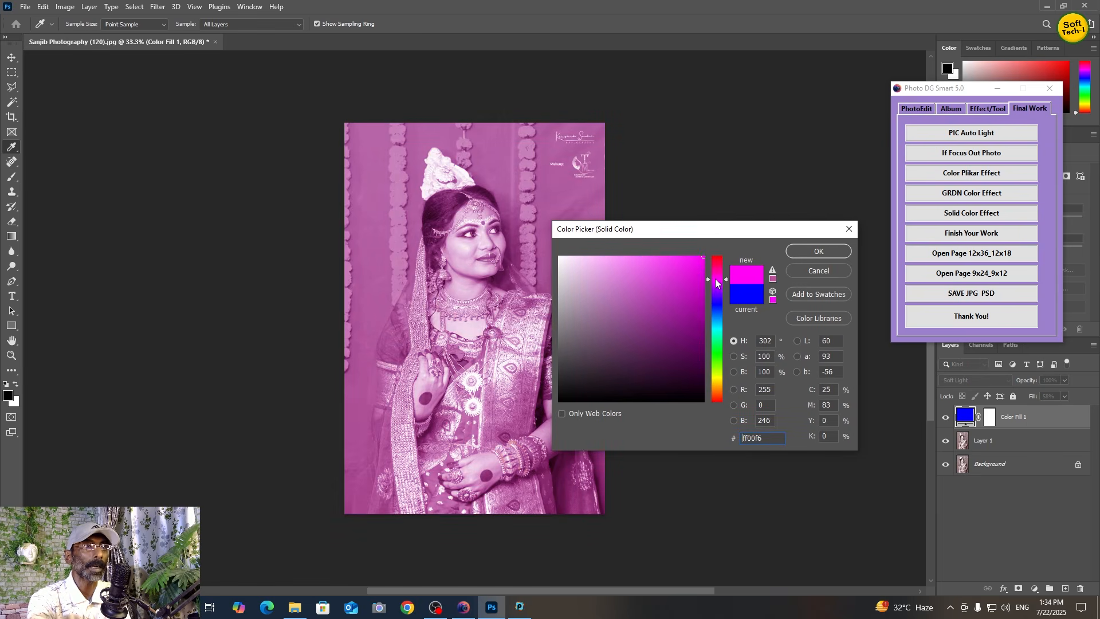
{"action": "left_click", "coordinate": [720, 349]}
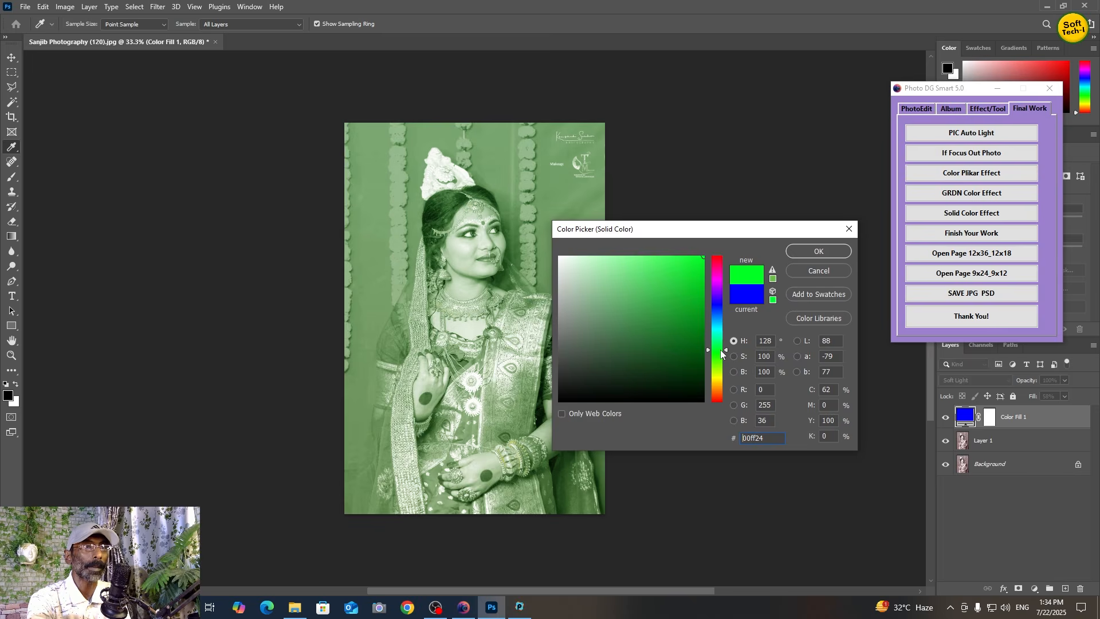
{"action": "left_click", "coordinate": [723, 381]}
{"action": "left_click", "coordinate": [825, 252]}
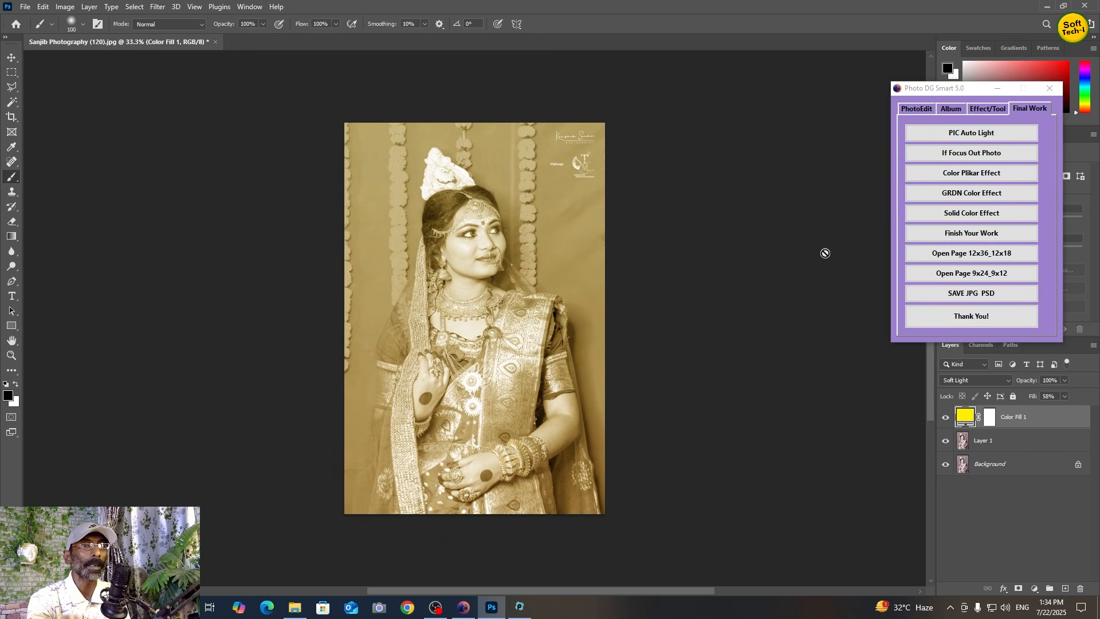
- Flatten the yellow-toned bride photo with Finish Your Work and close it without saving
{"action": "left_click", "coordinate": [977, 239]}
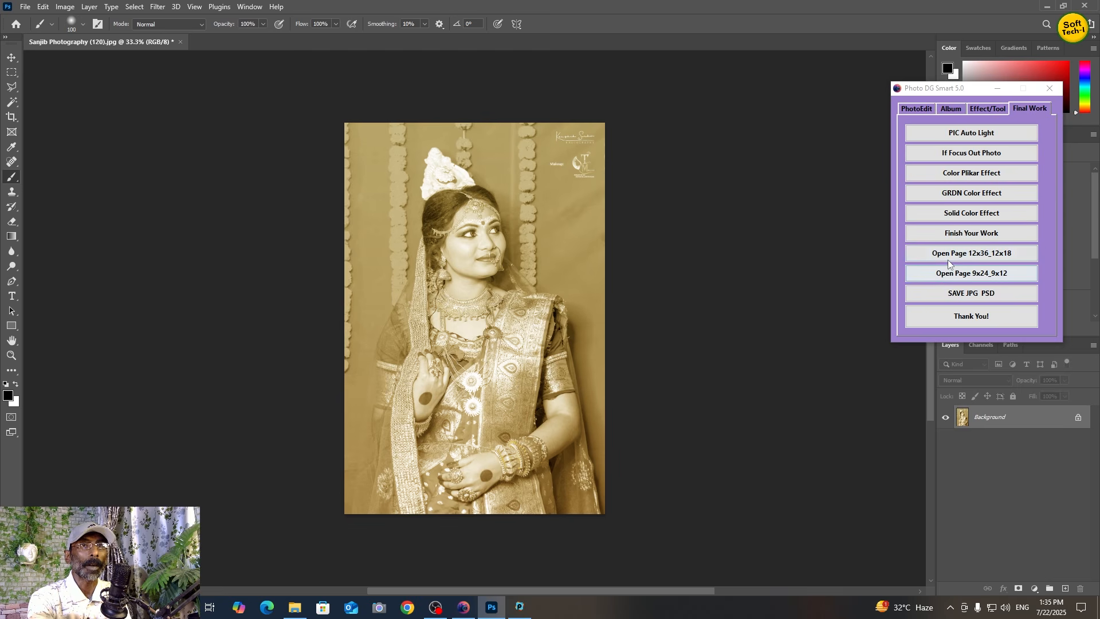
{"action": "left_click", "coordinate": [181, 44]}
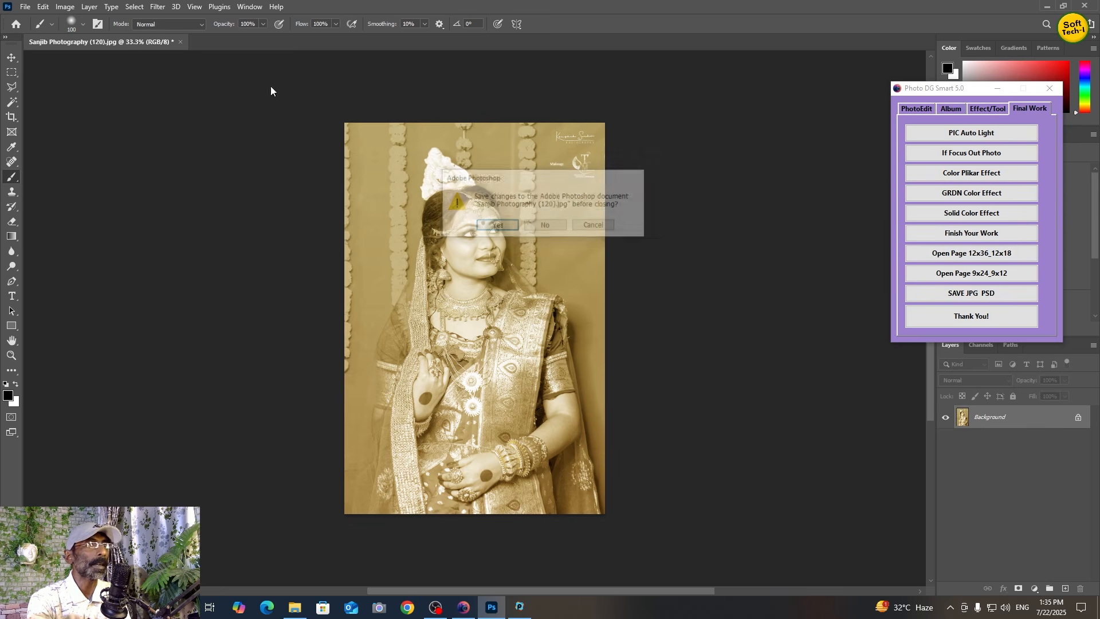
{"action": "left_click", "coordinate": [547, 227]}
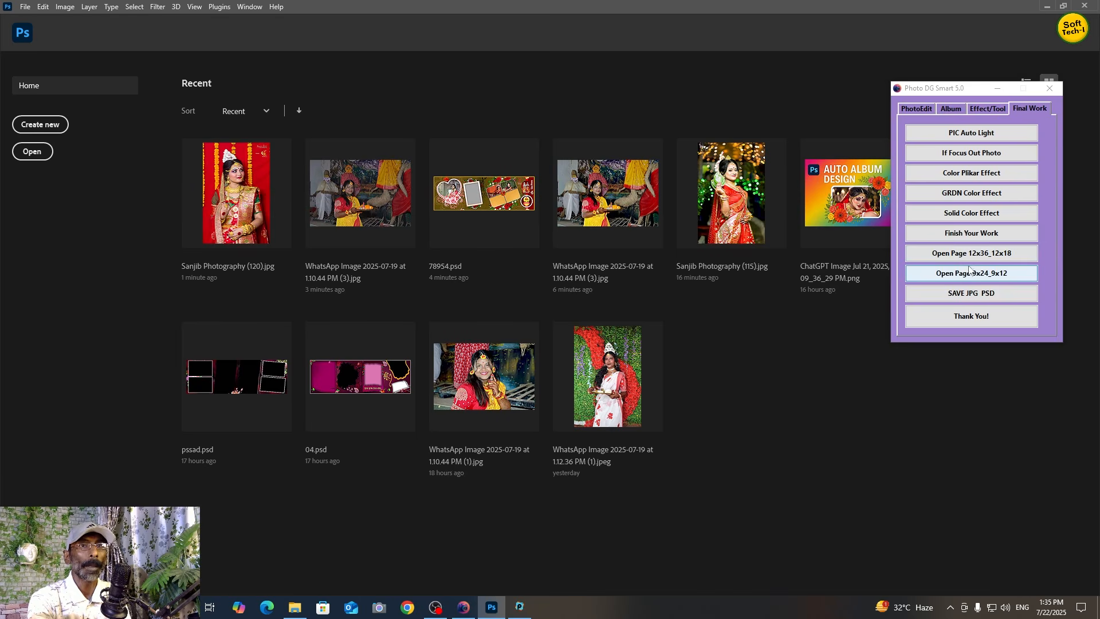
- Create the blank 12x36 and 12x18 pages and arrange them as two overlapping floating windows
{"action": "left_click", "coordinate": [983, 256]}
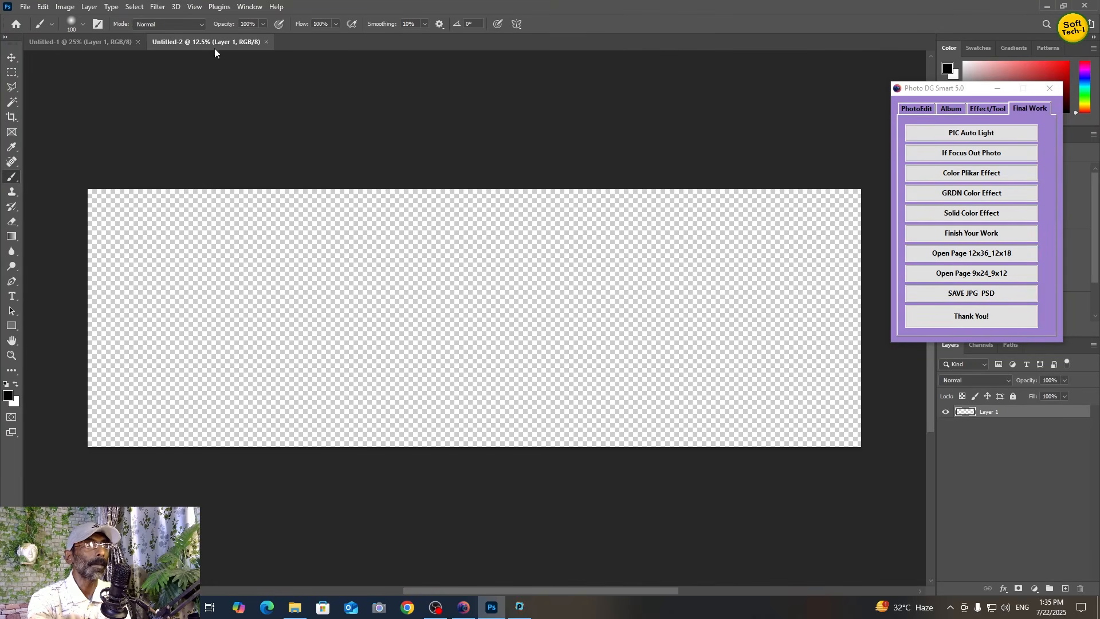
{"action": "left_click_drag", "start_coordinate": [220, 46], "coordinate": [397, 185]}
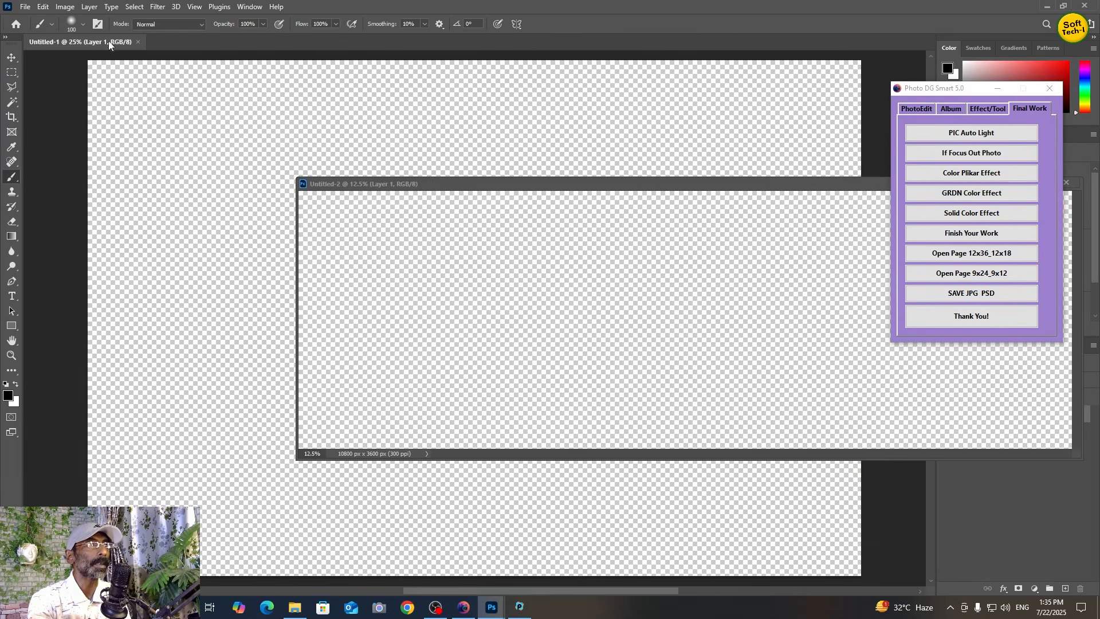
{"action": "left_click_drag", "start_coordinate": [103, 39], "coordinate": [113, 122]}
{"action": "left_click_drag", "start_coordinate": [702, 127], "coordinate": [586, 87]}
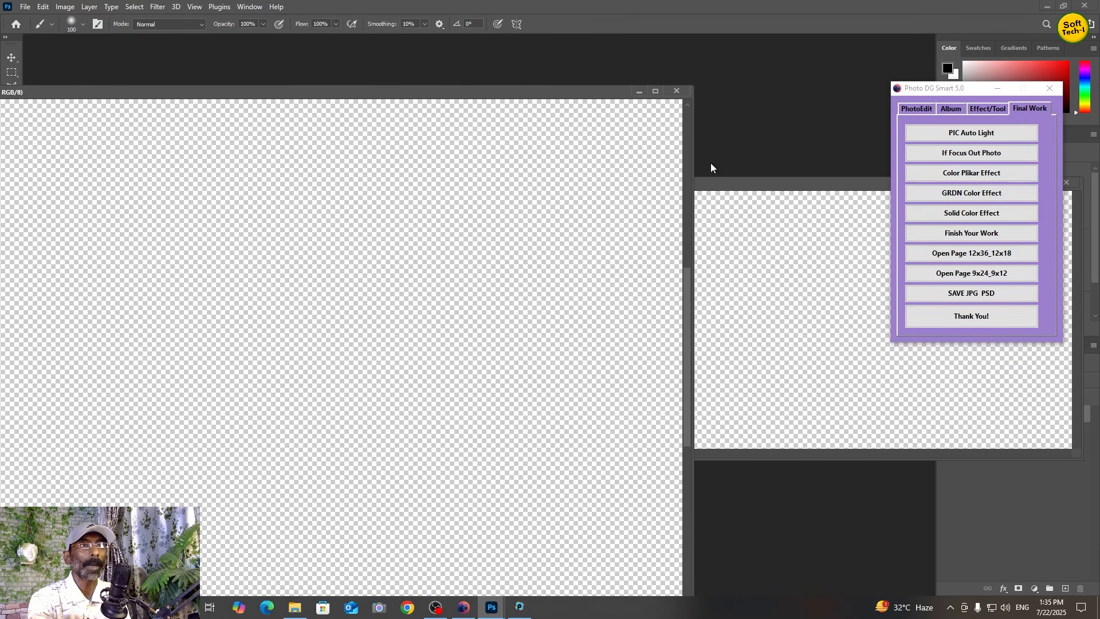
{"action": "mouse_move", "coordinate": [730, 183]}
{"action": "left_mouse_down"}
{"action": "mouse_move", "coordinate": [312, 263]}
{"action": "mouse_move", "coordinate": [537, 204]}
{"action": "left_mouse_up"}
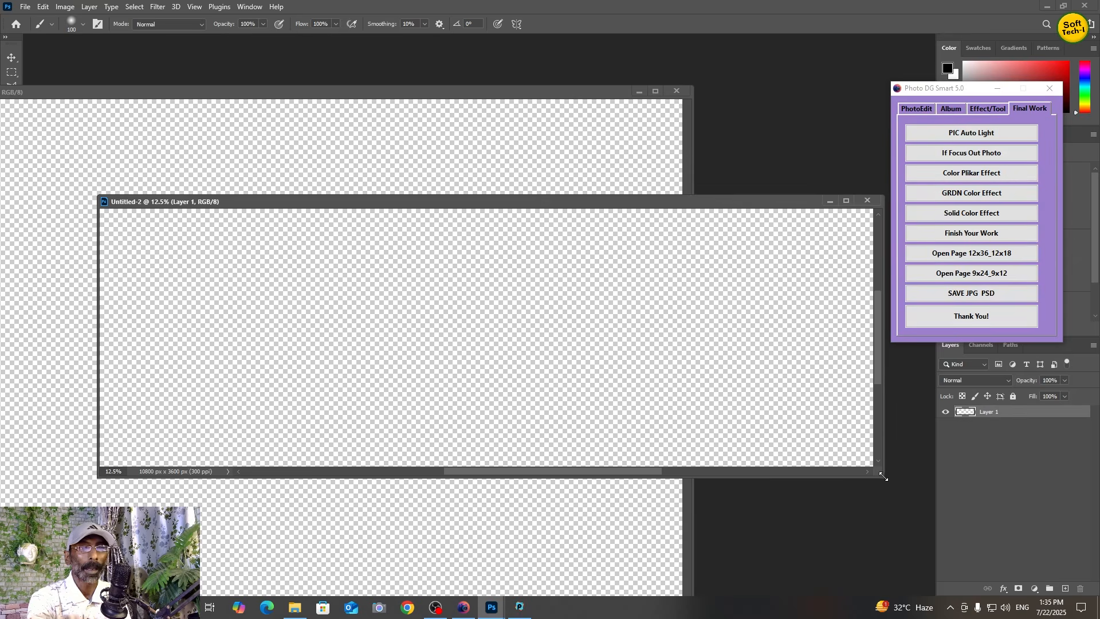
{"action": "left_click_drag", "start_coordinate": [883, 476], "coordinate": [924, 520]}
{"action": "left_click_drag", "start_coordinate": [543, 208], "coordinate": [518, 186]}
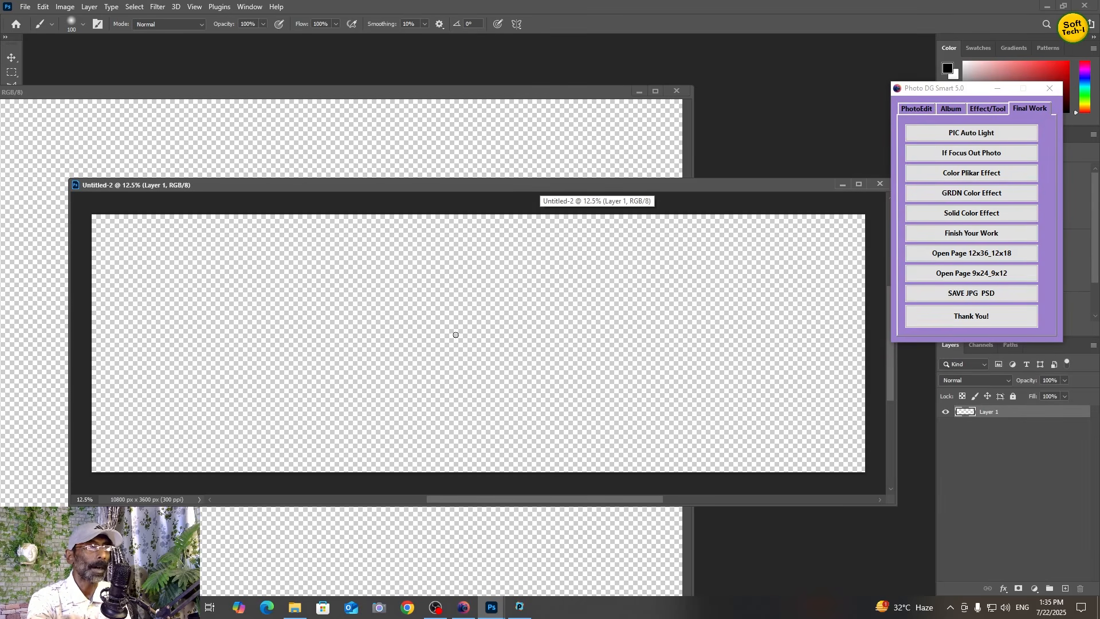
- Close both floating blank pages and create the blank 9x24 and 9x12 pages
{"action": "left_click", "coordinate": [880, 184]}
{"action": "left_click", "coordinate": [677, 91]}
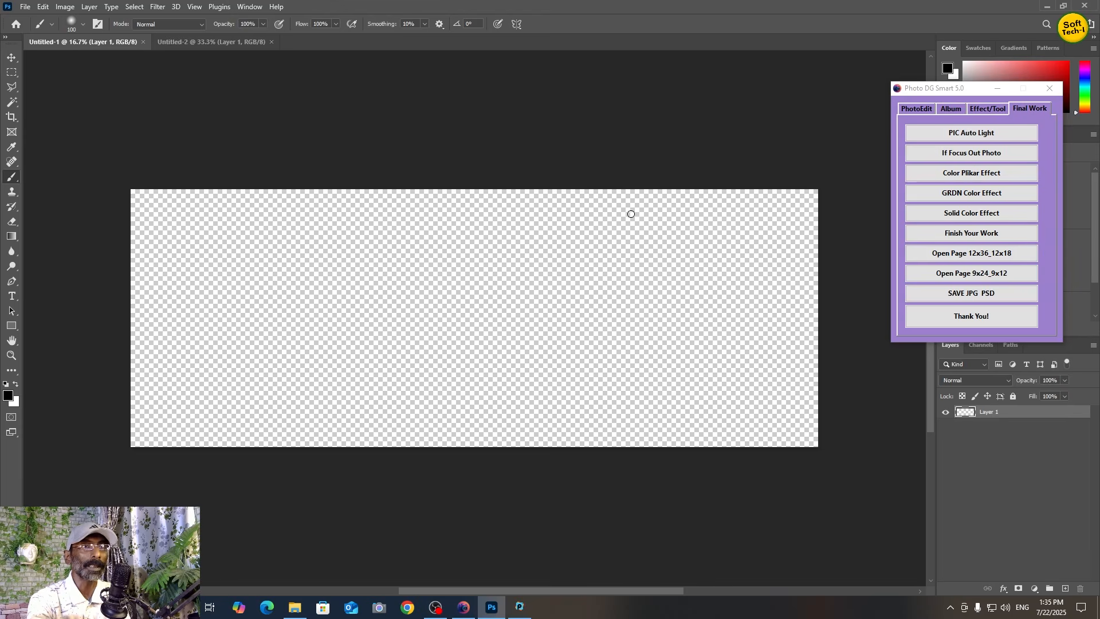
- Look through the toolkit's PhotoEdit, Album, Effect/Tool and Final Work function groups
{"action": "left_click", "coordinate": [986, 109]}
{"action": "left_click", "coordinate": [951, 108]}
{"action": "left_click", "coordinate": [912, 111]}
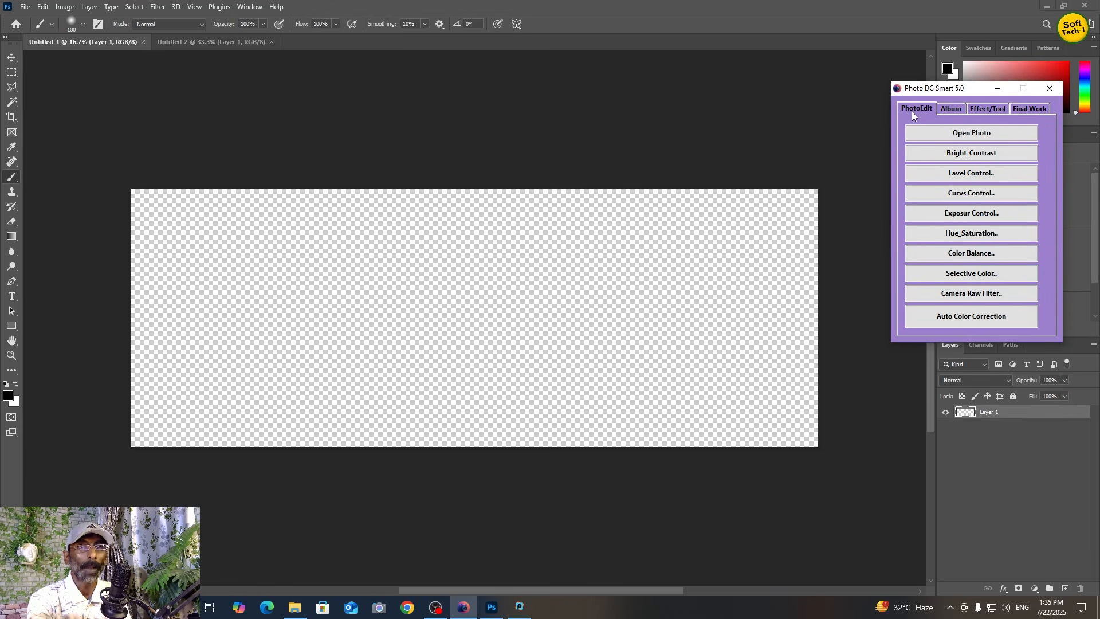
{"action": "left_click", "coordinate": [952, 109]}
{"action": "left_click", "coordinate": [988, 109]}
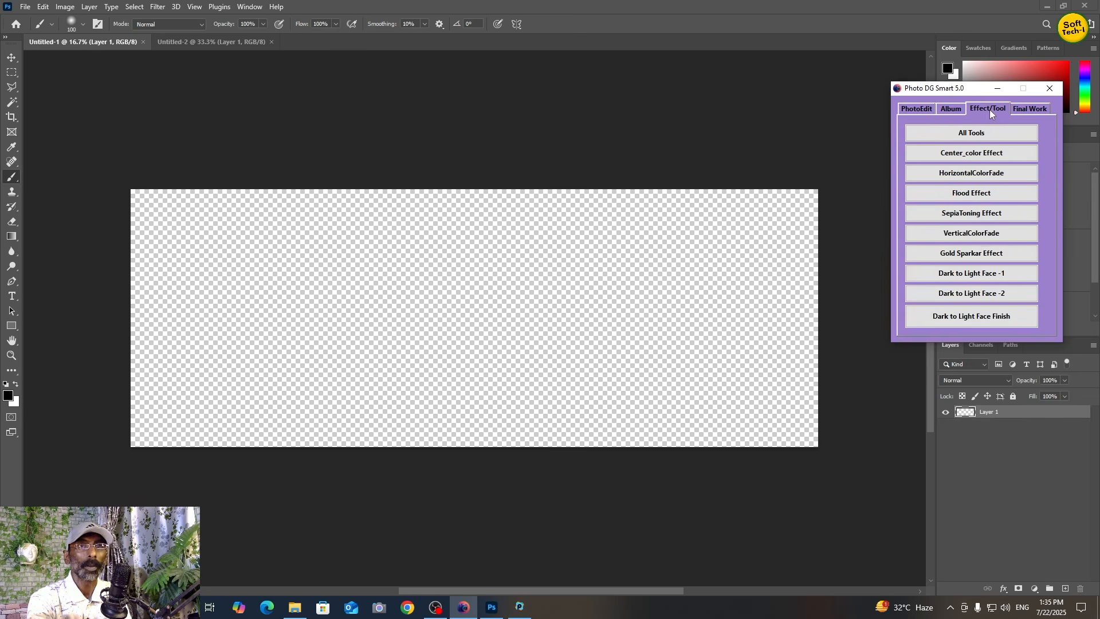
{"action": "left_click", "coordinate": [1029, 108]}
{"action": "left_click", "coordinate": [986, 108]}
{"action": "left_click", "coordinate": [945, 109]}
{"action": "left_click", "coordinate": [917, 112]}
{"action": "left_click", "coordinate": [1029, 108]}
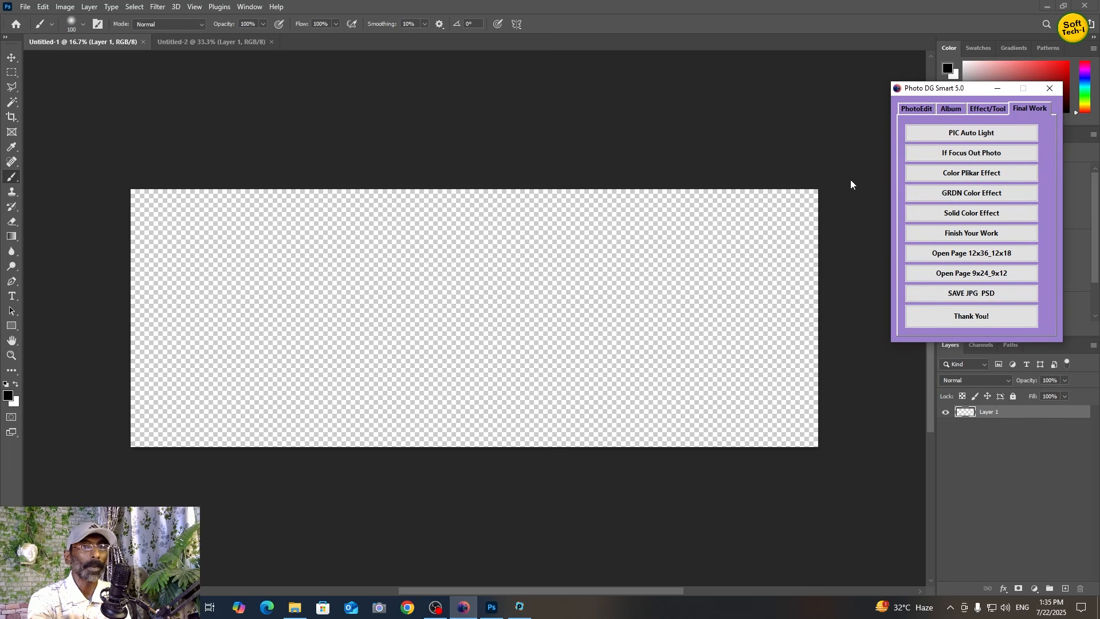
- Open the toolkit's Thank You page with its contact details
{"action": "left_click", "coordinate": [979, 320]}
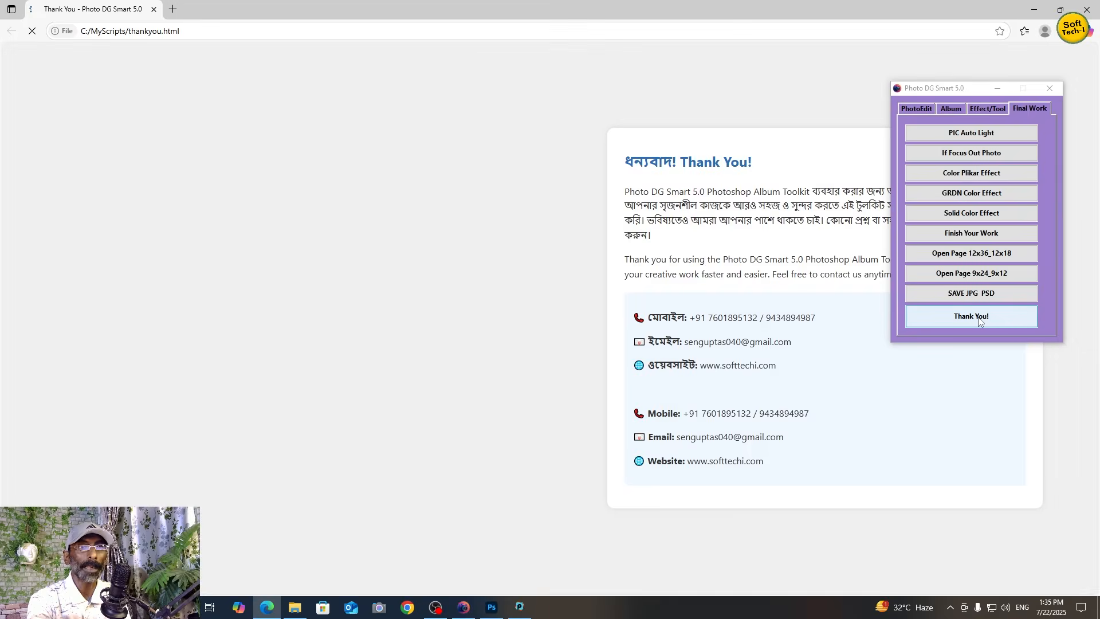